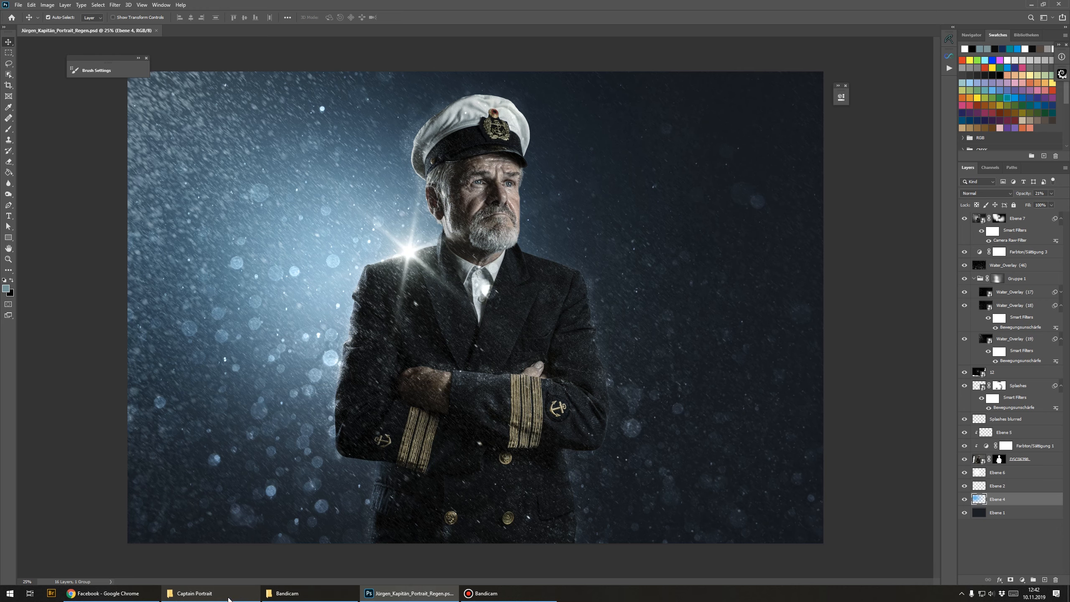
Step: Open the raw photo DSC06398.dng from the Captain Portrait folder in Camera Raw
click(228, 594)
double_click(617, 209)
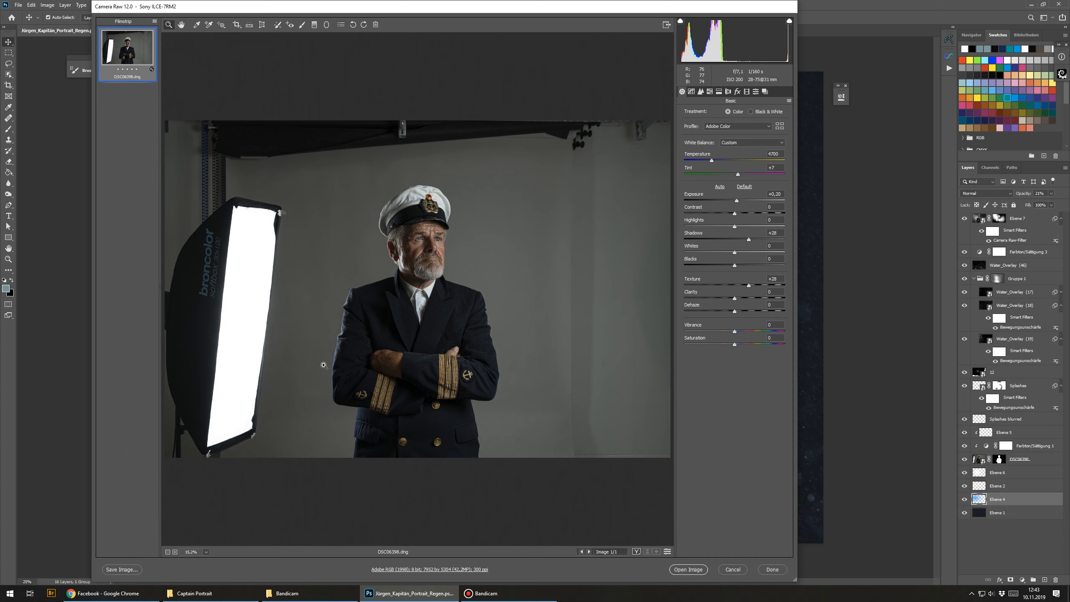
Step: Reset the raw photo's adjustments to the Camera Raw defaults
click(431, 245)
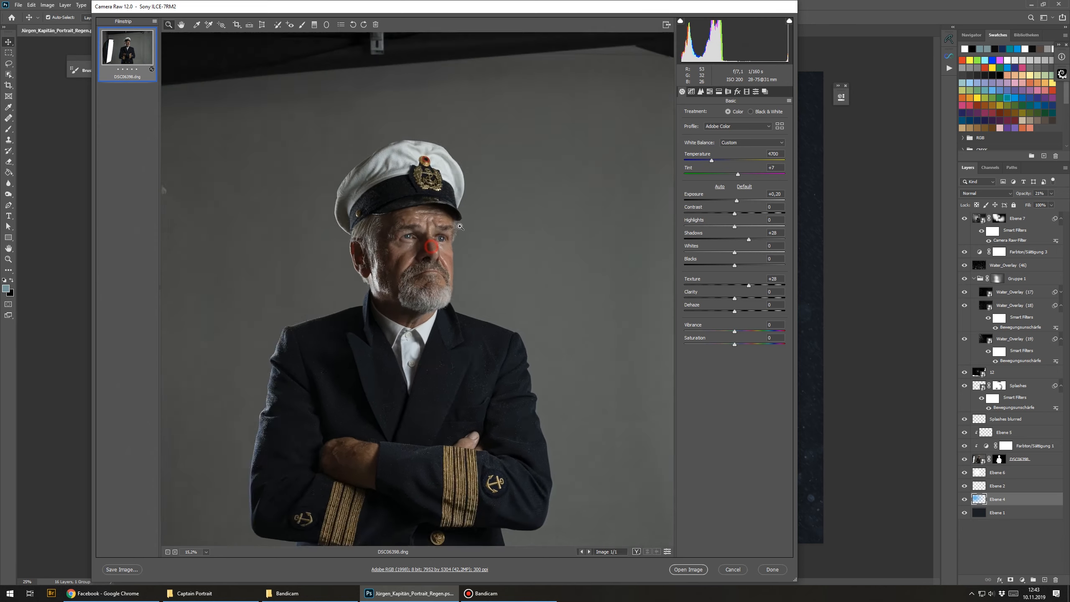
drag(460, 227, 512, 219)
drag(356, 207, 397, 221)
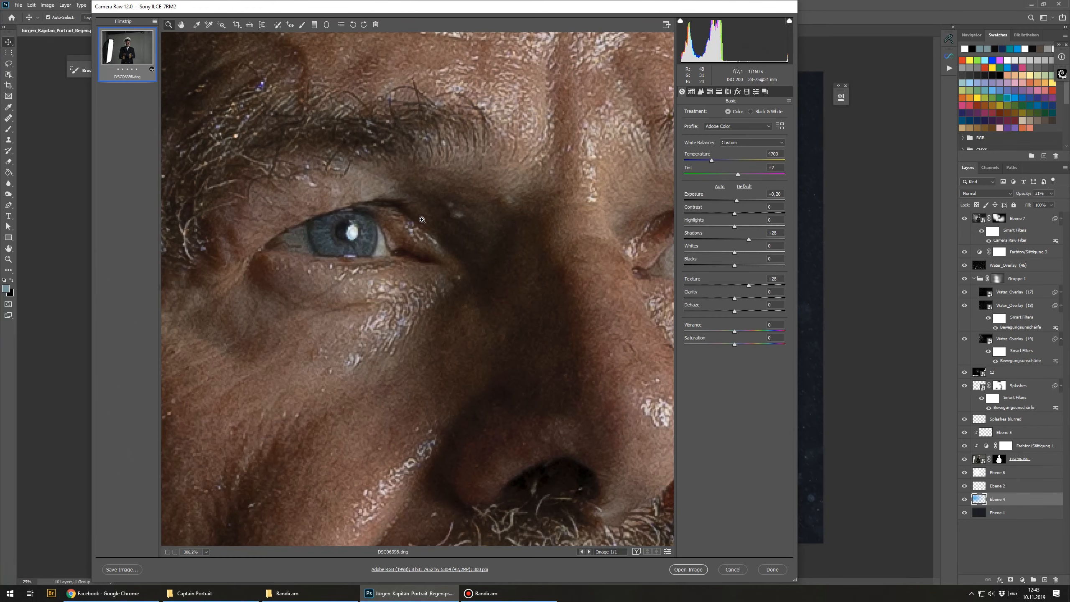
drag(464, 185, 360, 240)
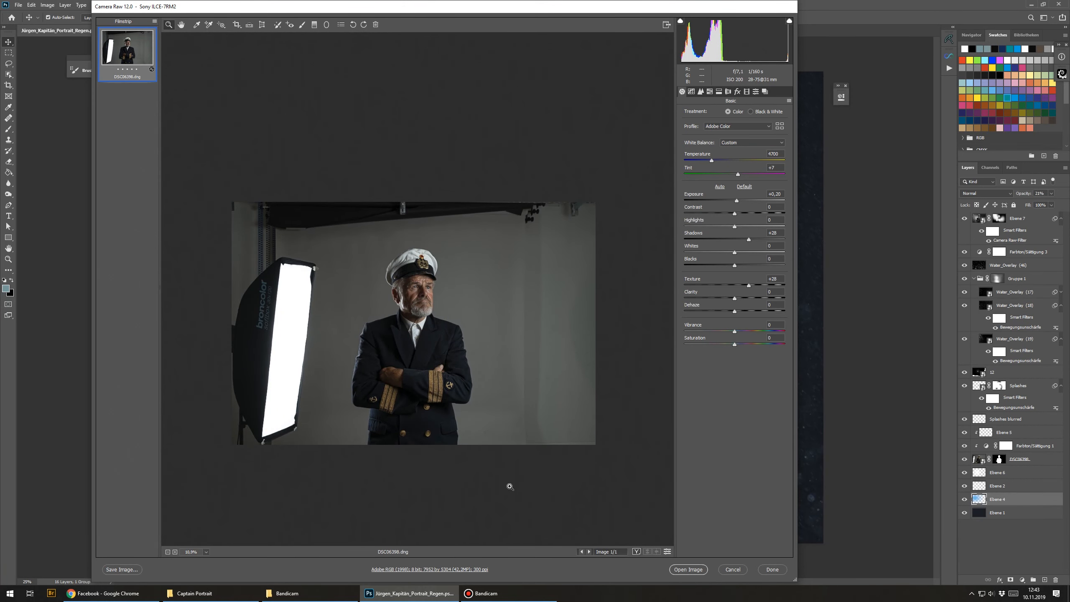
drag(320, 402, 367, 348)
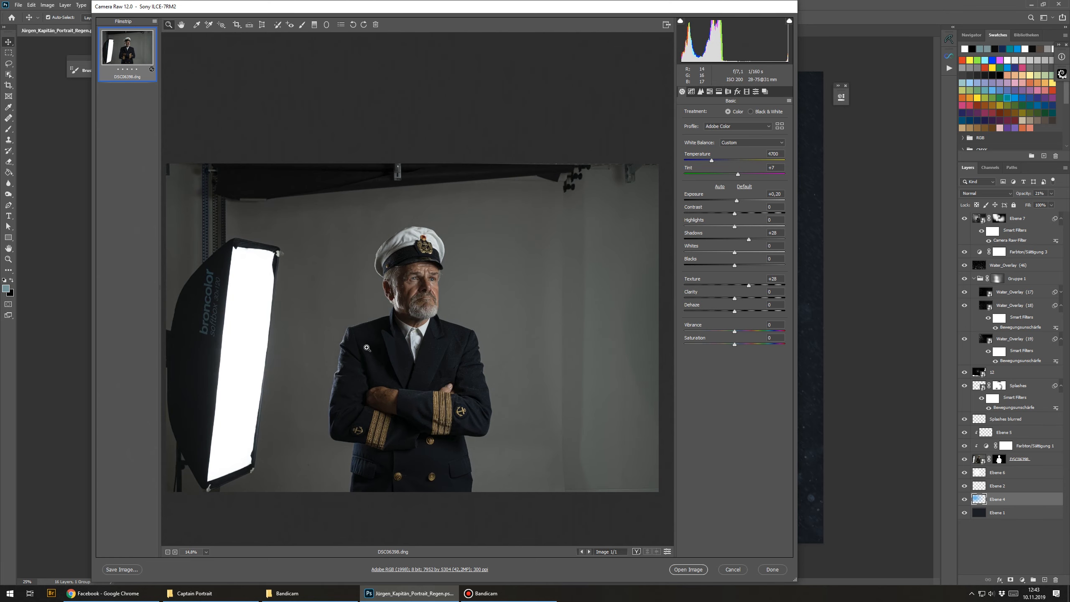
click(791, 102)
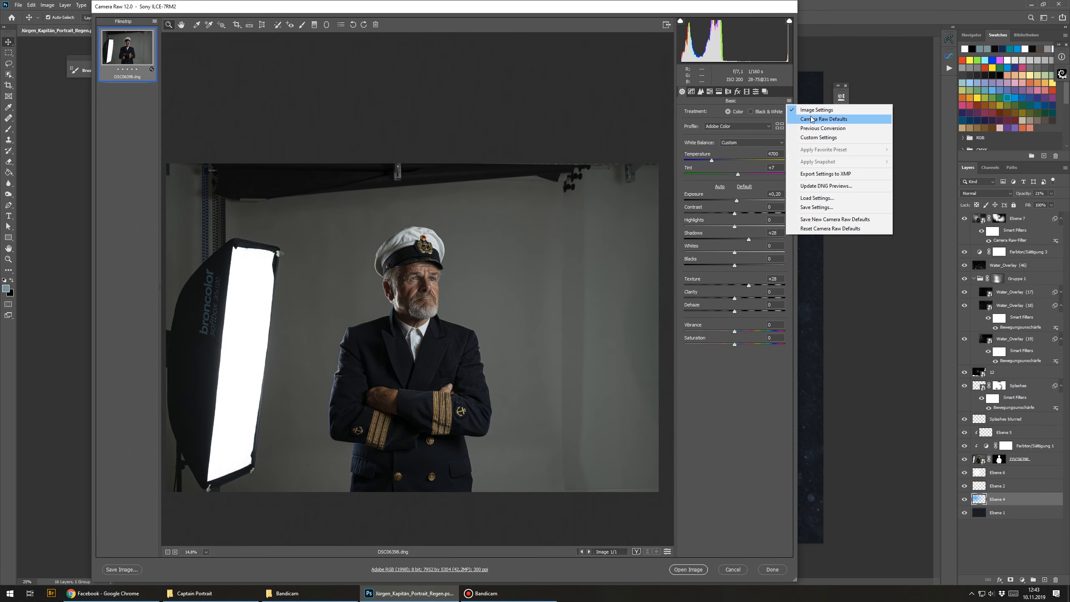
click(824, 119)
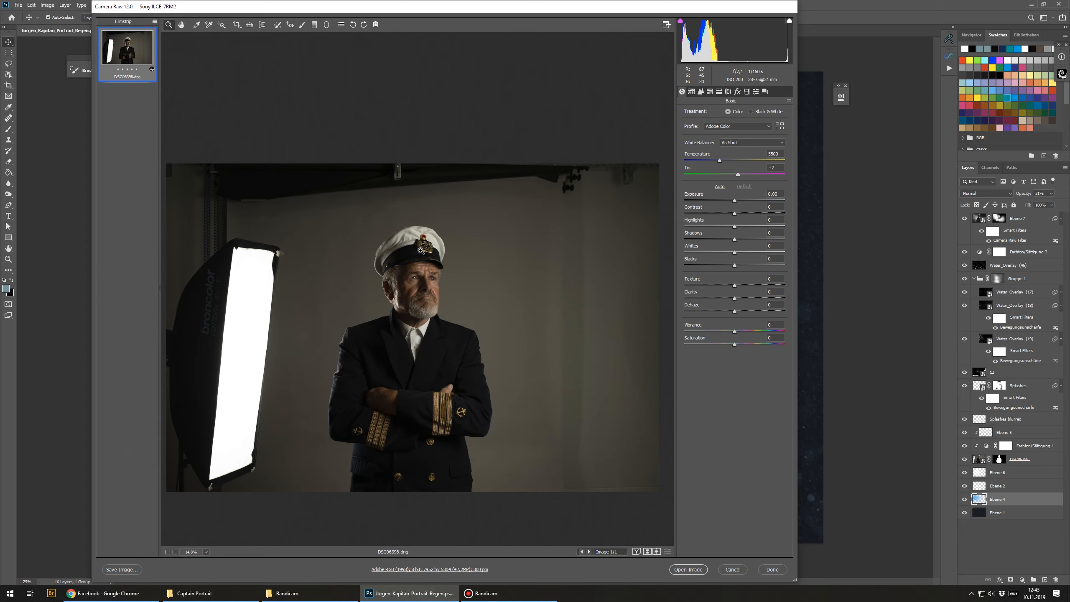
Step: Set the exposure to +0.20 and the white balance temperature to 4000
click(736, 202)
drag(735, 202, 739, 206)
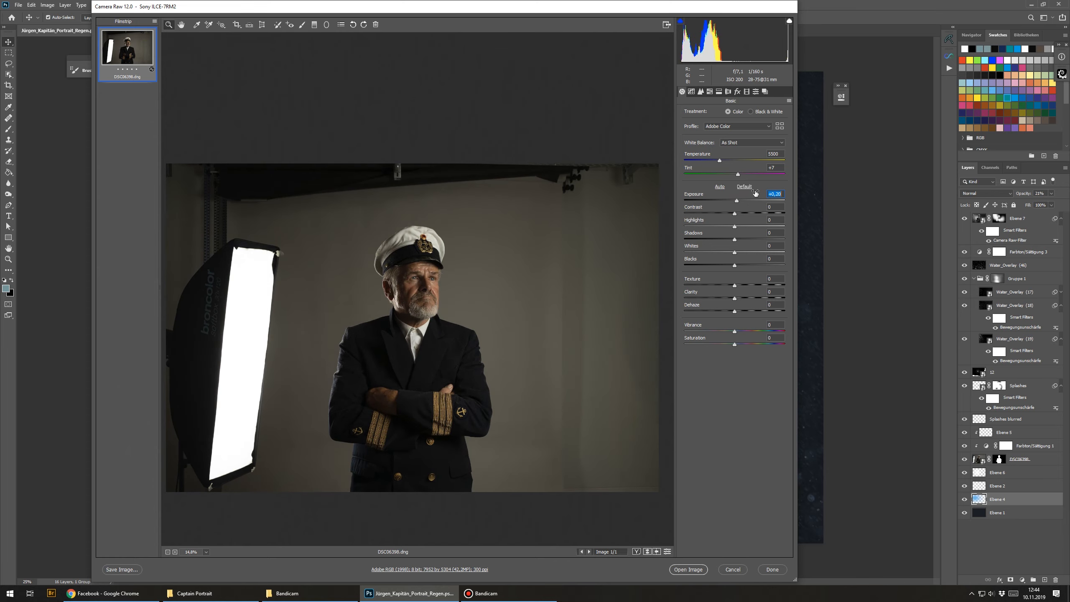
drag(721, 164, 711, 167)
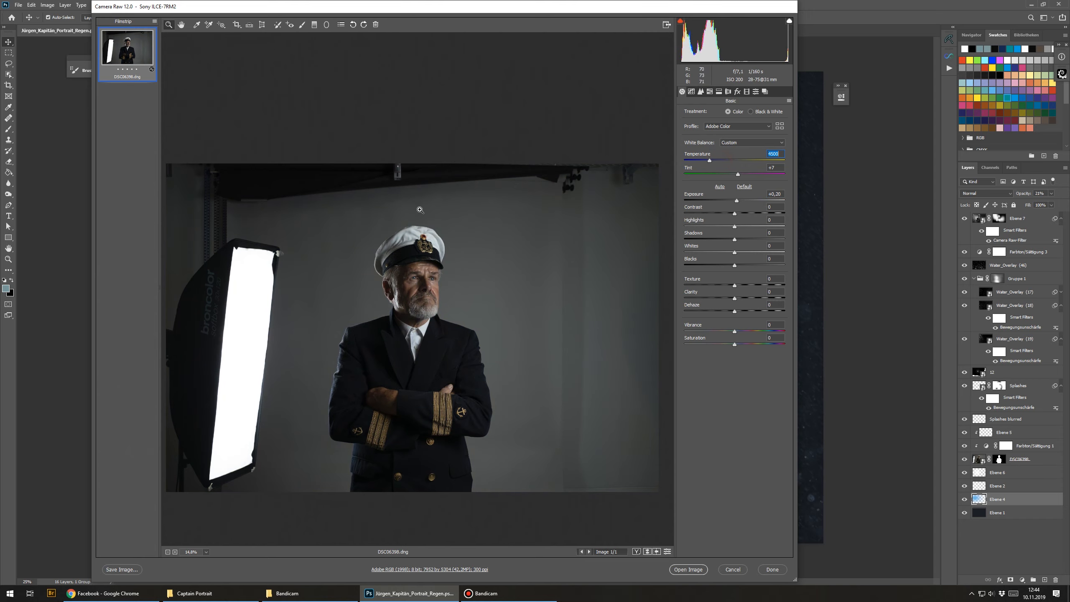
Step: Raise the shadows to +33
drag(405, 286, 583, 269)
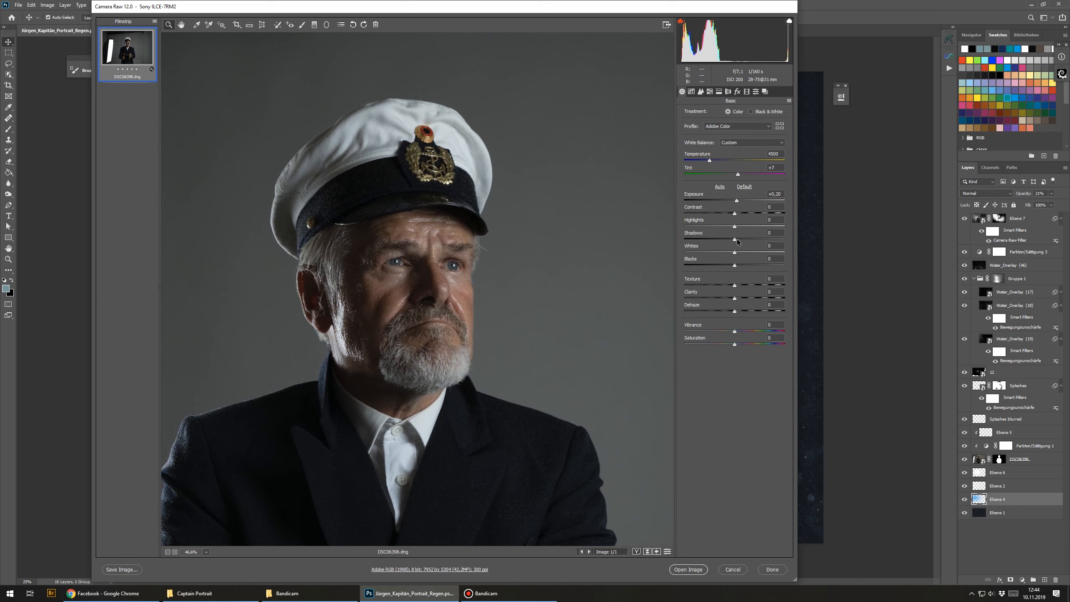
drag(735, 240, 751, 240)
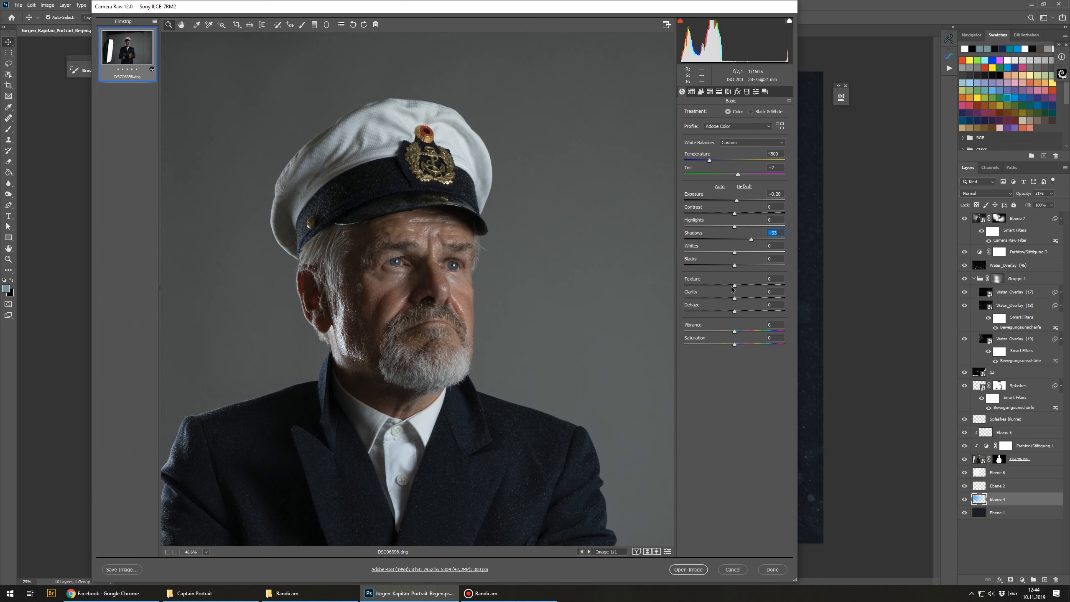
Step: Set the texture to +30 and the clarity to +5
drag(738, 289, 750, 289)
drag(358, 332, 387, 325)
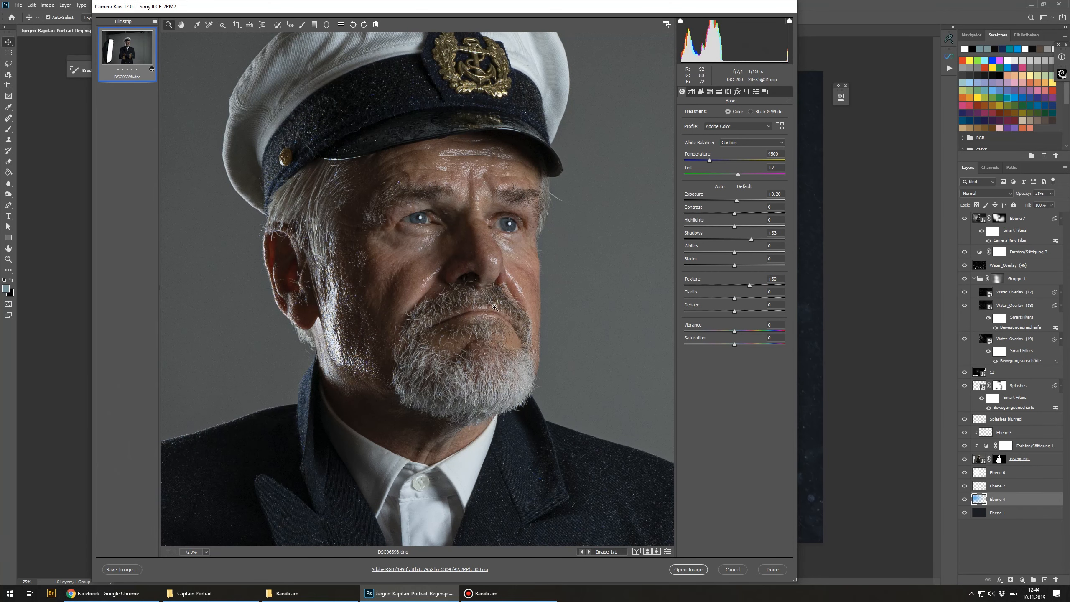
drag(752, 288, 754, 288)
drag(735, 299, 737, 299)
Step: Enable chromatic aberration removal and lens profile corrections
click(729, 92)
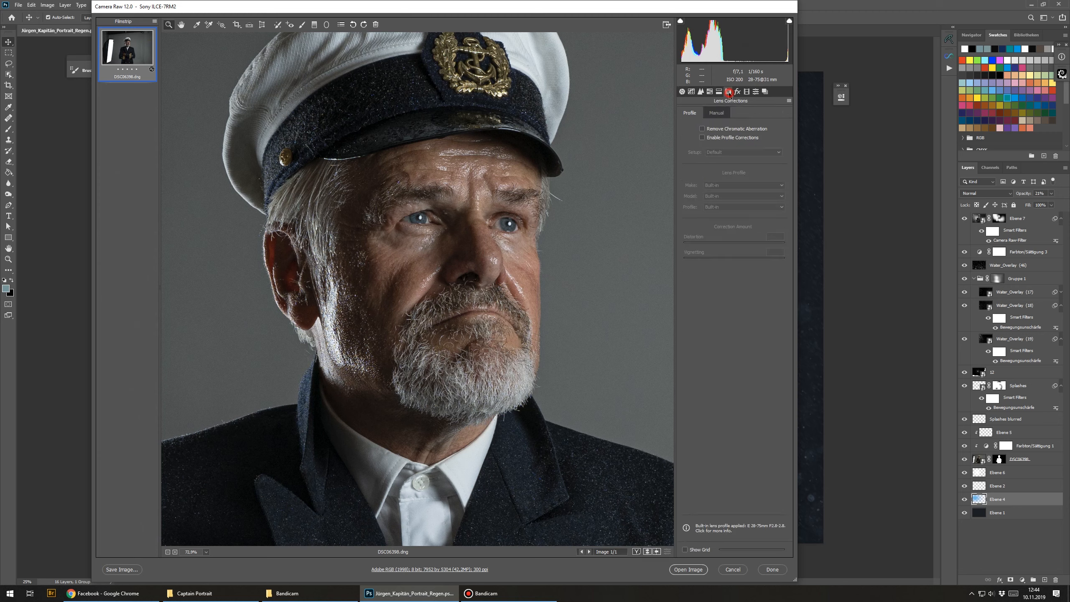
click(719, 130)
click(727, 139)
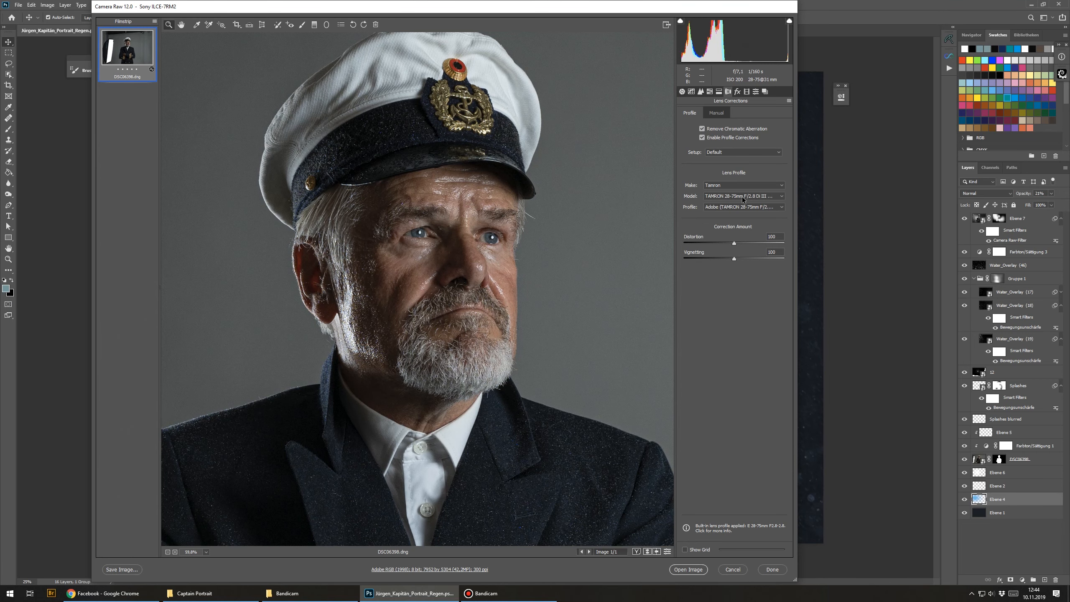
Step: Open the developed photo in Photoshop as a smart object, converting its colours to the working space
drag(574, 225, 537, 227)
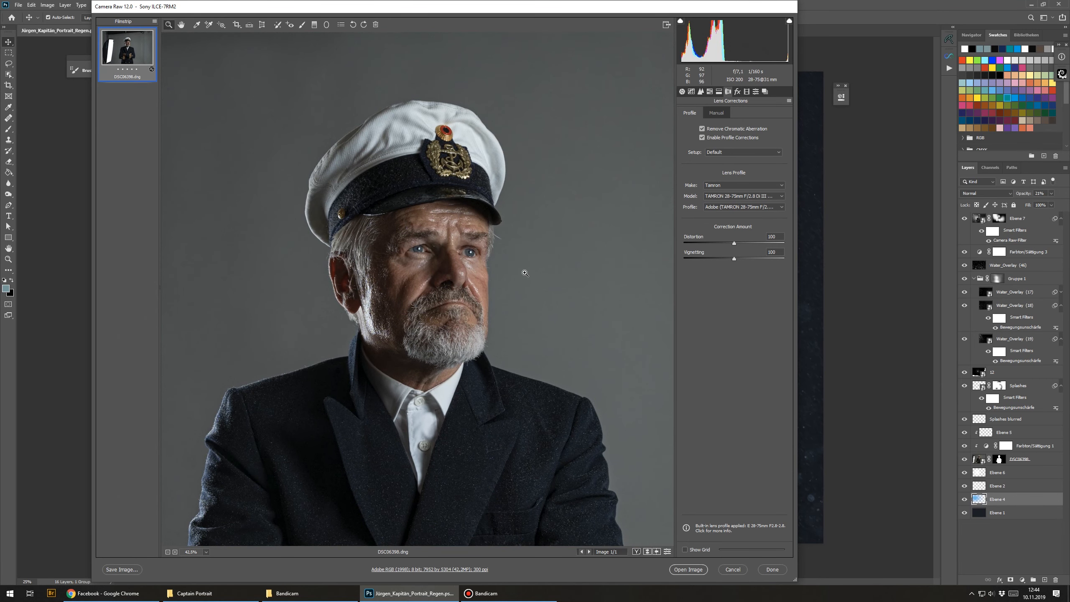
drag(445, 301, 416, 307)
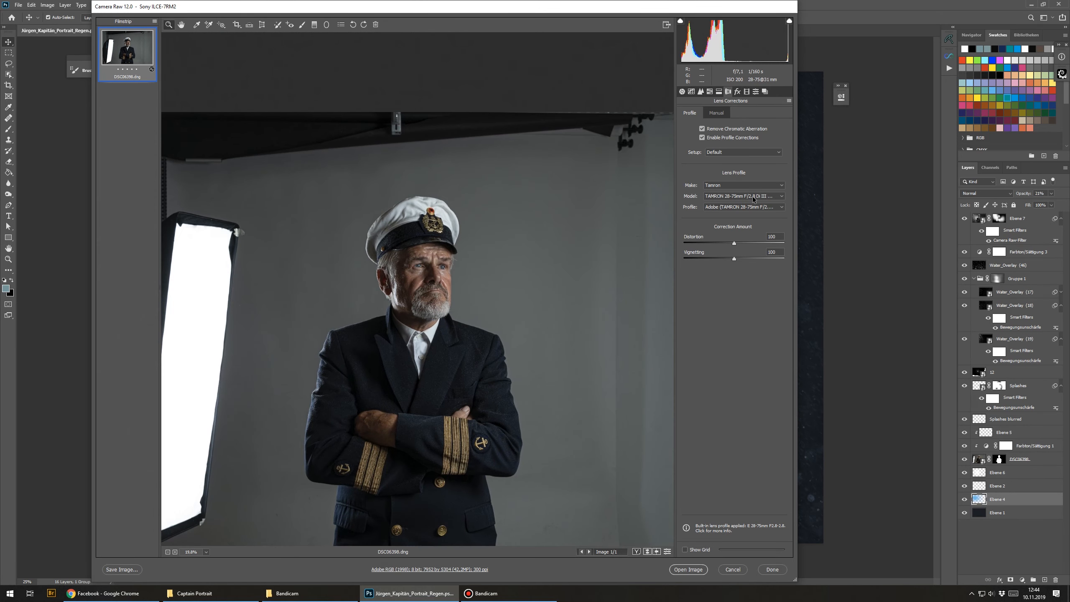
click(548, 198)
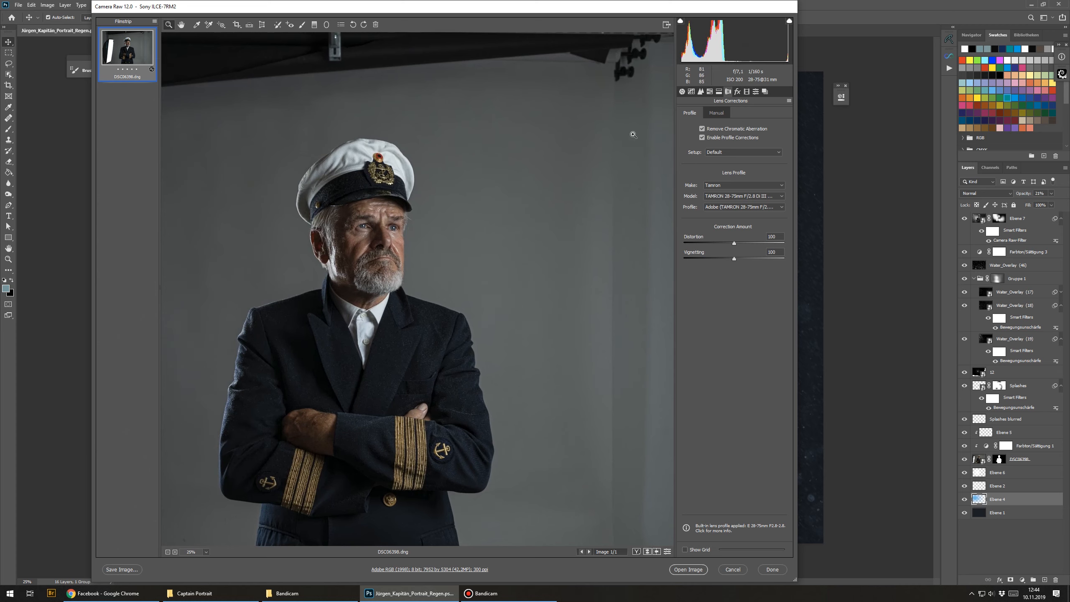
click(682, 91)
drag(451, 230, 337, 397)
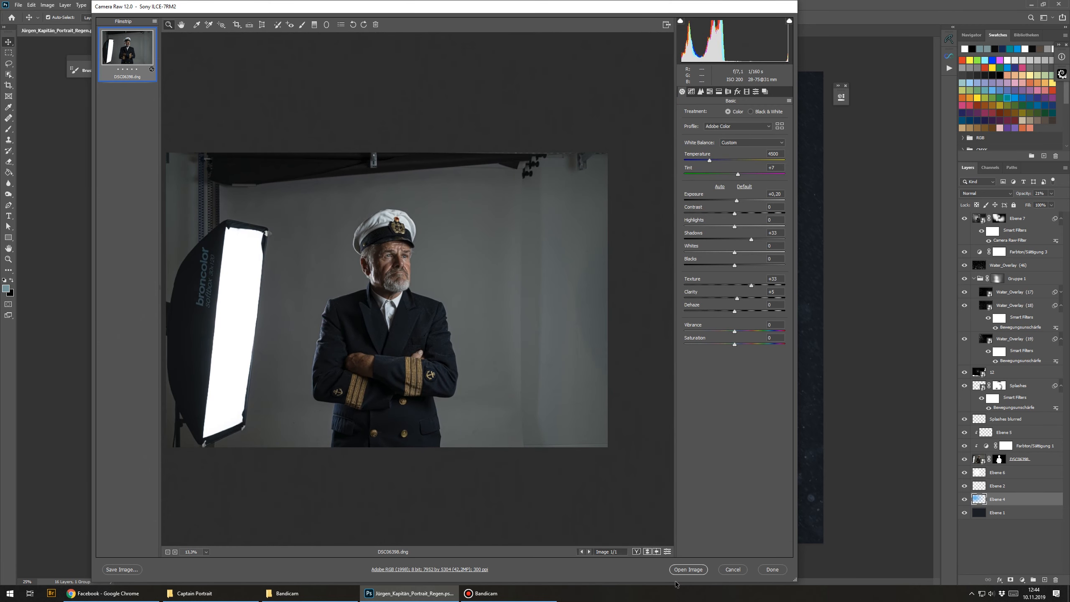
key(shift)
key(shift)
click(682, 572)
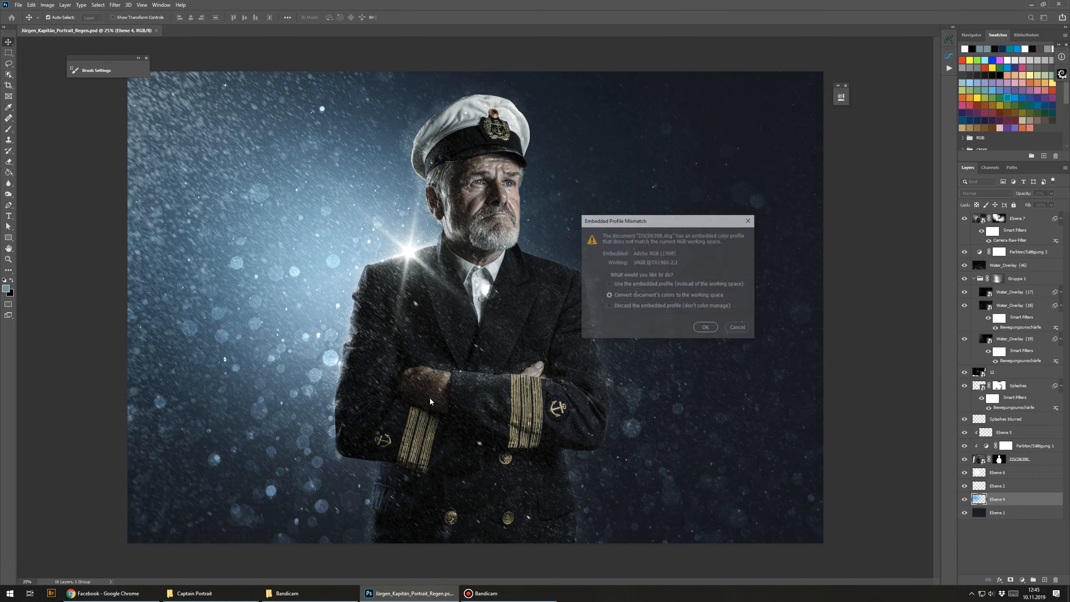
click(699, 328)
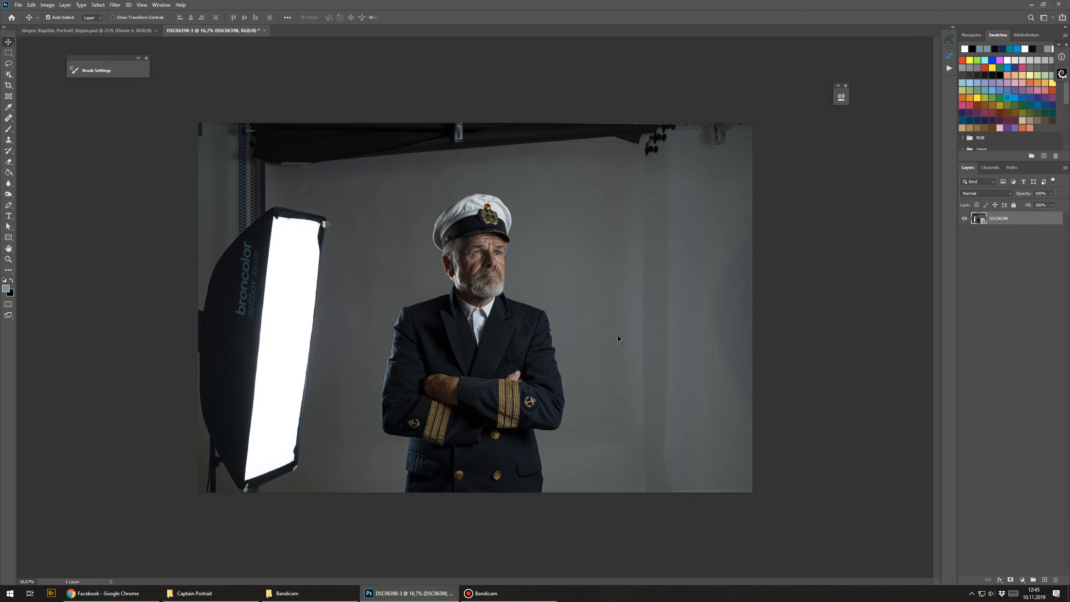
scroll(410, 351, up, 1)
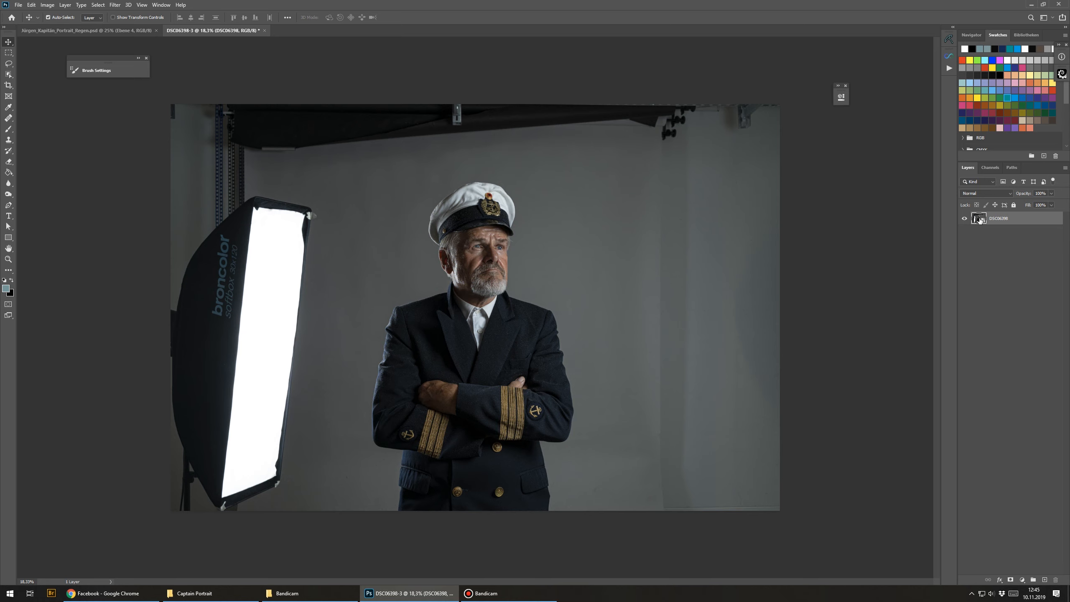
key(ctrl+shift+a)
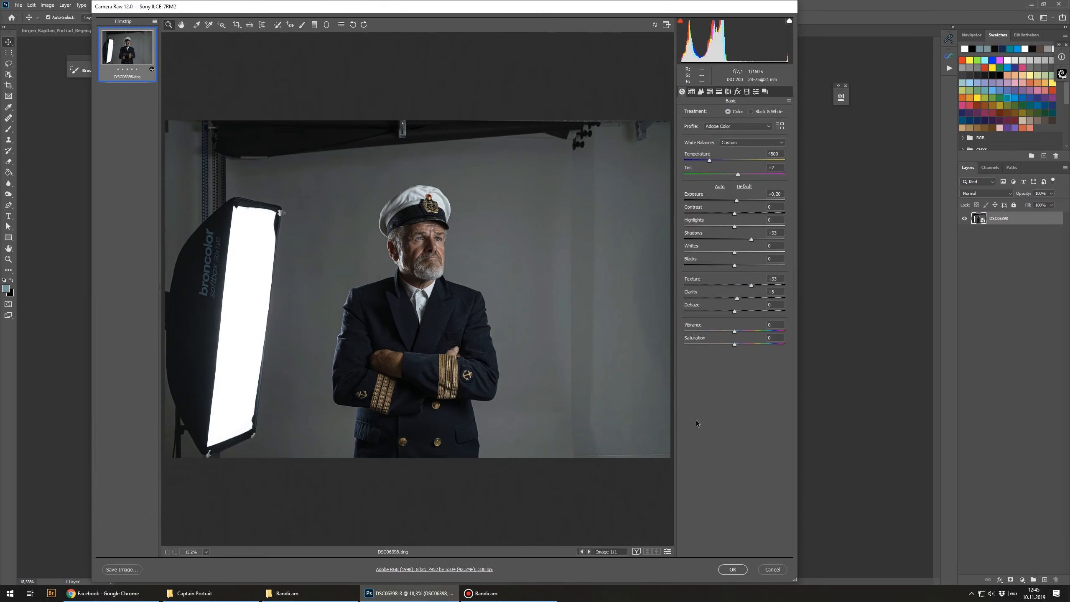
click(773, 570)
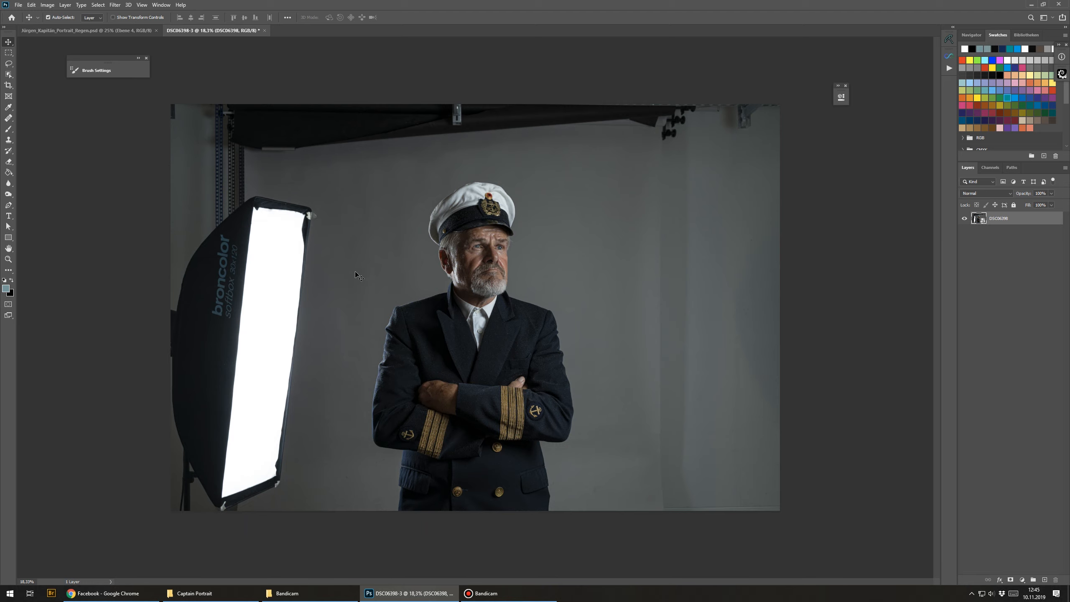
Step: Select the captain with the Object Selection tool by framing him in a rectangle
click(9, 76)
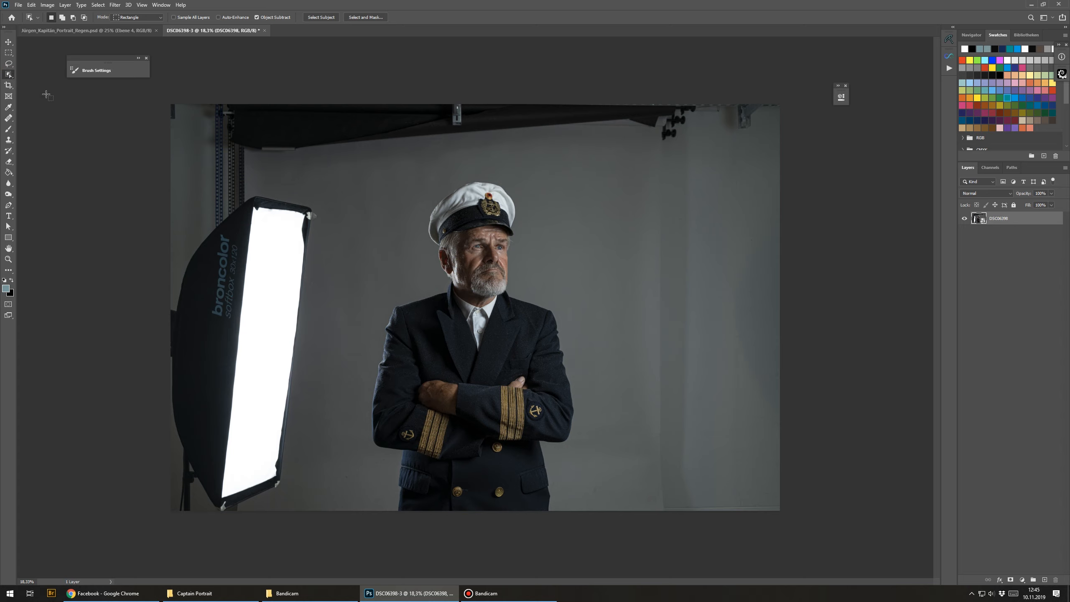
drag(364, 161, 592, 531)
scroll(426, 329, up, 5)
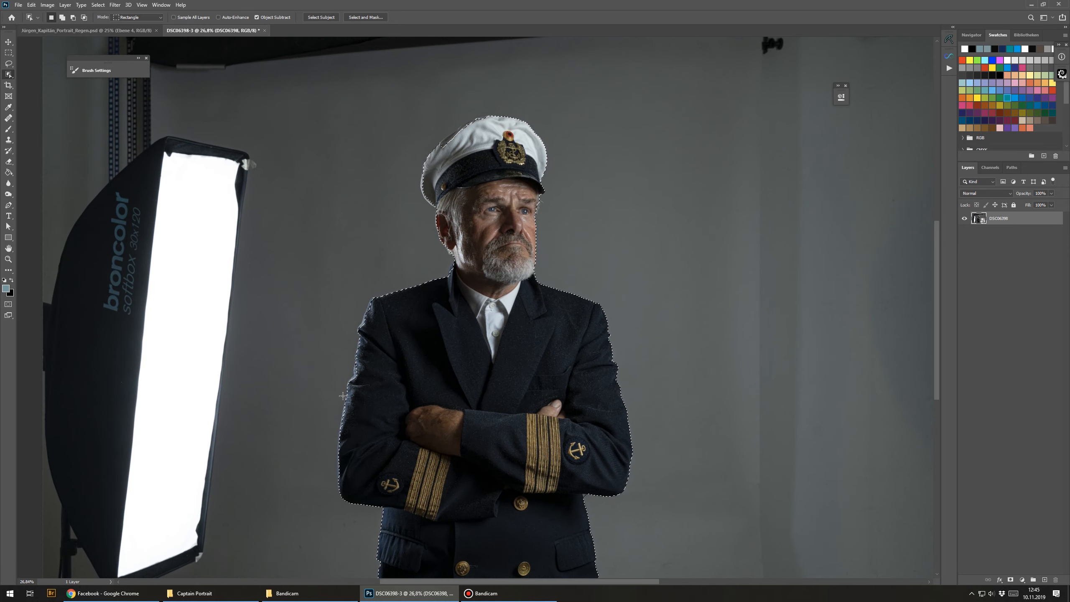
scroll(363, 409, up, 5)
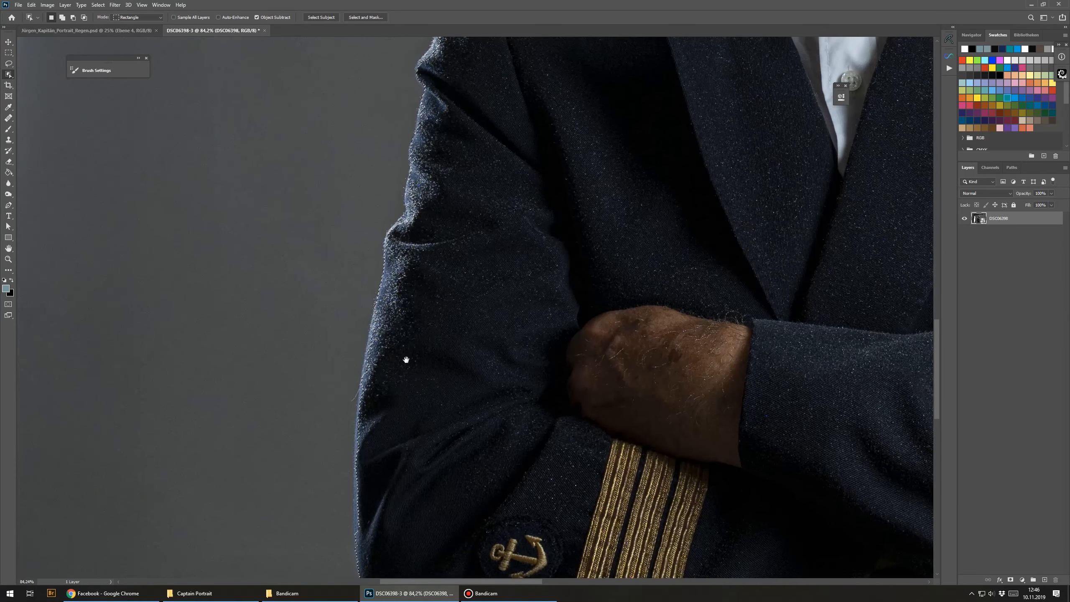
scroll(412, 489, up, 10)
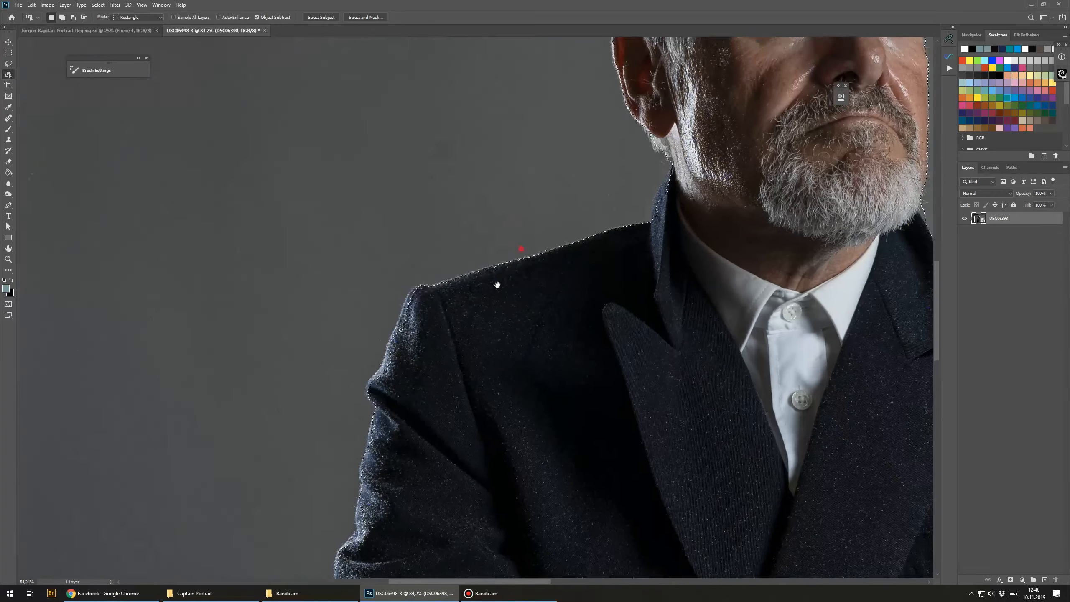
scroll(495, 271, up, 10)
scroll(495, 272, right, 5)
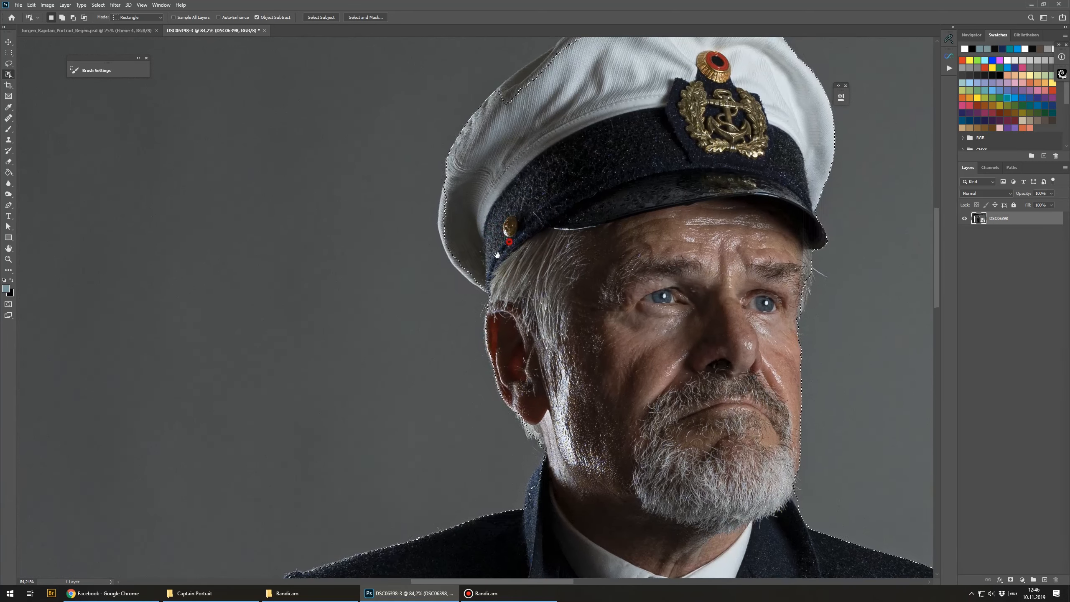
scroll(514, 327, down, 4)
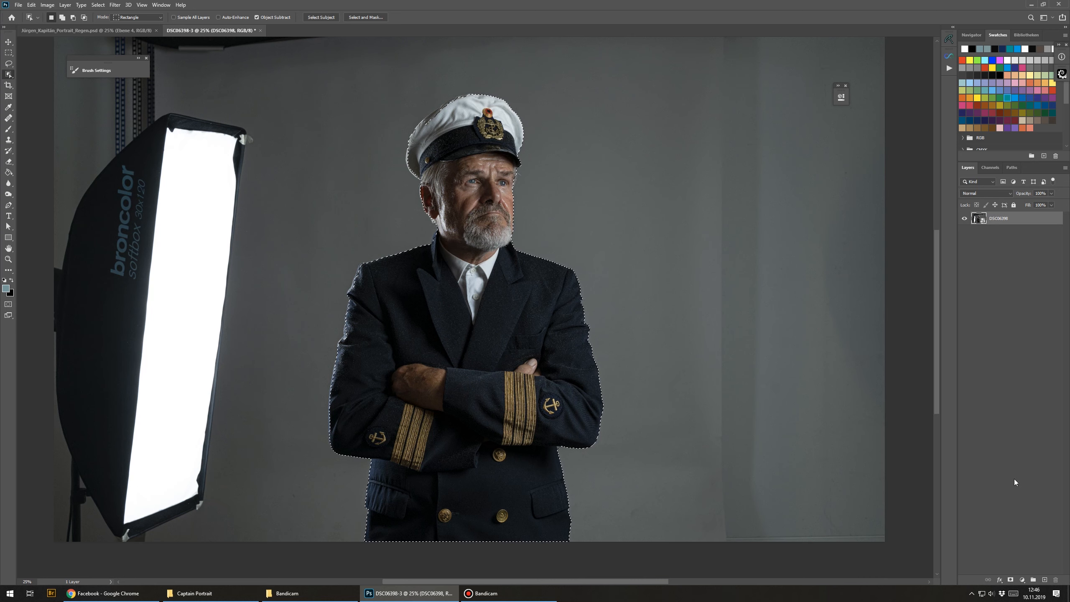
Step: Add a layer mask from the captain selection and set the mask density to 27%
click(1011, 581)
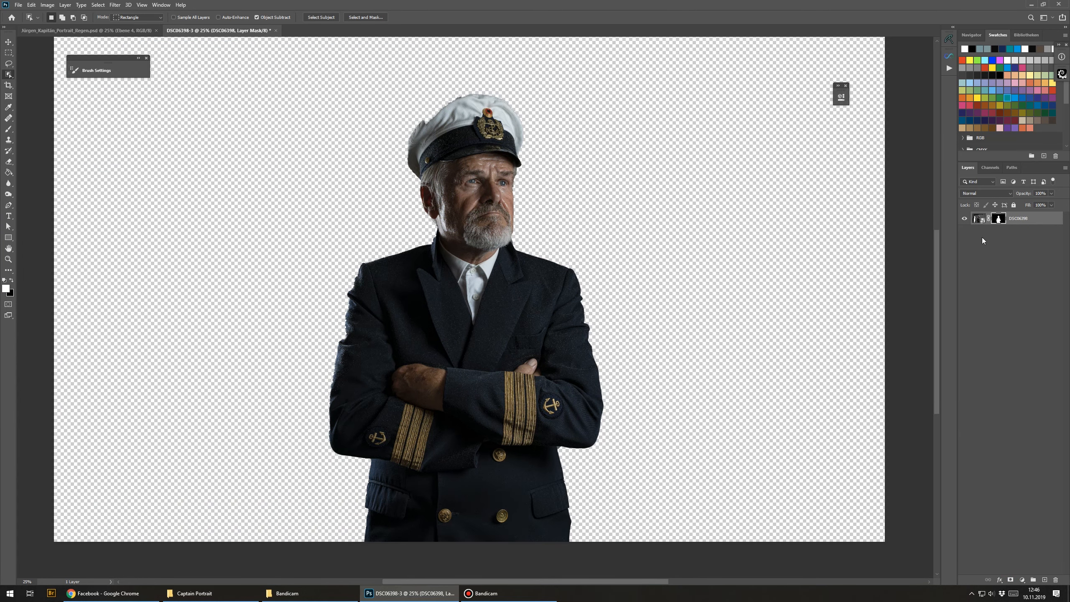
double_click(1002, 219)
drag(795, 98, 755, 87)
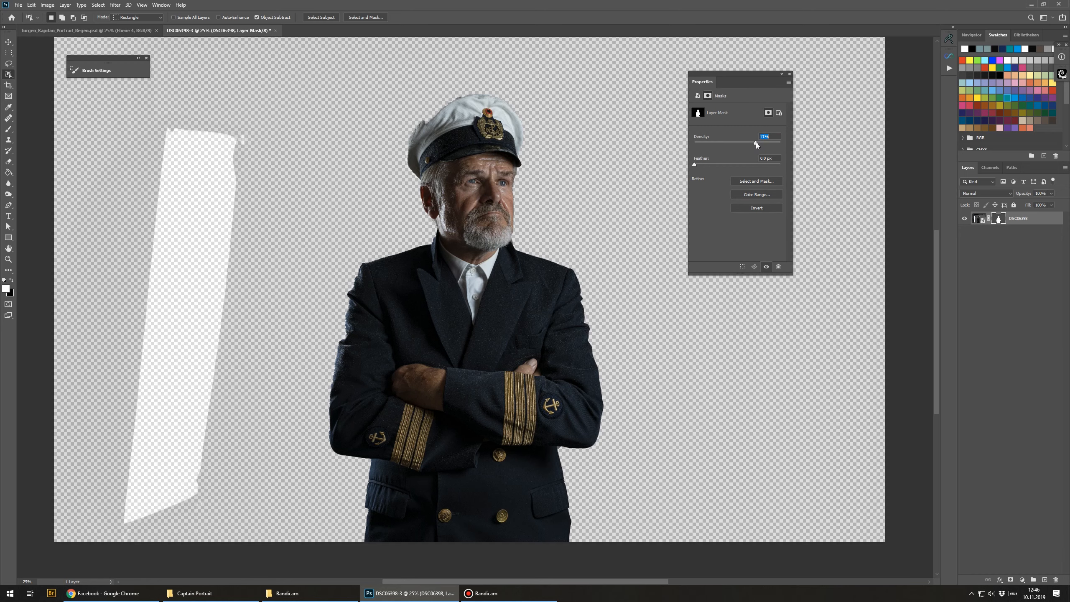
drag(757, 145, 719, 152)
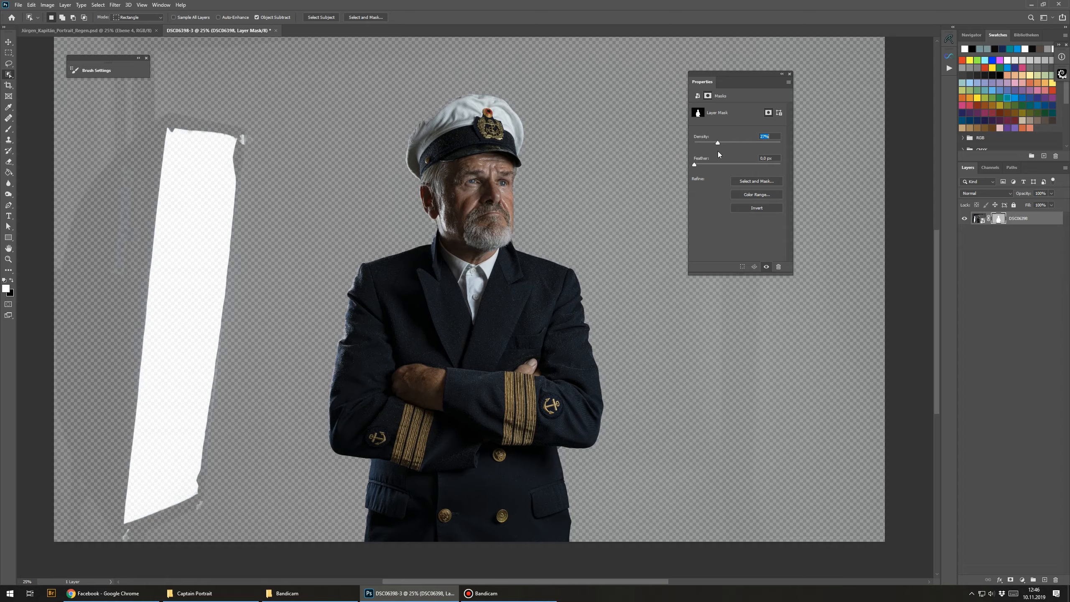
Step: Switch to the Brush tool, zoom in on the sleeve, and set a soft round brush for painting the mask
key(b)
scroll(334, 475, up, 5)
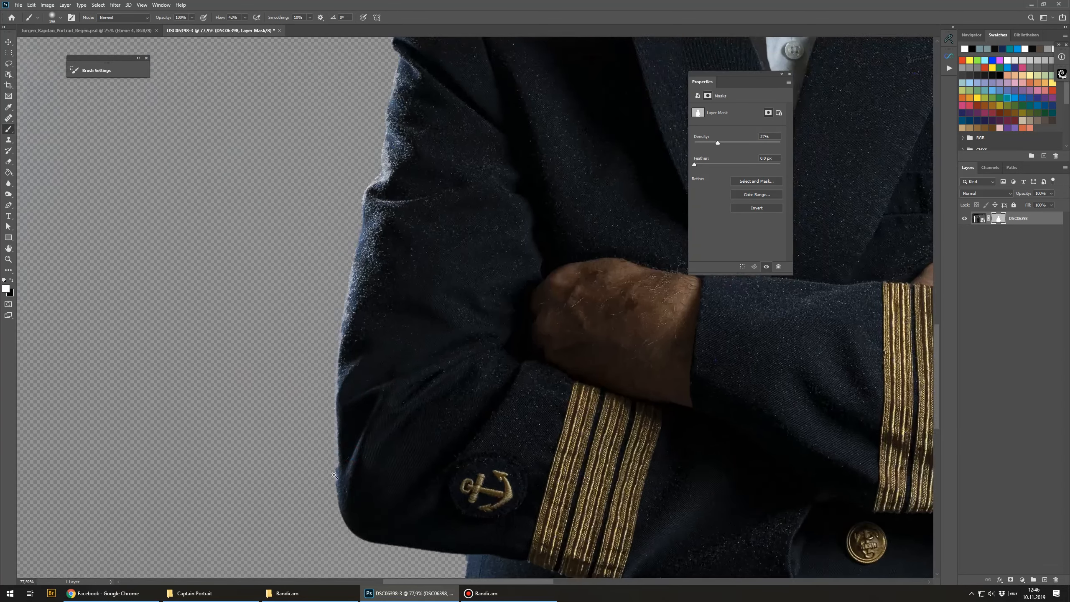
scroll(334, 475, up, 2)
right_click(428, 297)
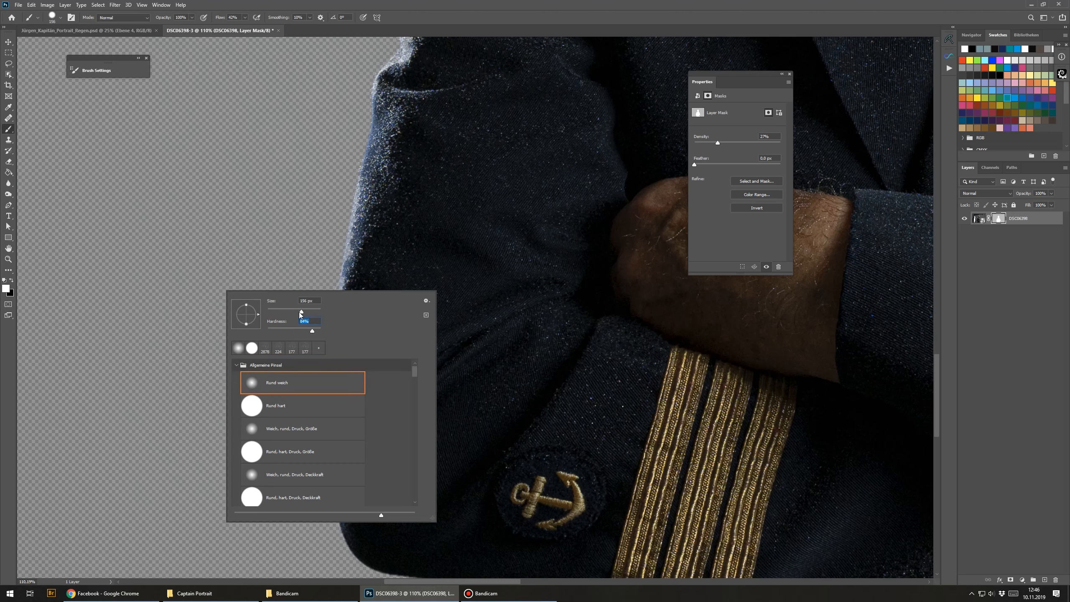
drag(301, 313, 296, 312)
click(364, 4)
mouse_move(339, 406)
mouse_down()
mouse_move(311, 313)
mouse_move(318, 363)
mouse_up()
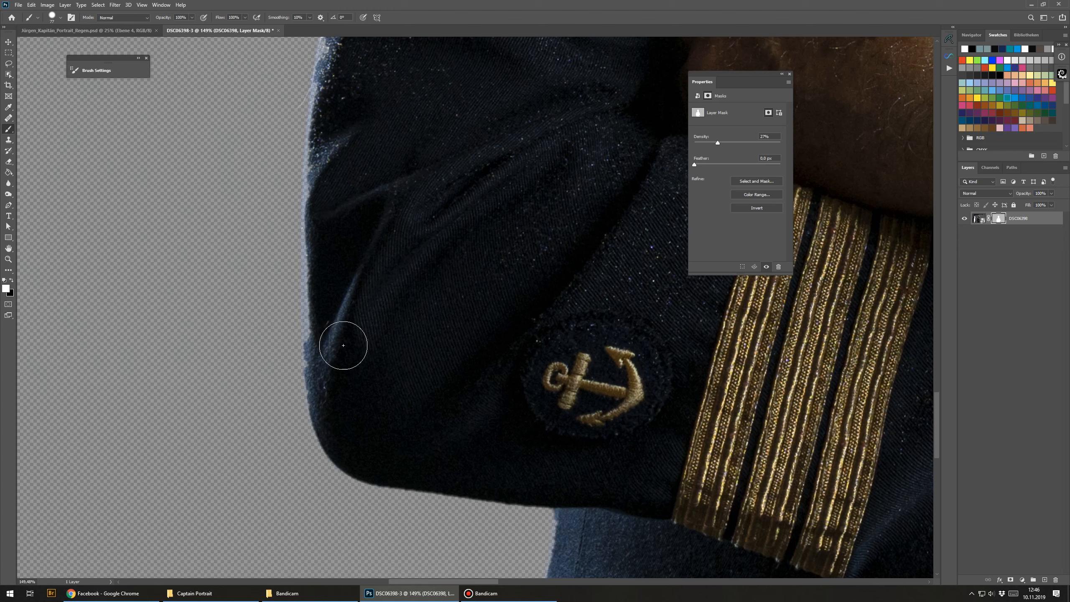
Step: Paint the layer mask along the outer edge of the left sleeve to refine the cut-out
alt+right_click(330, 350)
click(318, 371)
shift+click(319, 395)
shift+click(320, 409)
shift+click(316, 316)
shift+click(315, 286)
shift+click(315, 258)
drag(320, 273, 347, 384)
shift+click(341, 322)
shift+click(341, 300)
shift+click(349, 239)
shift+click(356, 193)
shift+click(357, 177)
Step: Paint the mask along the upper arm and shoulder outline of the jacket
scroll(364, 135, up, 5)
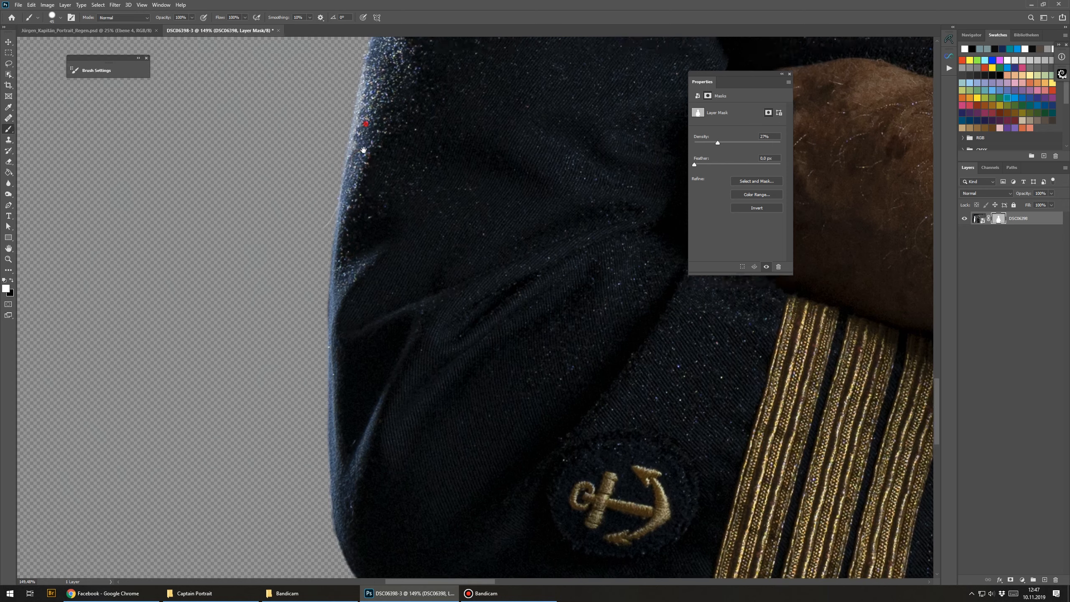
shift+click(384, 238)
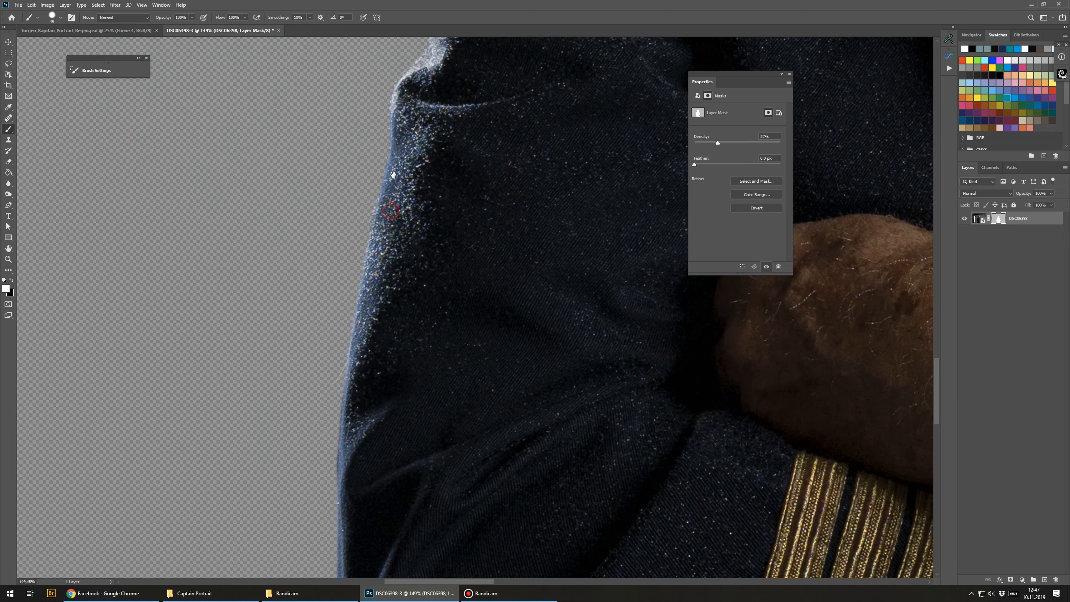
scroll(384, 228, up, 3)
shift+click(401, 210)
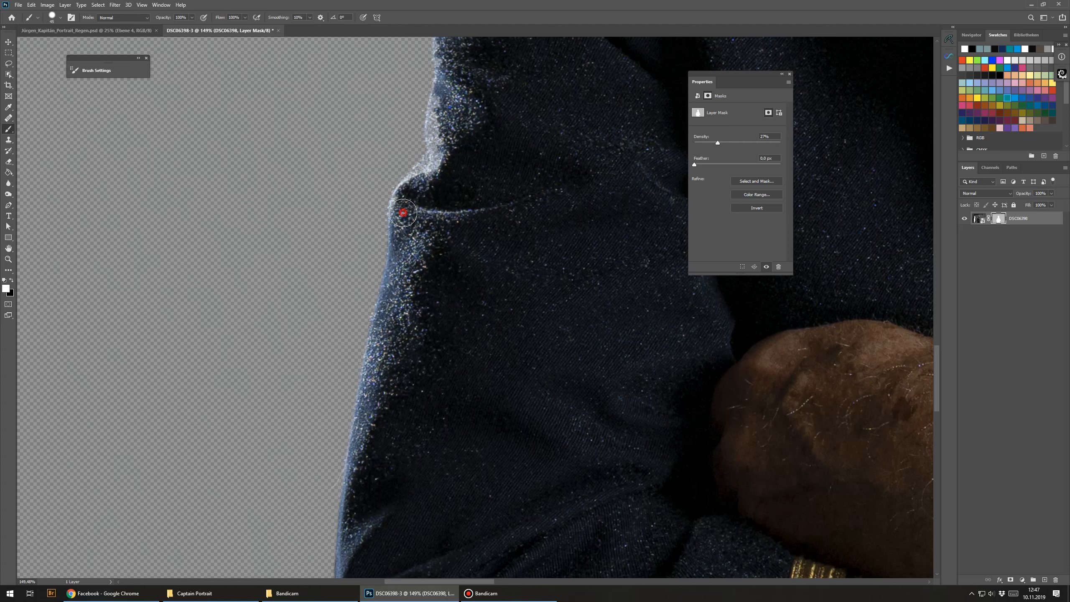
shift+click(415, 185)
mouse_move(415, 186)
mouse_down()
mouse_move(436, 165)
mouse_move(436, 321)
mouse_up()
mouse_move(438, 258)
mouse_down()
mouse_move(449, 197)
mouse_move(455, 290)
mouse_up()
shift+click(469, 235)
mouse_move(468, 224)
mouse_down()
mouse_move(457, 320)
mouse_move(453, 308)
mouse_move(485, 259)
mouse_up()
shift+click(458, 321)
shift+click(490, 222)
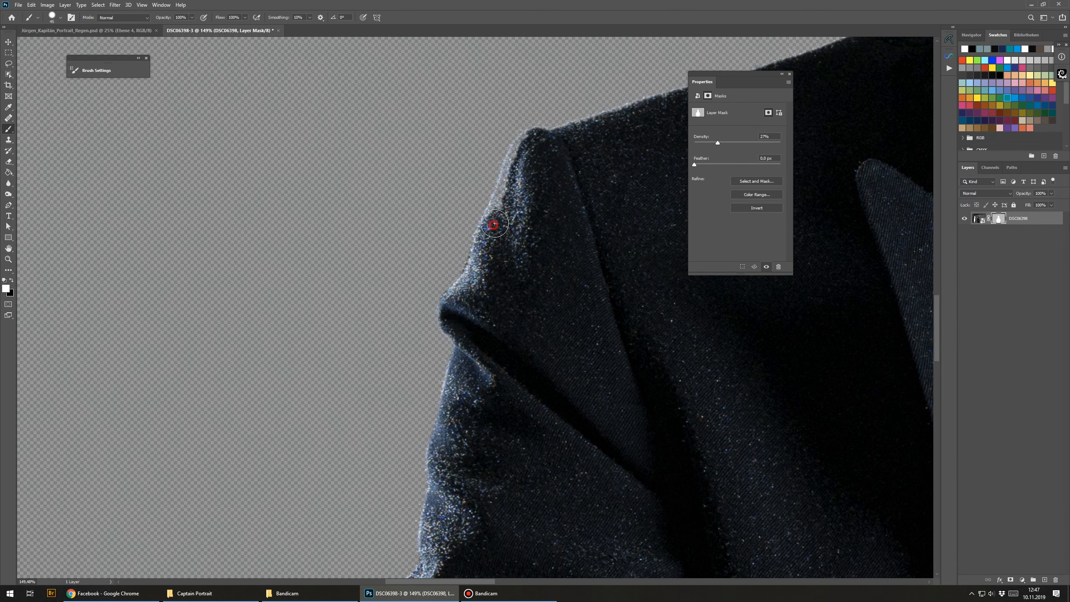
shift+click(507, 201)
shift+click(513, 168)
Step: Undo the last shoulder stroke and repaint the mask at the top of the shoulder
key(ctrl+z)
shift+click(508, 194)
shift+click(530, 147)
shift+click(535, 146)
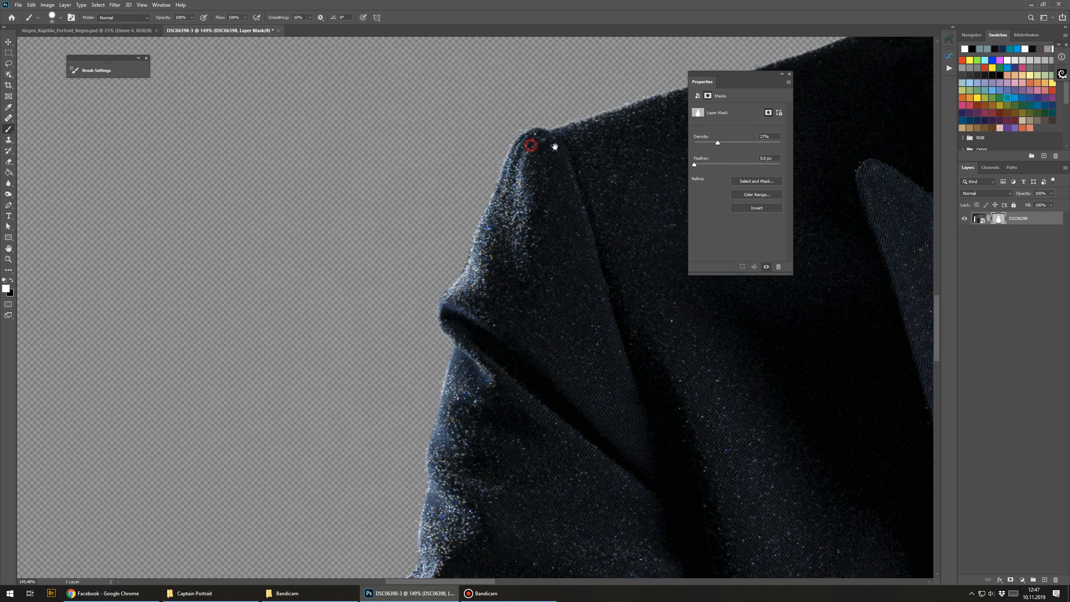
Step: Swap the brush colours and paint the mask along the beard and collar edge
drag(561, 157, 381, 297)
shift+click(384, 283)
drag(439, 278, 191, 364)
shift+click(406, 291)
mouse_move(492, 237)
mouse_down()
mouse_move(404, 374)
mouse_move(442, 352)
mouse_move(468, 253)
mouse_move(385, 269)
mouse_up()
shift+click(439, 398)
key(x)
drag(467, 255, 372, 387)
mouse_move(394, 379)
mouse_down()
mouse_move(422, 377)
mouse_move(466, 274)
mouse_move(433, 341)
mouse_up()
mouse_move(389, 284)
mouse_down()
mouse_move(379, 334)
mouse_move(411, 333)
mouse_move(433, 307)
mouse_move(428, 324)
mouse_up()
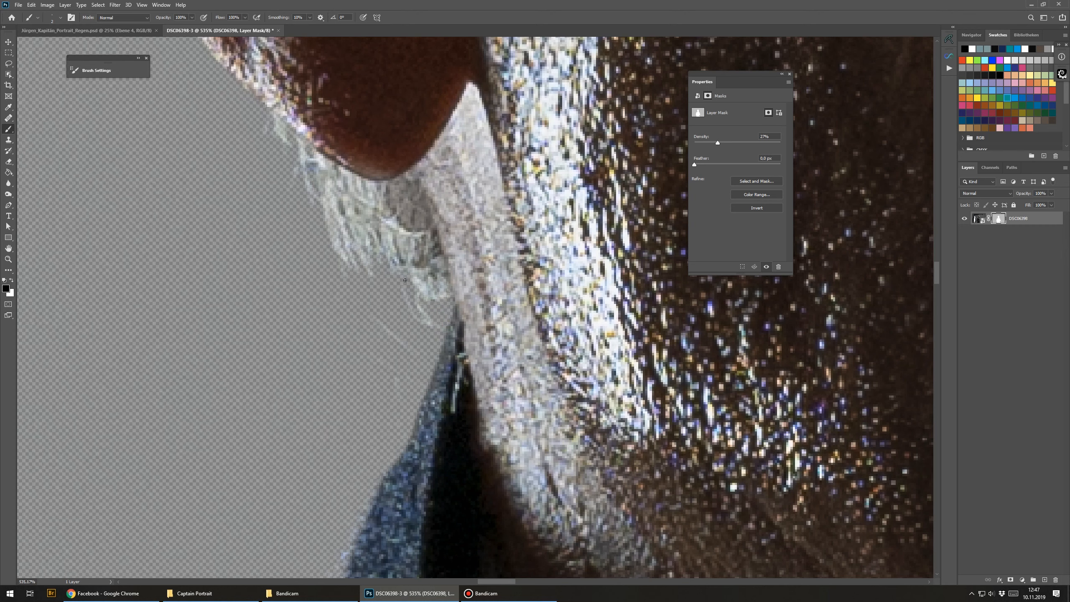
Step: Paint the mask along the hair and the edge of the cap brim
drag(388, 275, 375, 363)
drag(308, 209, 330, 355)
drag(332, 125, 369, 304)
mouse_move(343, 259)
mouse_down()
mouse_move(358, 263)
mouse_move(335, 270)
mouse_up()
drag(289, 156, 358, 296)
drag(353, 236, 357, 289)
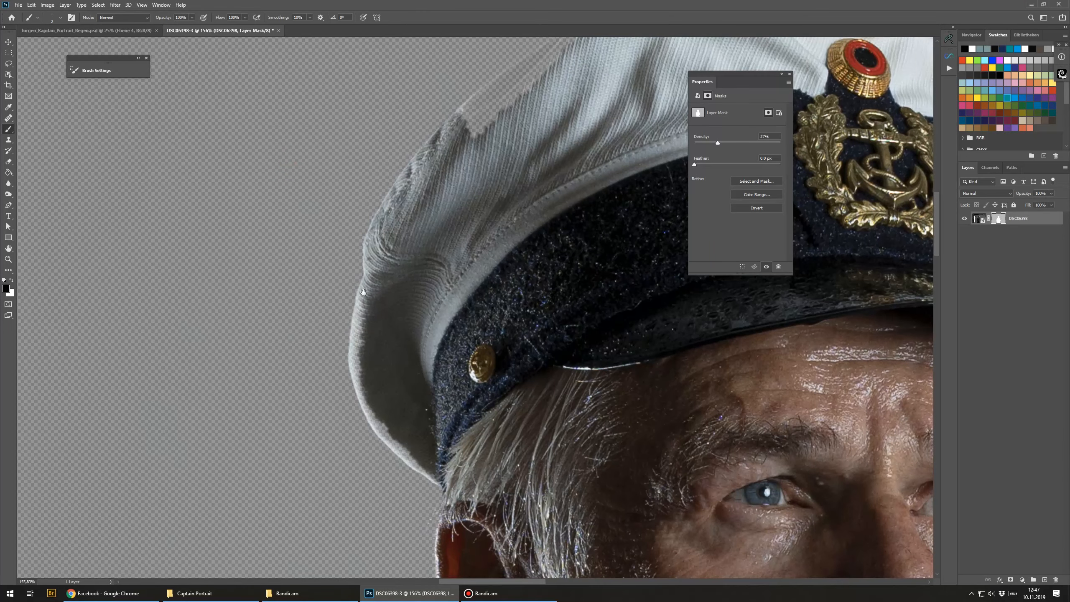
mouse_move(387, 218)
mouse_down()
mouse_move(365, 289)
mouse_move(387, 272)
mouse_up()
mouse_move(423, 184)
mouse_down()
mouse_move(367, 278)
mouse_move(405, 291)
mouse_move(422, 278)
mouse_up()
Step: Swap colours and paint the mask along the top outline of the white cap
key(x)
mouse_move(379, 312)
mouse_down()
mouse_move(396, 295)
mouse_move(380, 305)
mouse_move(382, 292)
mouse_move(454, 227)
mouse_move(441, 281)
mouse_move(386, 287)
mouse_up()
mouse_move(500, 200)
mouse_down()
mouse_move(588, 149)
mouse_move(632, 147)
mouse_move(451, 210)
mouse_up()
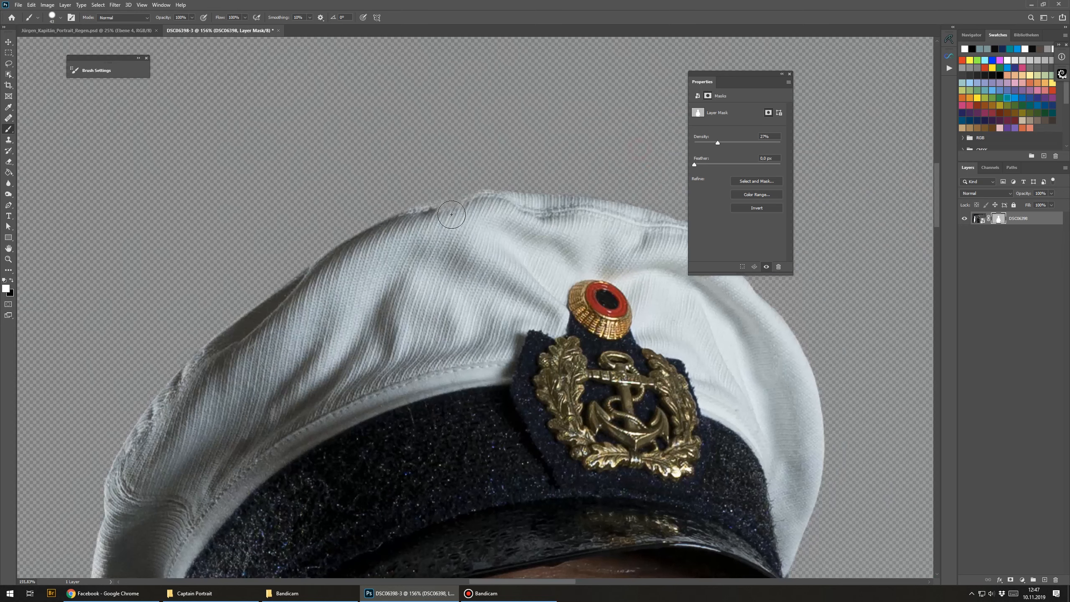
mouse_move(545, 228)
mouse_down()
mouse_move(489, 269)
mouse_move(407, 121)
mouse_up()
alt+click(497, 253)
alt+click(497, 254)
drag(338, 255, 396, 216)
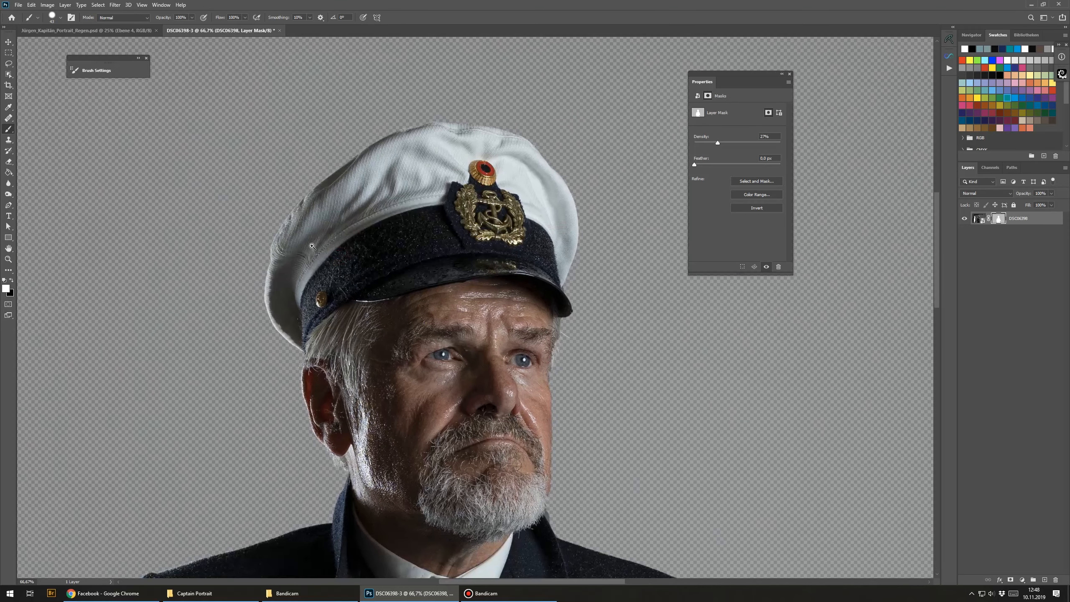
drag(483, 326, 327, 227)
Step: Swap colours and touch up the mask where the beard meets the jacket collar
scroll(418, 282, up, 5)
key(x)
scroll(425, 380, down, 5)
scroll(417, 523, up, 3)
drag(436, 473, 418, 478)
scroll(403, 488, up, 2)
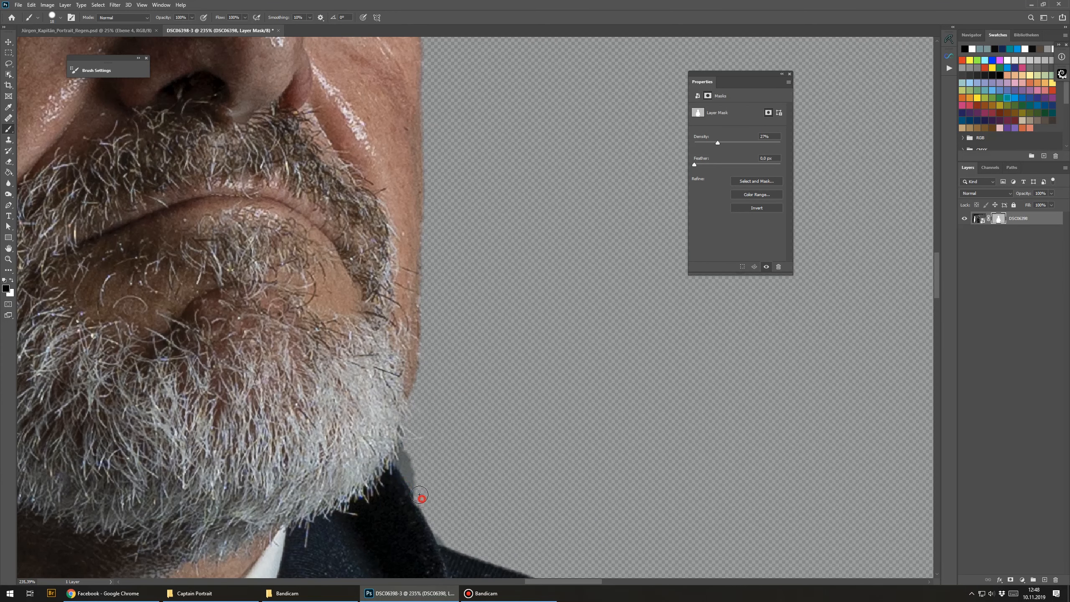
mouse_move(416, 484)
mouse_down()
mouse_move(424, 497)
mouse_move(415, 466)
mouse_up()
scroll(411, 465, up, 1)
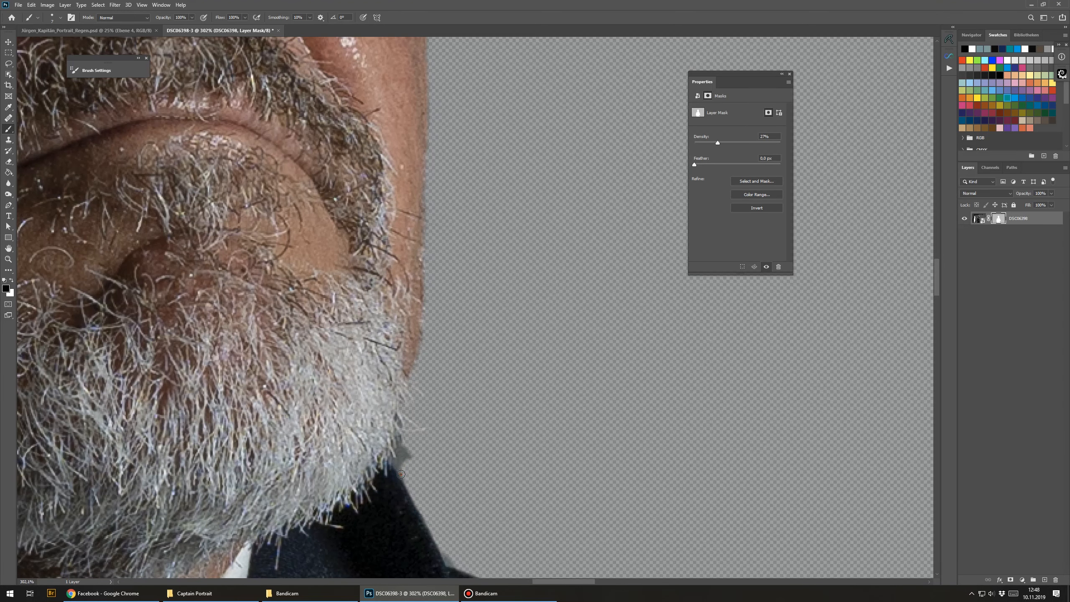
drag(404, 460, 412, 480)
drag(404, 445, 404, 440)
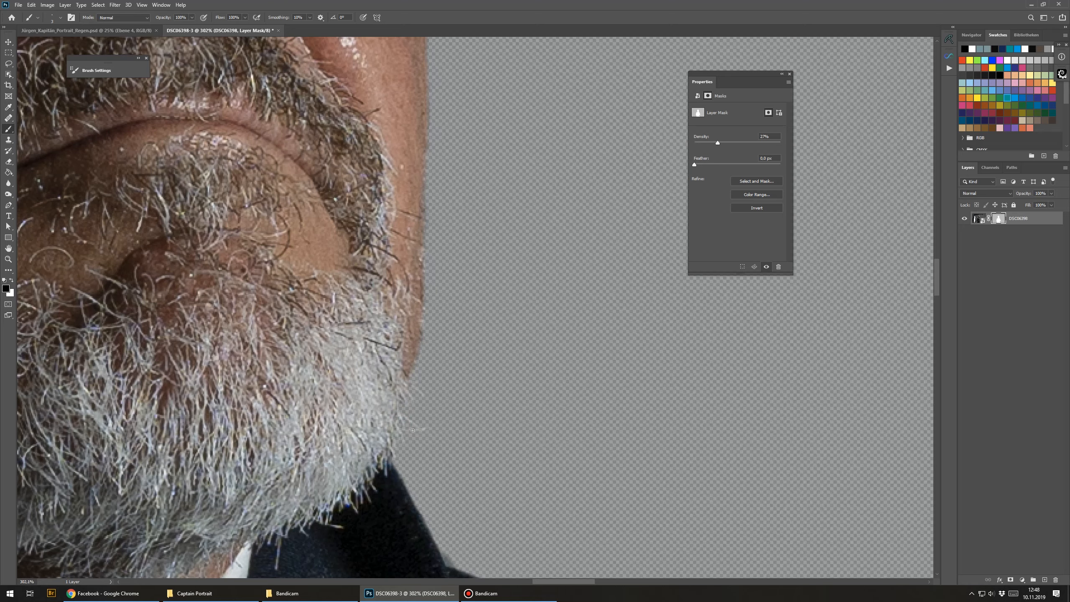
scroll(408, 429, down, 4)
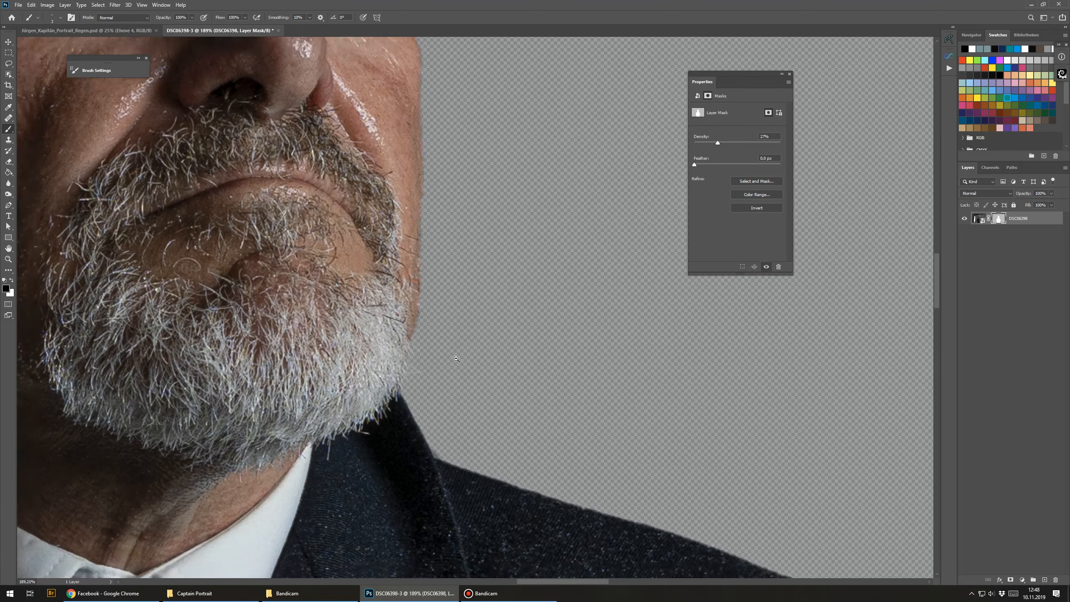
scroll(489, 363, down, 3)
scroll(411, 431, down, 10)
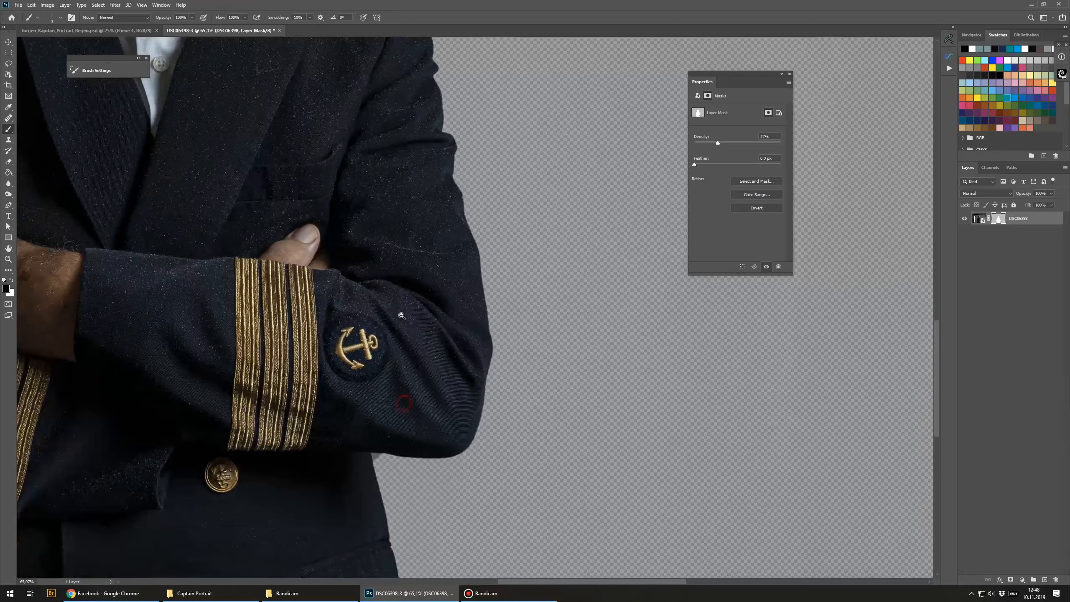
Step: Paint the mask along the lower right edge of the jacket
scroll(432, 317, up, 2)
scroll(432, 317, down, 2)
scroll(390, 163, down, 5)
scroll(430, 180, up, 1)
scroll(451, 327, down, 1)
scroll(451, 328, up, 5)
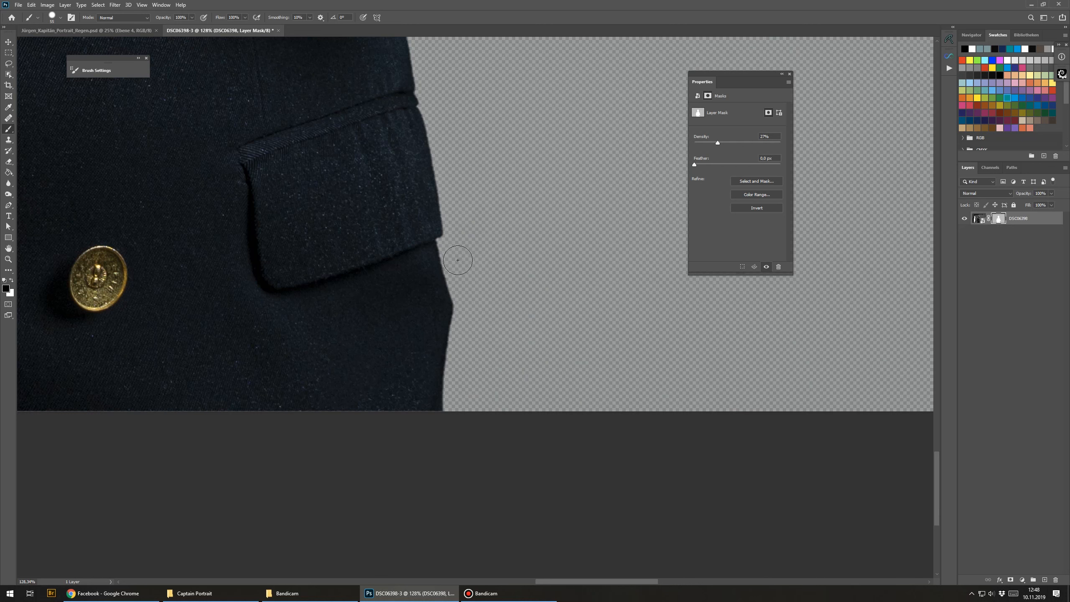
mouse_move(457, 251)
mouse_down()
mouse_move(449, 282)
mouse_move(464, 408)
mouse_up()
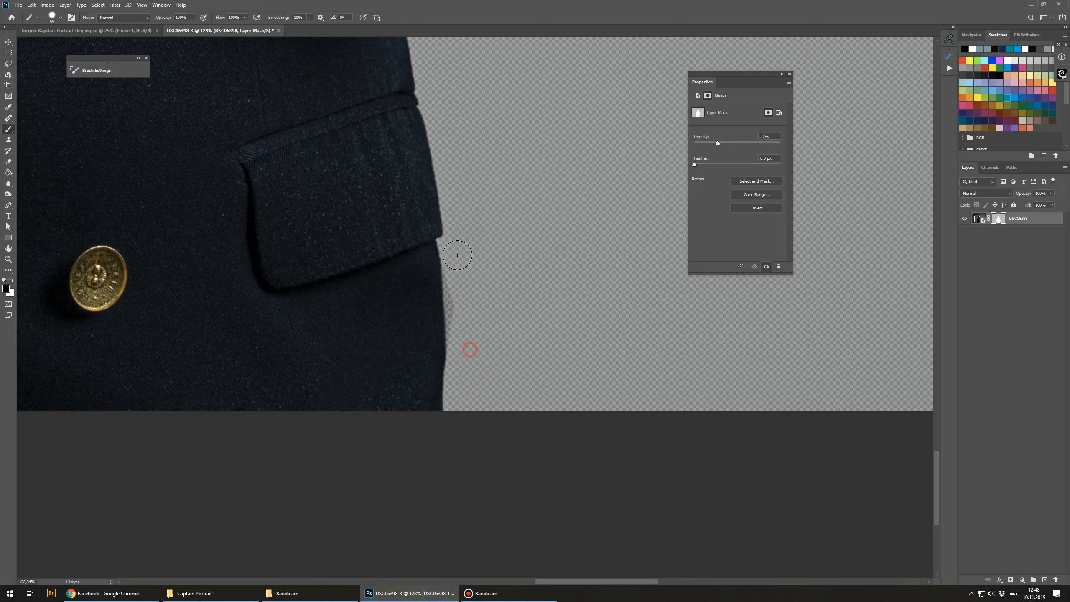
scroll(496, 321, down, 3)
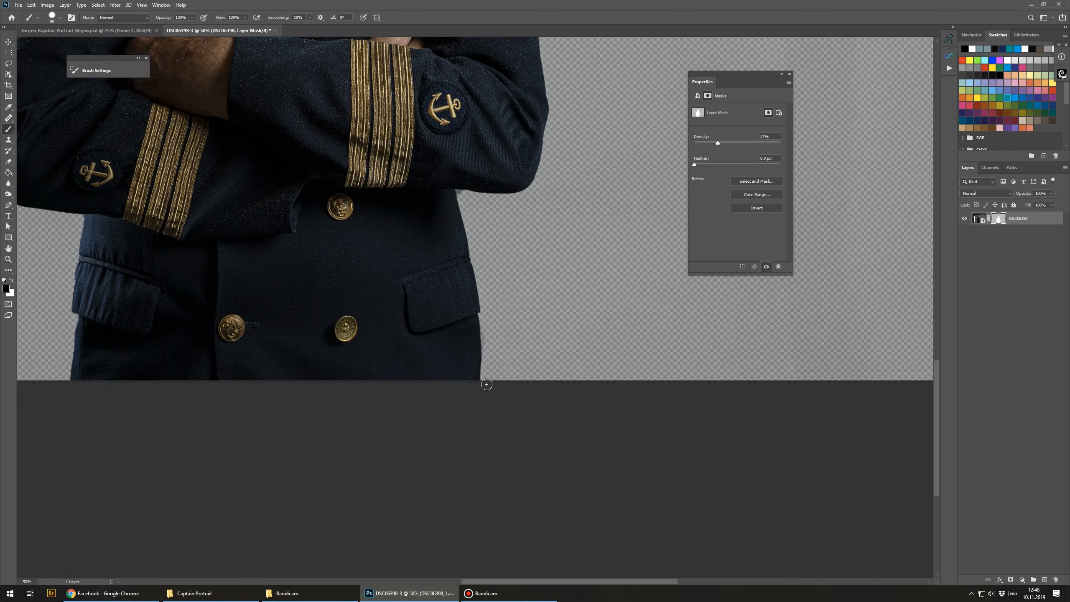
drag(487, 385, 576, 522)
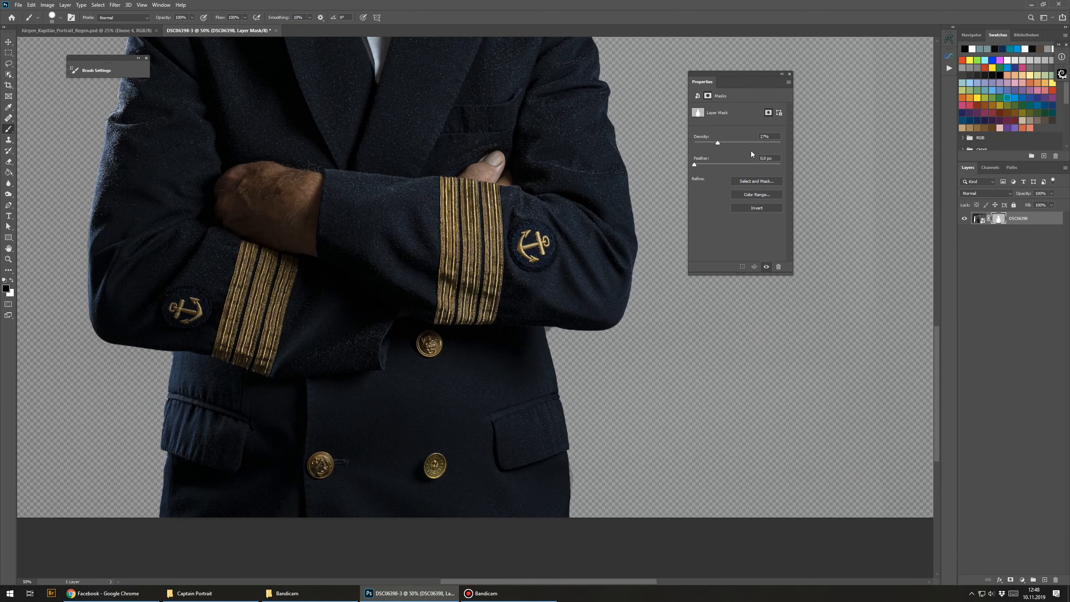
Step: Set the layer mask density to 100%
drag(731, 145, 850, 144)
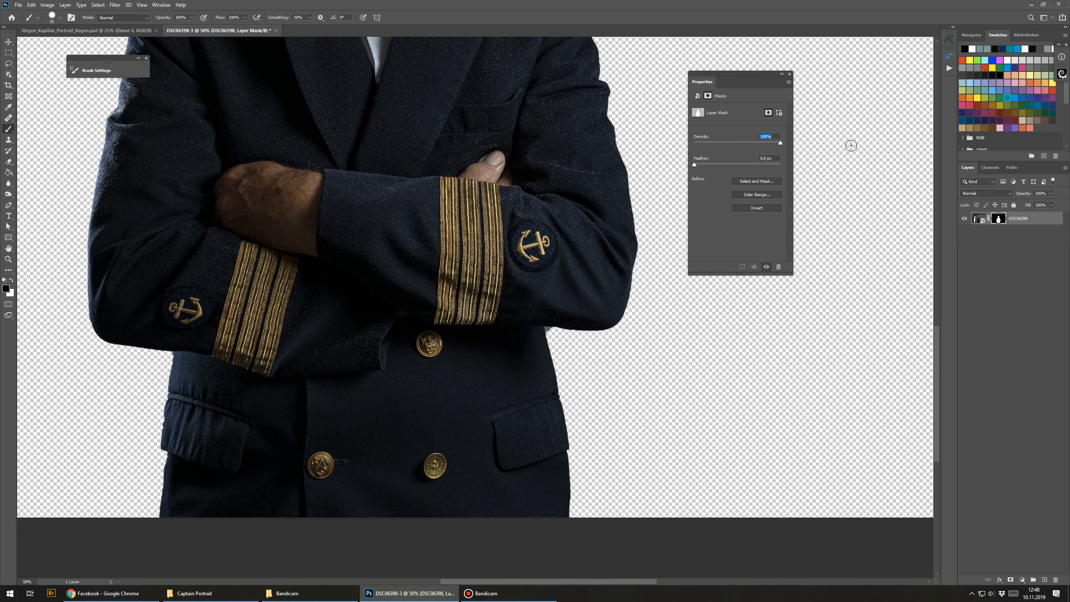
scroll(449, 250, down, 1)
scroll(449, 249, down, 1)
drag(451, 253, 454, 315)
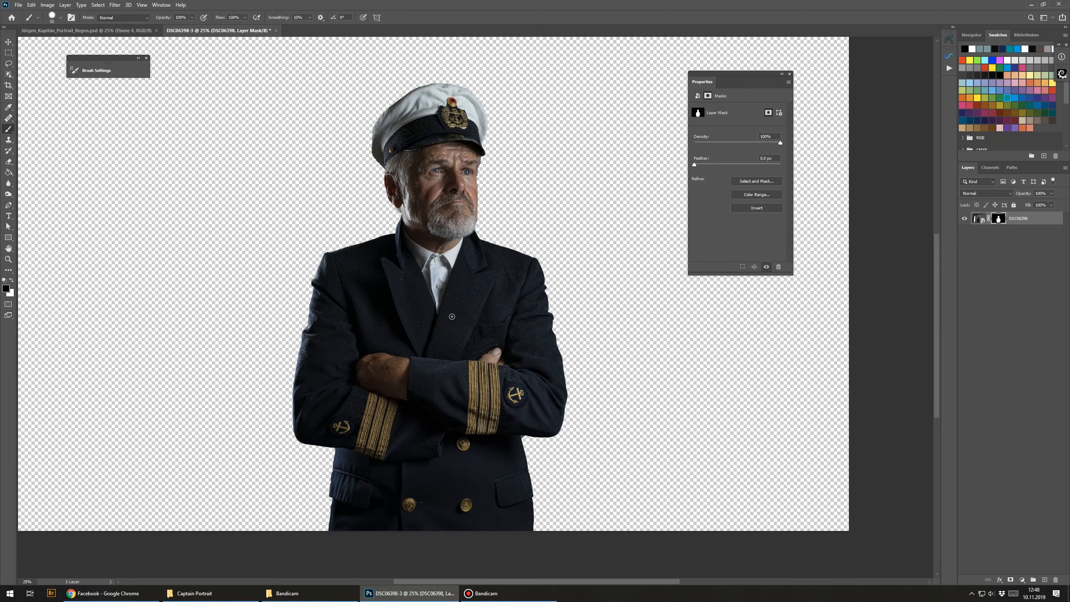
Step: Paint the mask along the cap's left edge and undo the last stroke
ctrl+click(408, 116)
drag(277, 194, 392, 246)
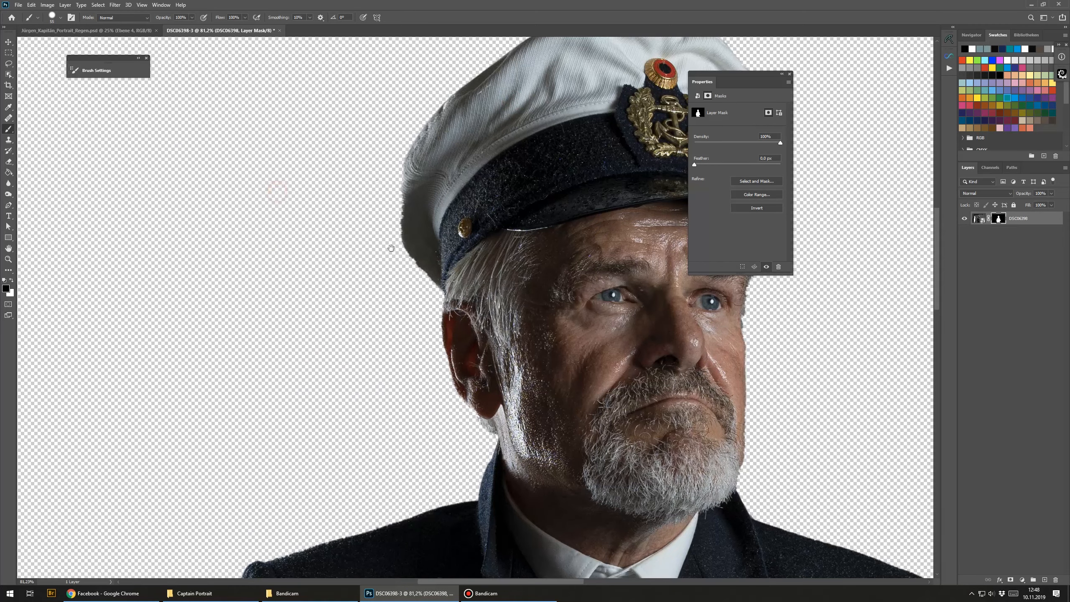
drag(447, 362, 412, 316)
drag(361, 385, 339, 506)
drag(387, 203, 409, 318)
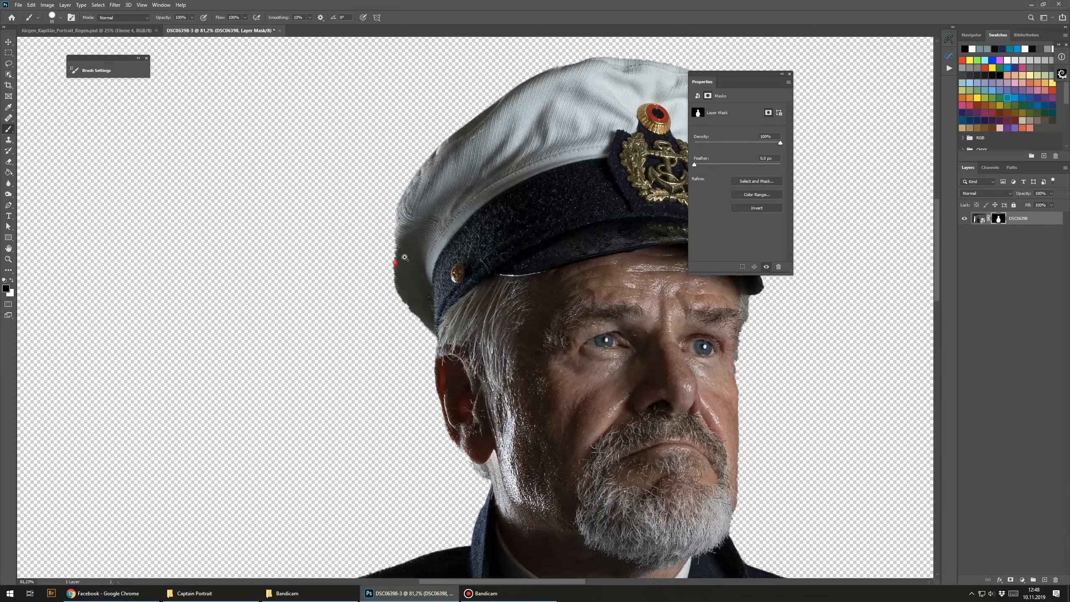
ctrl+click(403, 263)
alt+right_click(426, 338)
mouse_move(463, 373)
mouse_down()
mouse_move(408, 312)
mouse_move(408, 223)
mouse_move(411, 263)
mouse_move(409, 236)
mouse_up()
key(ctrl+z)
Step: Swap colours and clean up the mask along the cap side and the jacket under the arm
key(x)
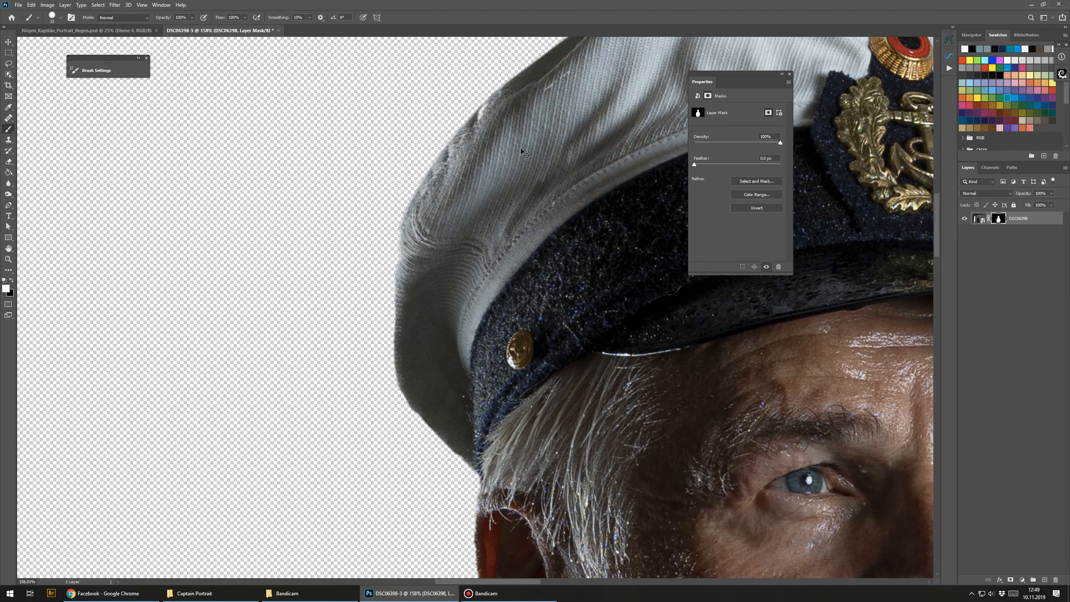
scroll(487, 100, down, 4)
drag(547, 192, 413, 219)
drag(480, 489, 484, 272)
drag(519, 332, 550, 307)
drag(511, 359, 524, 341)
drag(531, 385, 517, 389)
click(496, 384)
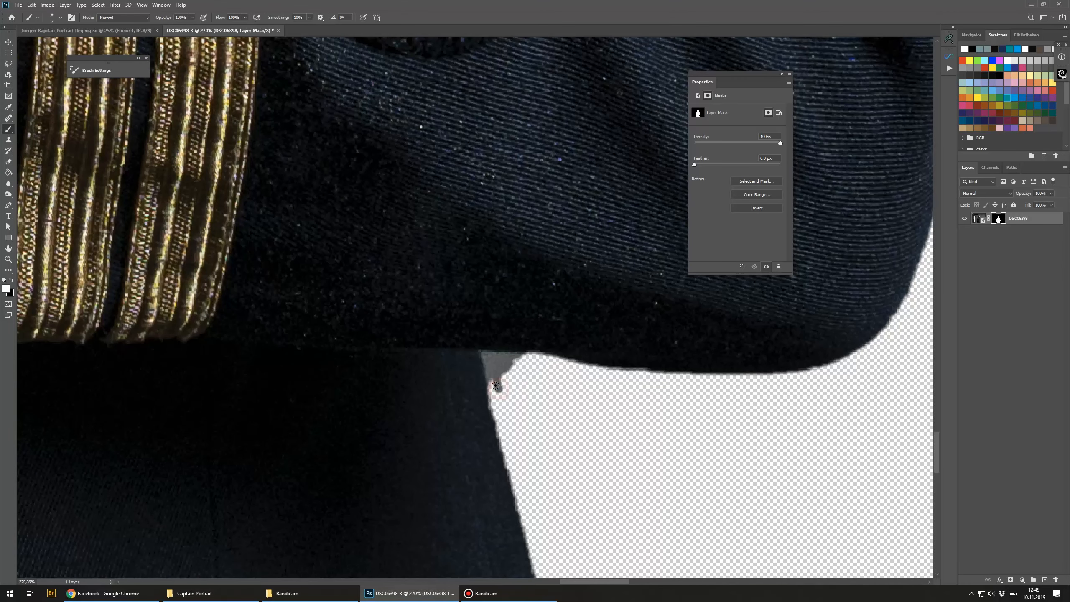
Step: Clean up the mask in the gap between the forearm and the jacket body
key(x)
click(497, 388)
mouse_move(492, 387)
mouse_down()
mouse_move(483, 361)
mouse_move(529, 356)
mouse_move(499, 369)
mouse_up()
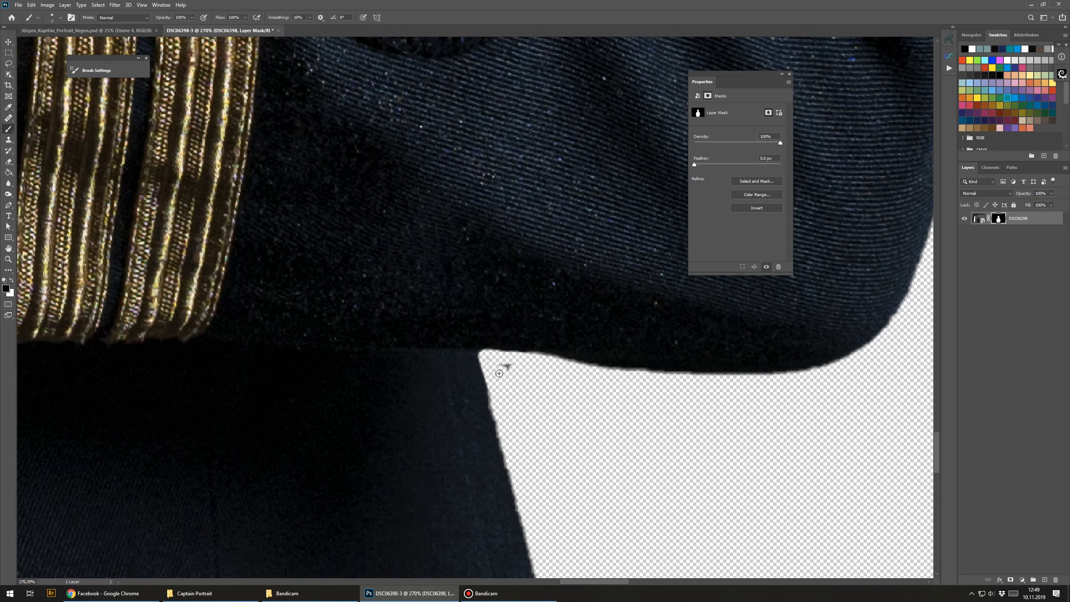
key(x)
drag(477, 388, 503, 451)
alt+click(512, 431)
alt+click(513, 431)
alt+click(513, 430)
alt+click(513, 430)
alt+click(513, 430)
alt+click(513, 431)
drag(404, 399, 446, 303)
Step: Select the Paint Bucket tool, pick a dark blue swatch as foreground colour, and try filling the canvas
scroll(415, 320, down, 4)
scroll(437, 329, up, 2)
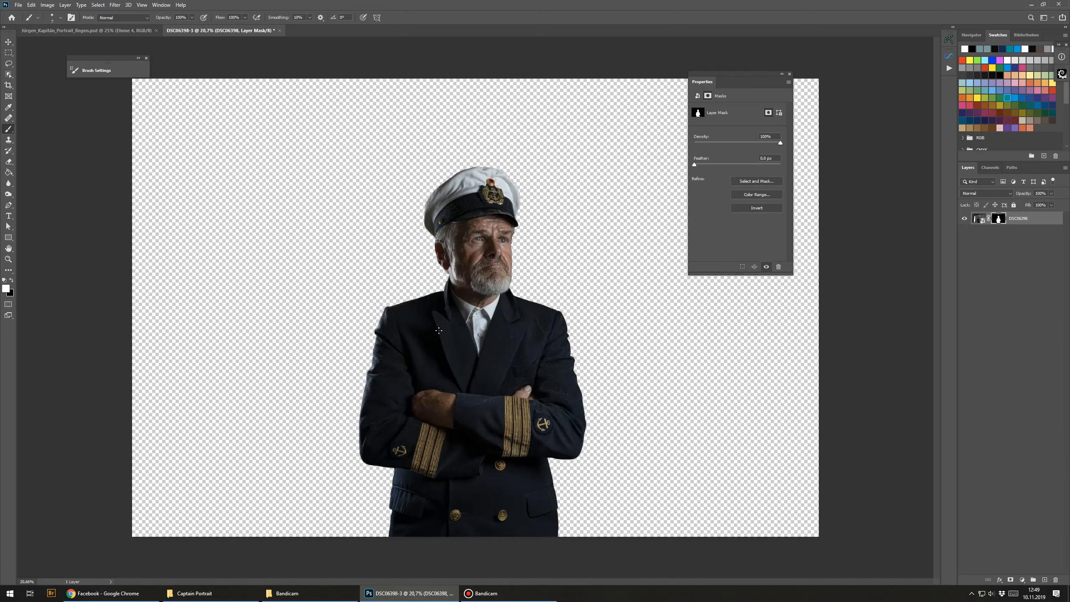
scroll(436, 331, down, 3)
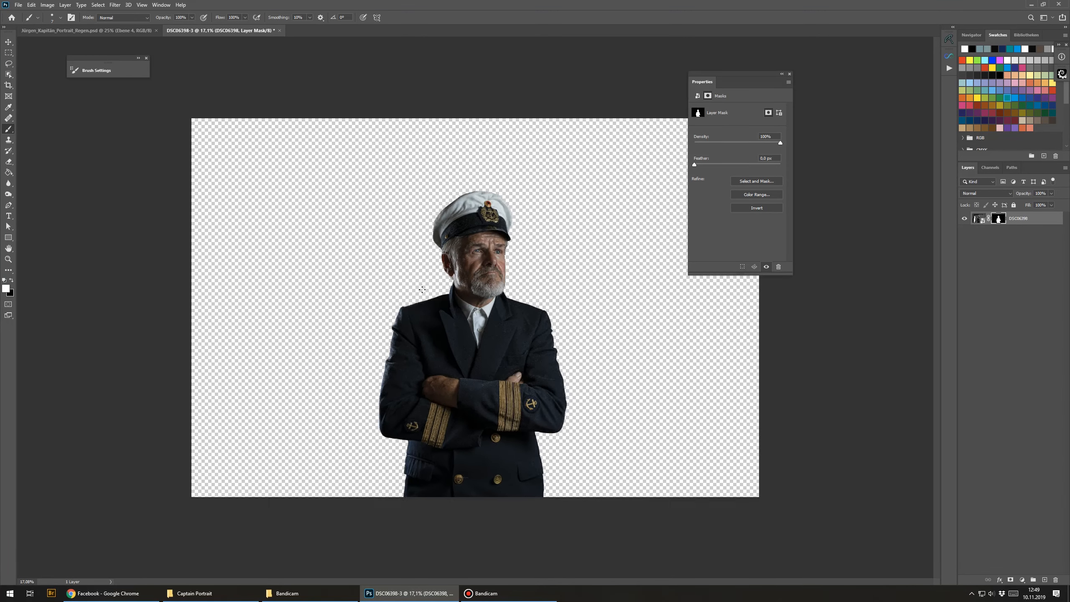
drag(734, 86, 780, 81)
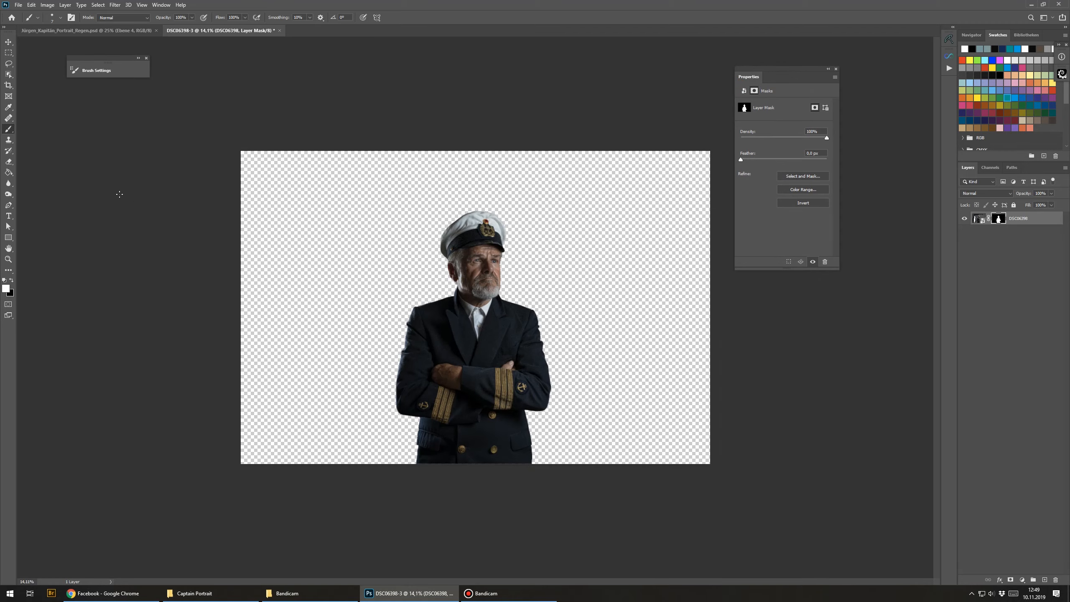
click(9, 171)
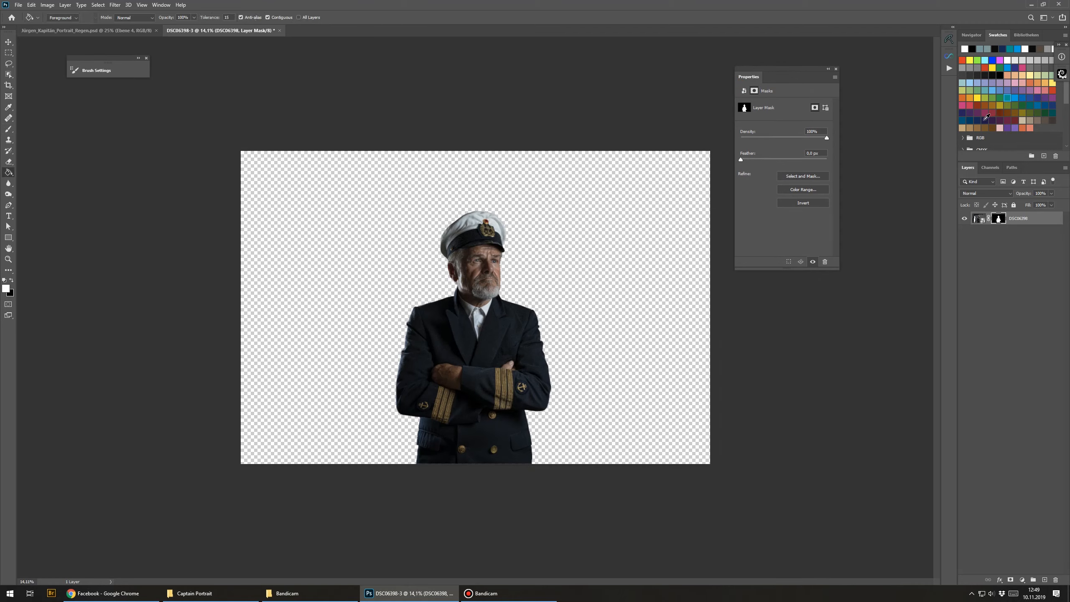
click(986, 121)
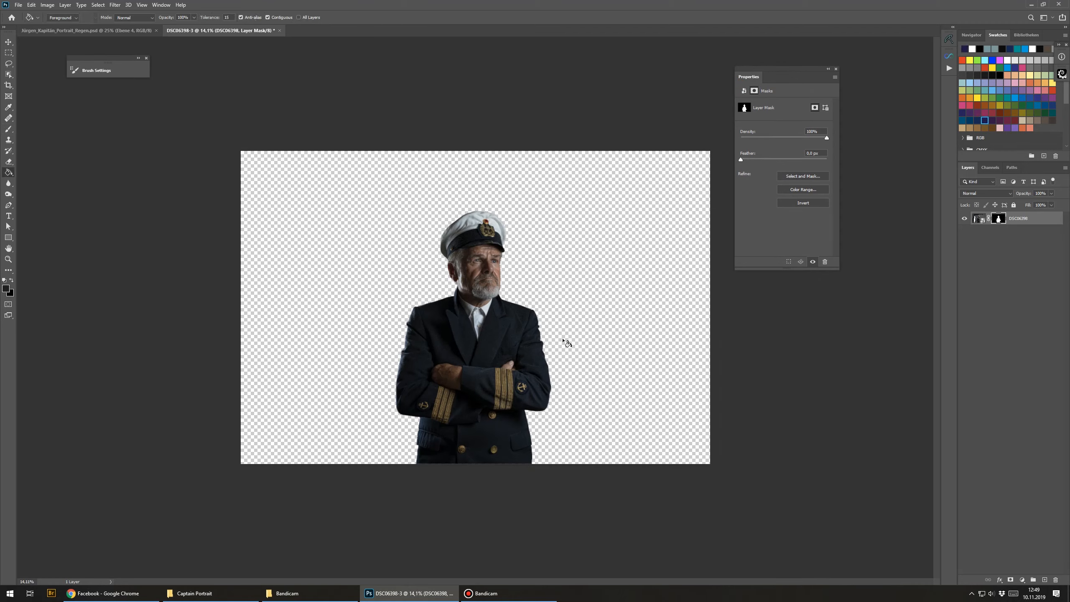
click(348, 274)
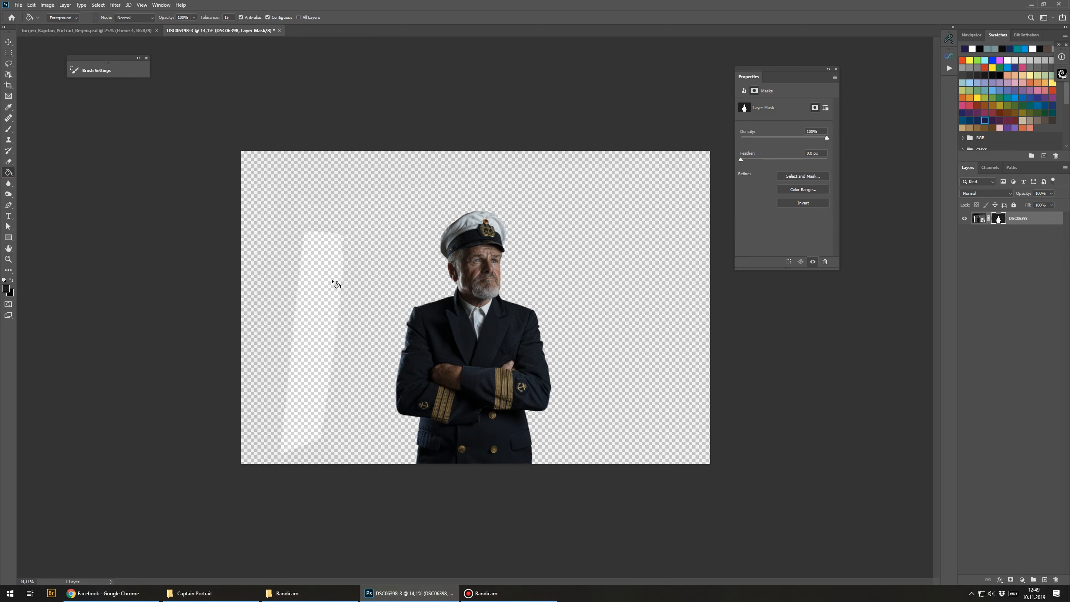
Step: Create a new empty layer and move it below the captain layer
click(1045, 580)
drag(1016, 221, 1005, 245)
click(1013, 261)
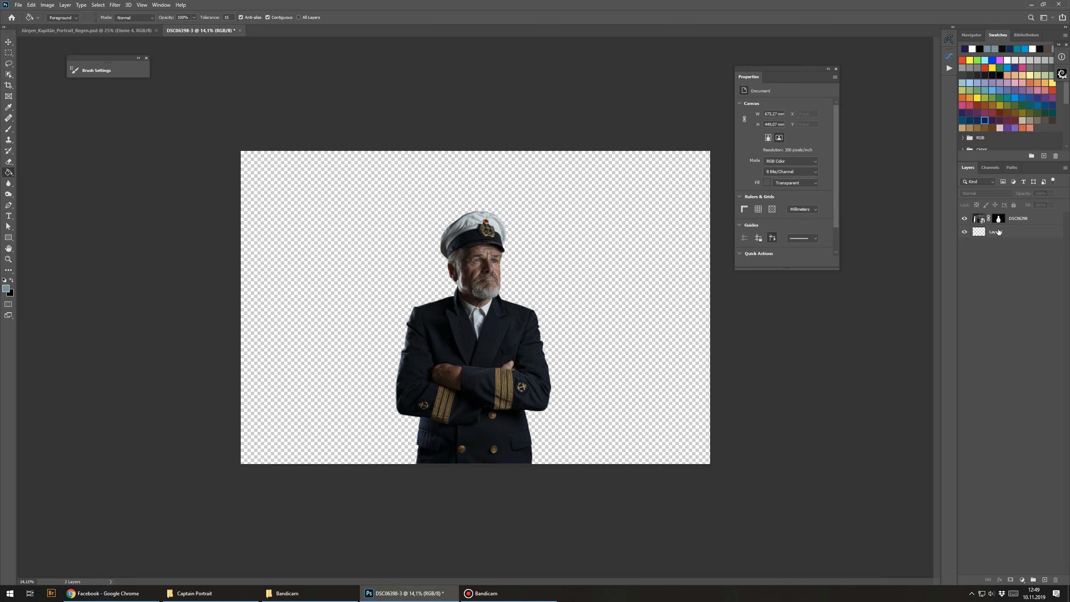
Step: Rename the masked portrait layer to Captain
double_click(1019, 218)
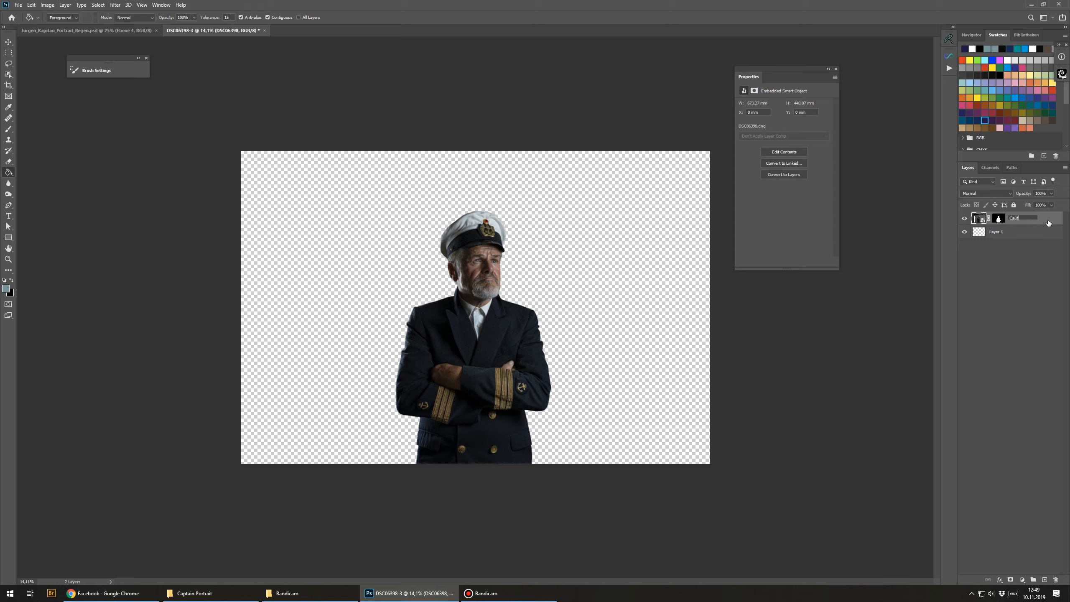
text(Captain)
key(Return)
Step: Rename the empty layer below to BG and fill it with the dark blue foreground colour
double_click(994, 232)
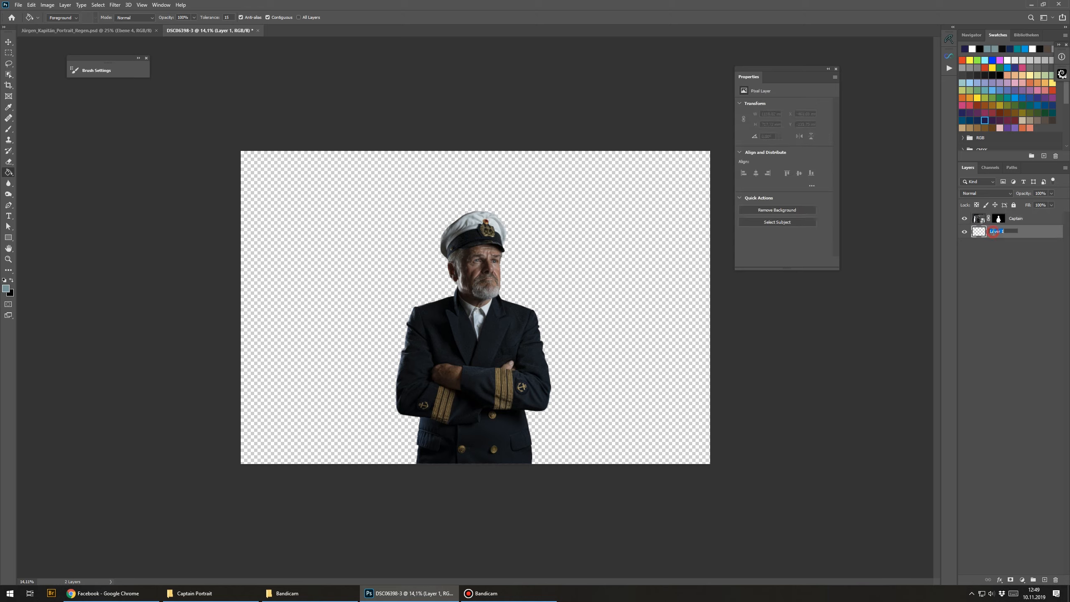
key(Return)
click(358, 279)
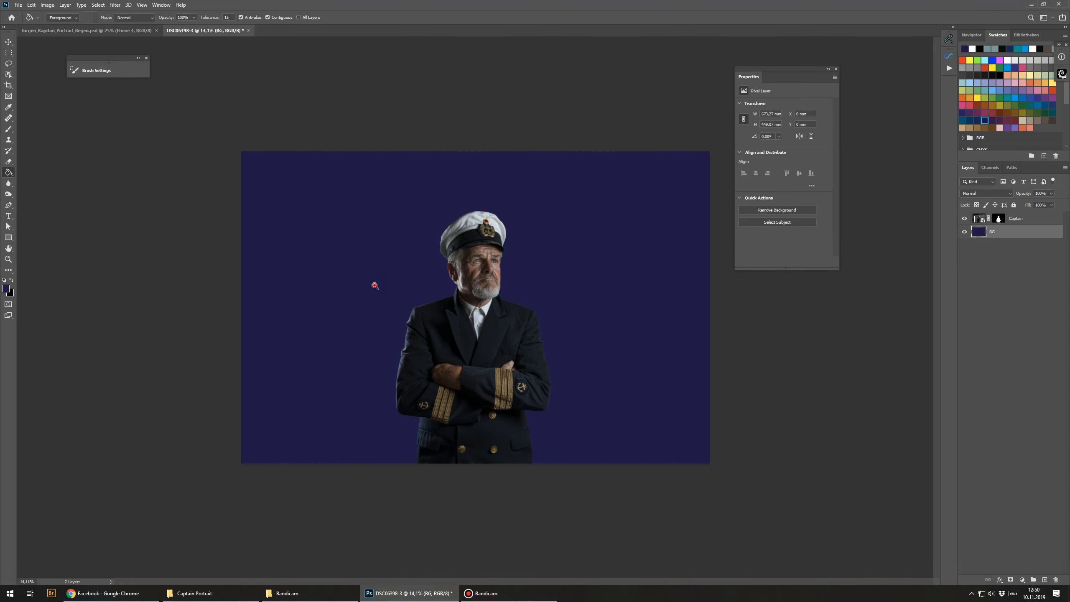
Step: Open Hue/Saturation for the BG layer and shift its hue to -20
scroll(375, 286, up, 2)
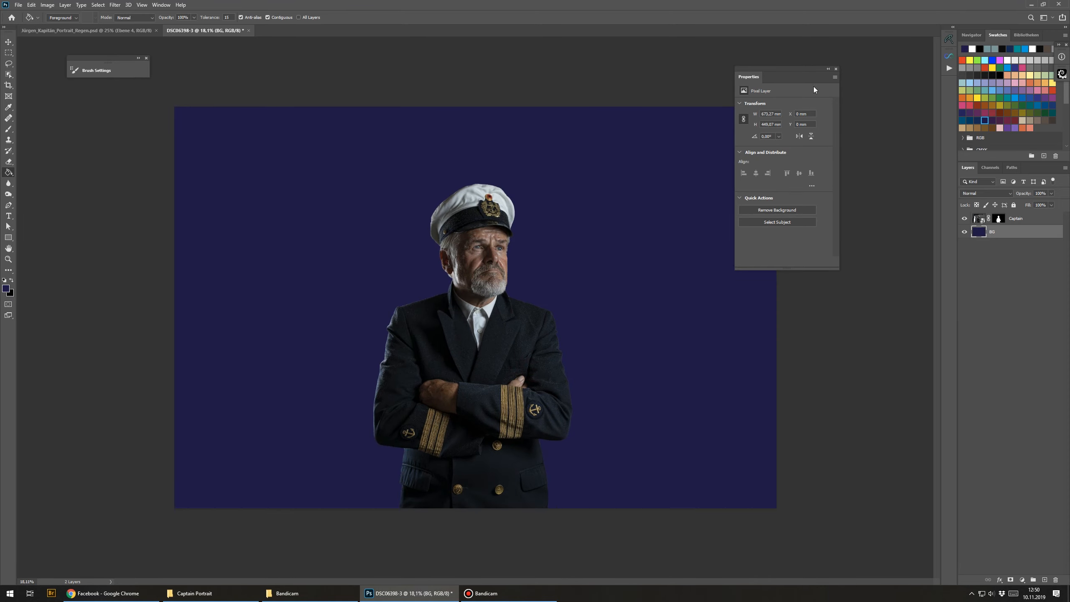
drag(815, 79, 854, 79)
scroll(524, 356, down, 1)
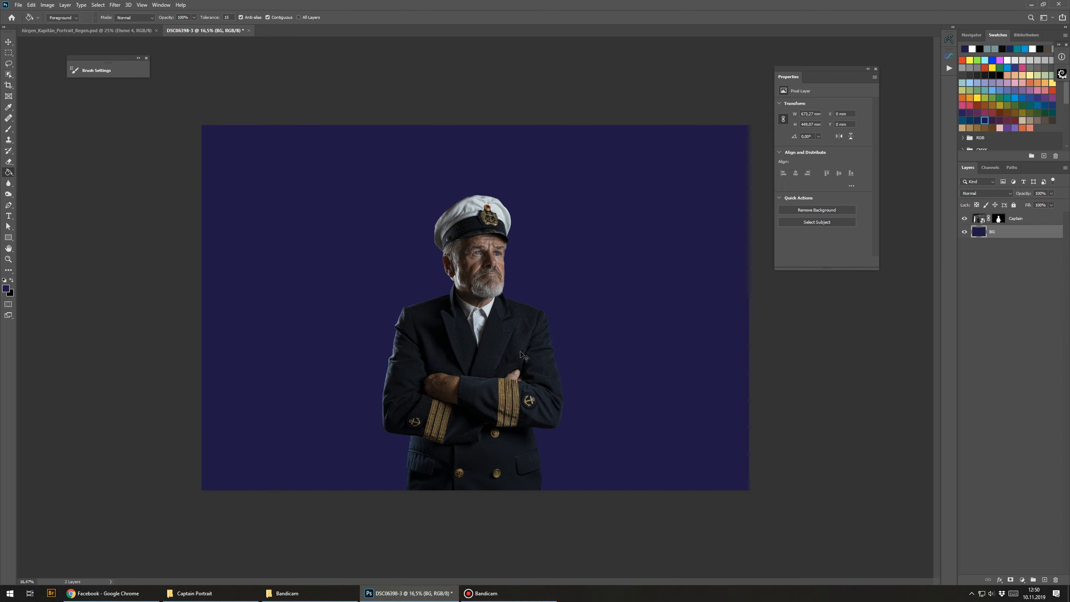
key(ctrl+u)
drag(800, 214, 760, 224)
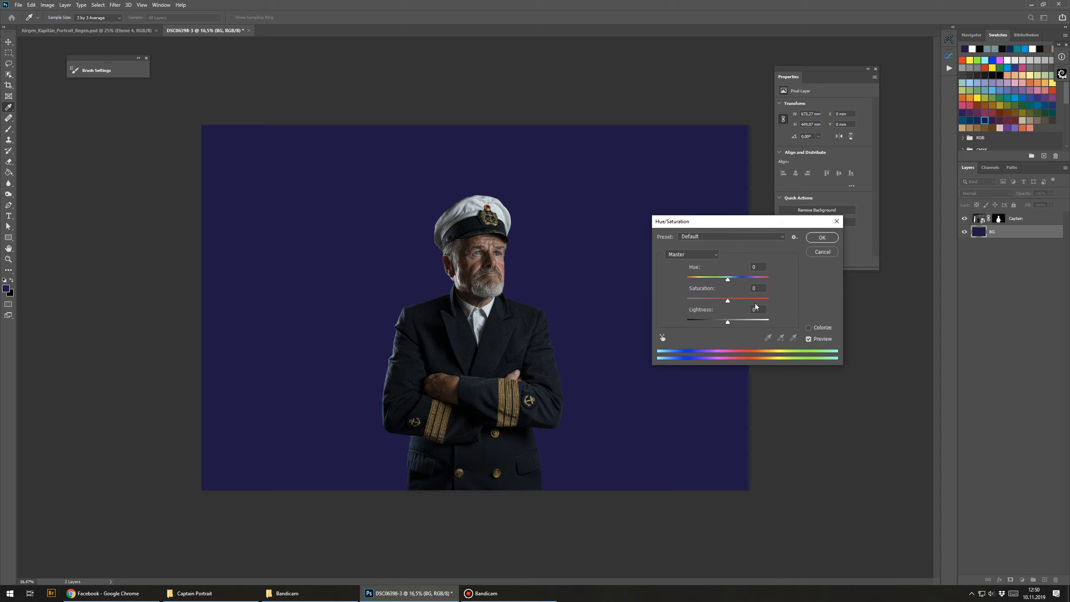
drag(730, 280, 734, 280)
mouse_move(734, 280)
mouse_down()
mouse_move(744, 280)
mouse_move(721, 280)
mouse_up()
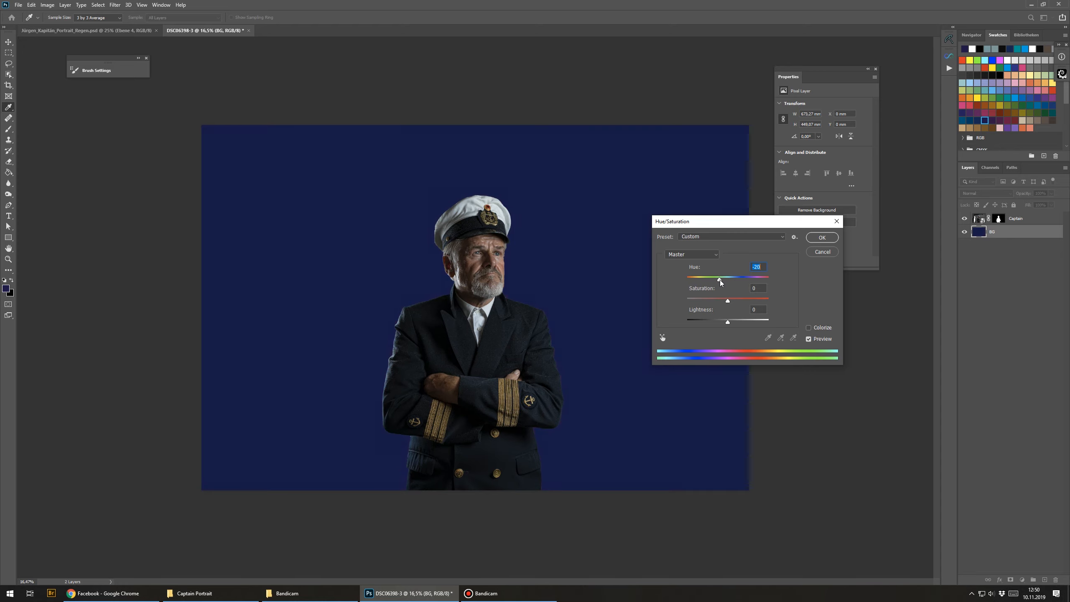
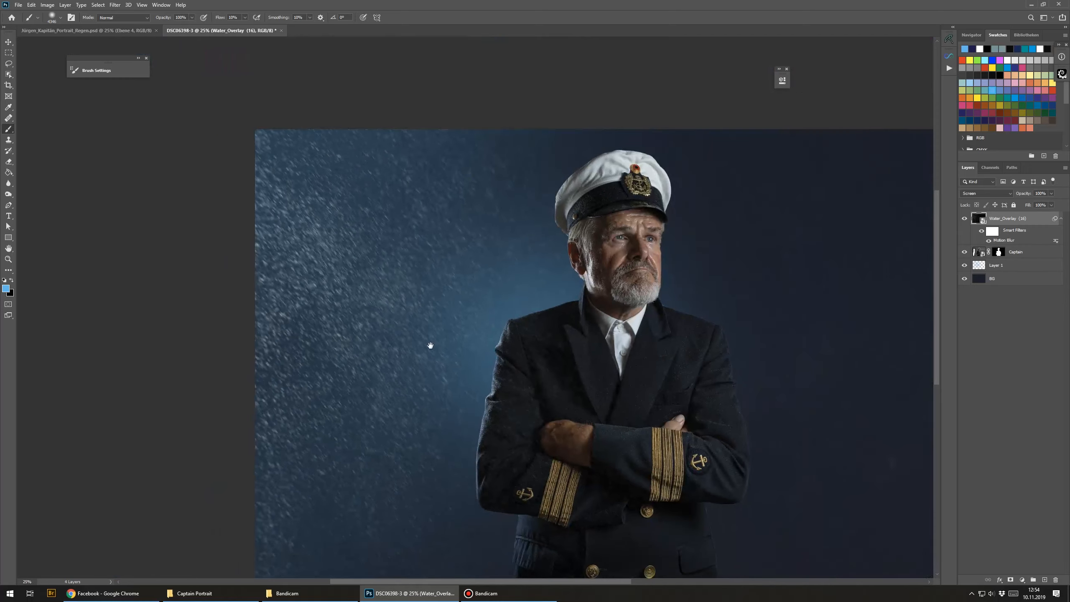
Step: Place the Water_Overlay (18) image from the Captain Portrait folder into the composite as a new layer
click(256, 593)
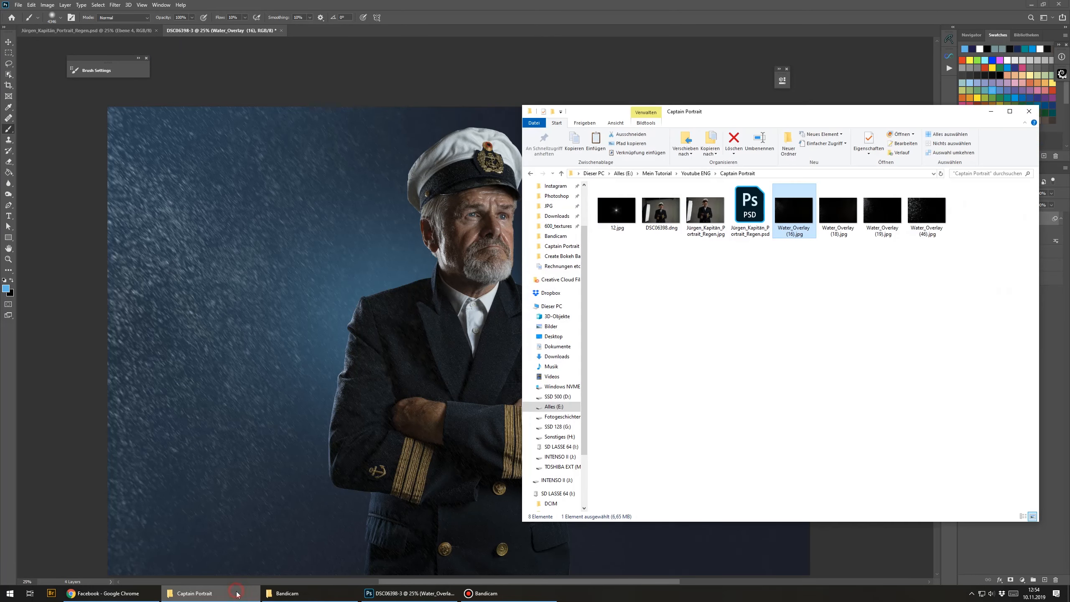
click(768, 331)
drag(845, 207, 648, 322)
double_click(638, 318)
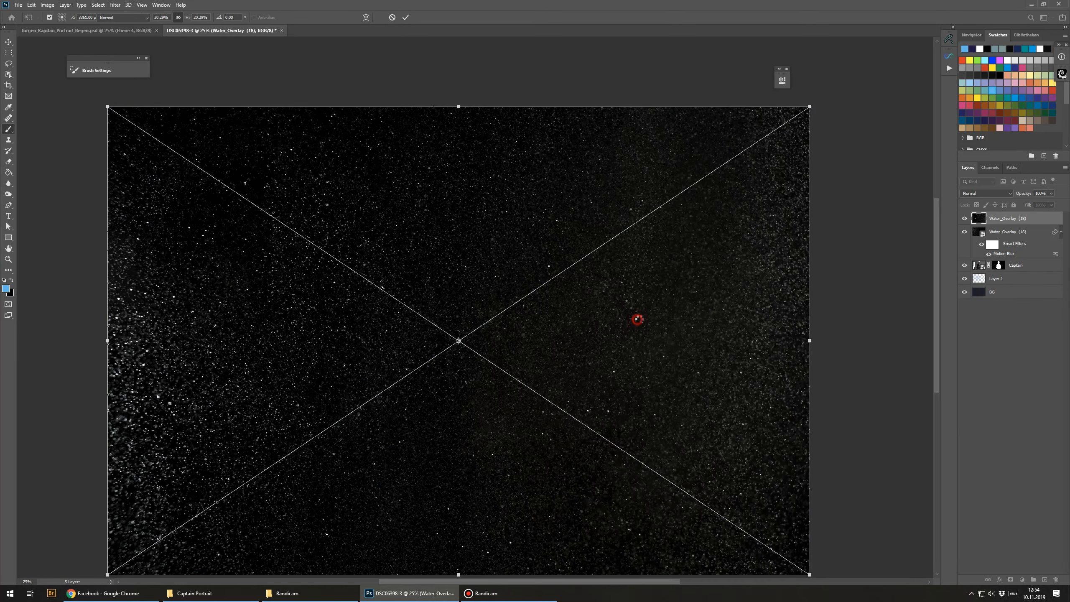
Step: Set the new water overlay layer's blend mode to Screen
click(980, 193)
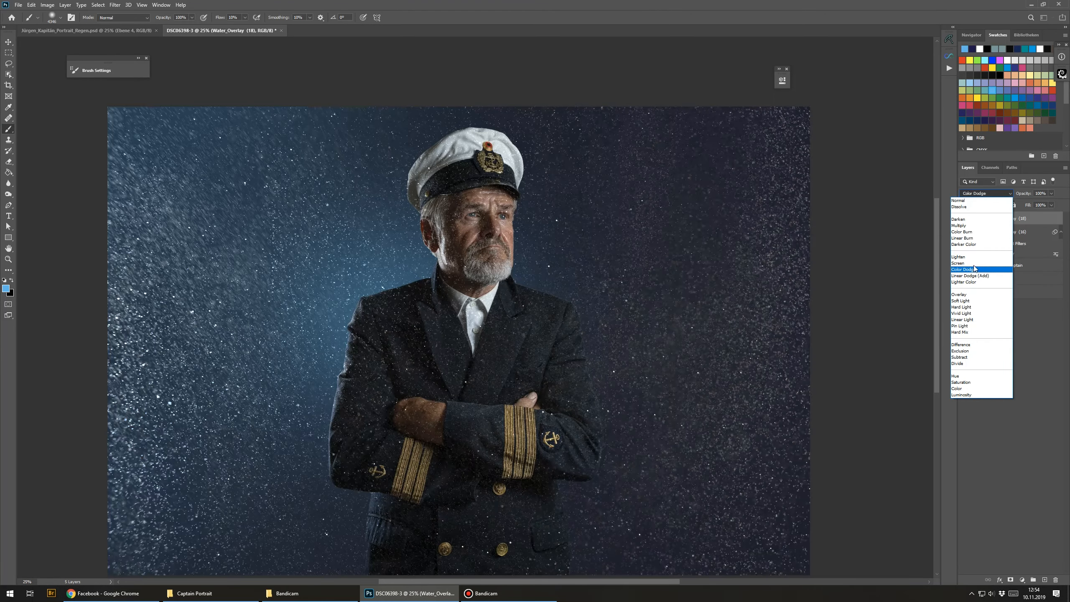
click(982, 263)
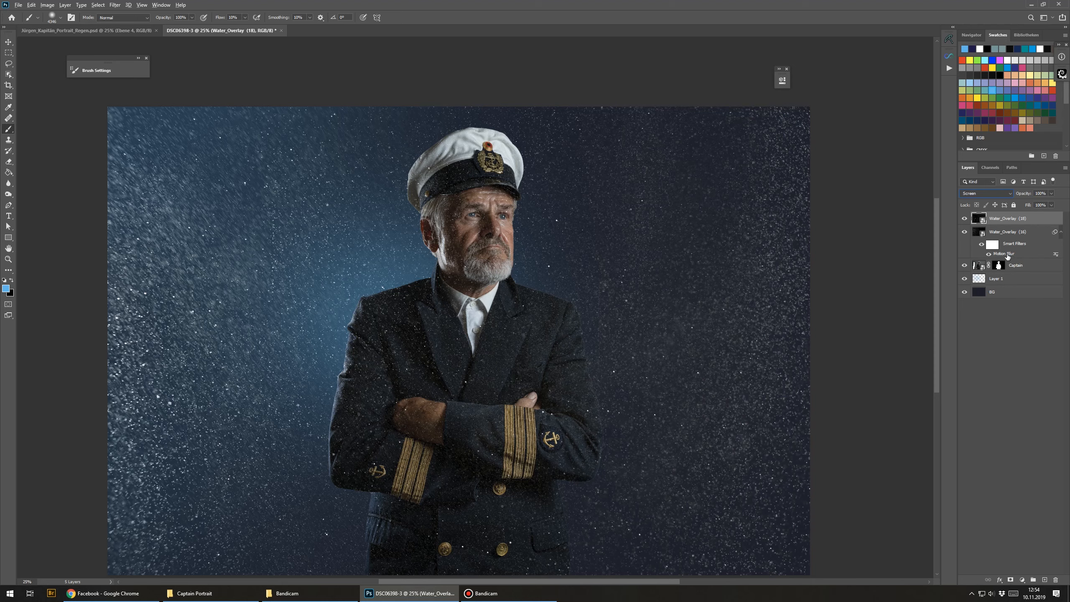
Step: Copy the Motion Blur smart filter from the lower water overlay onto the new top overlay layer
drag(1010, 255, 1019, 224)
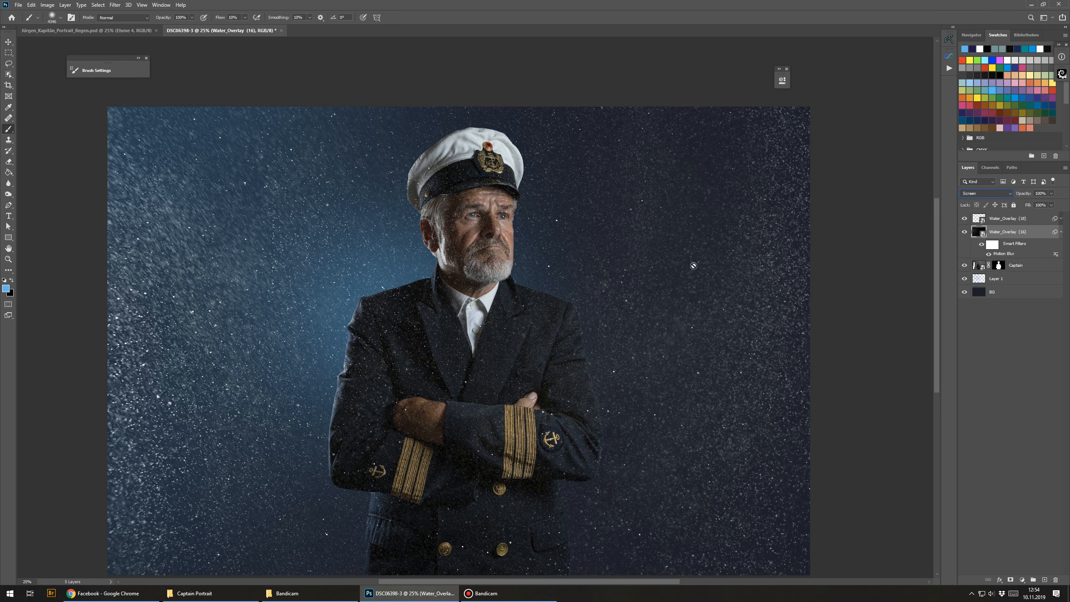
mouse_move(597, 372)
mouse_down()
mouse_move(622, 349)
mouse_move(607, 354)
mouse_up()
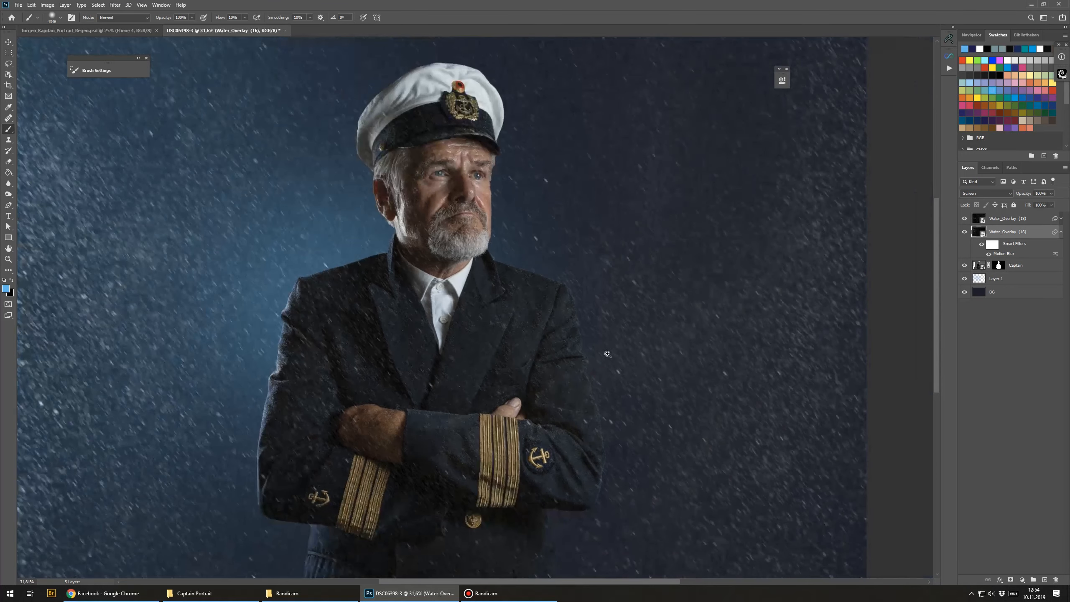
click(1062, 218)
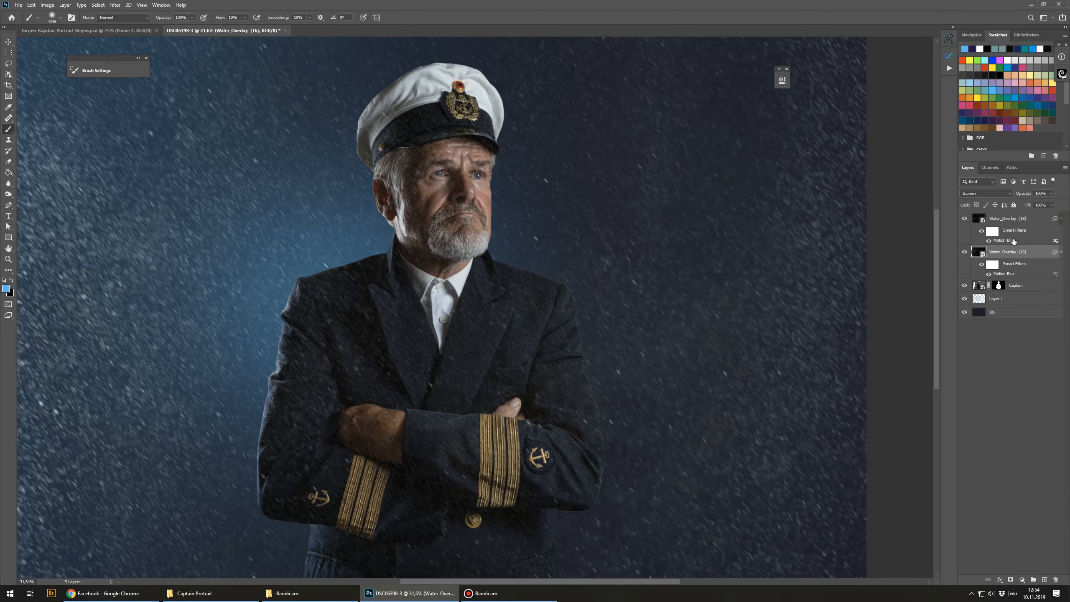
Step: Edit the top overlay's Motion Blur, reducing its distance to about 27 pixels
double_click(1007, 240)
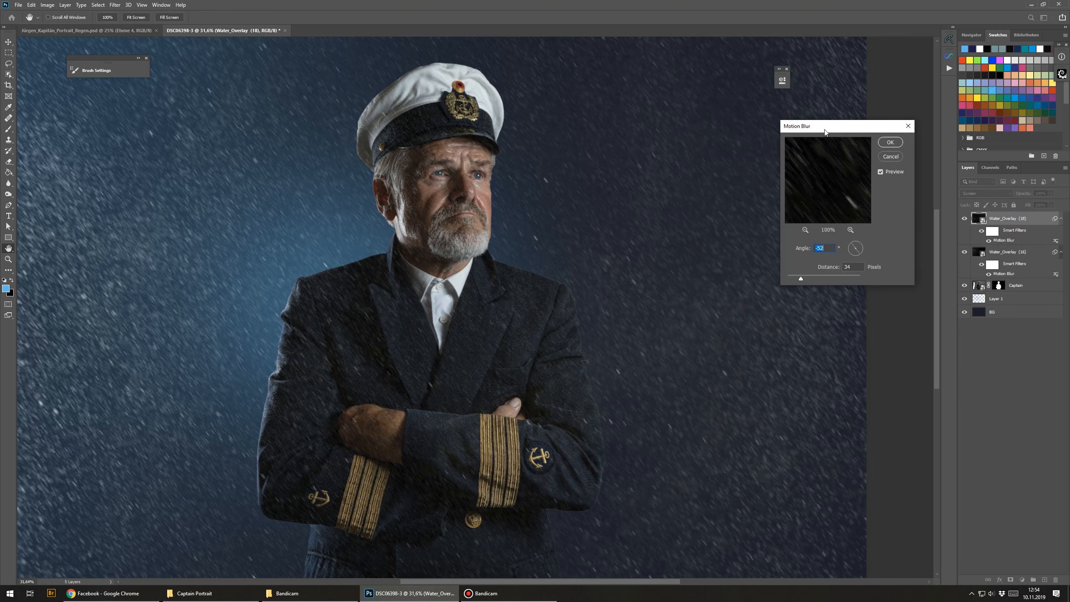
drag(827, 126, 851, 149)
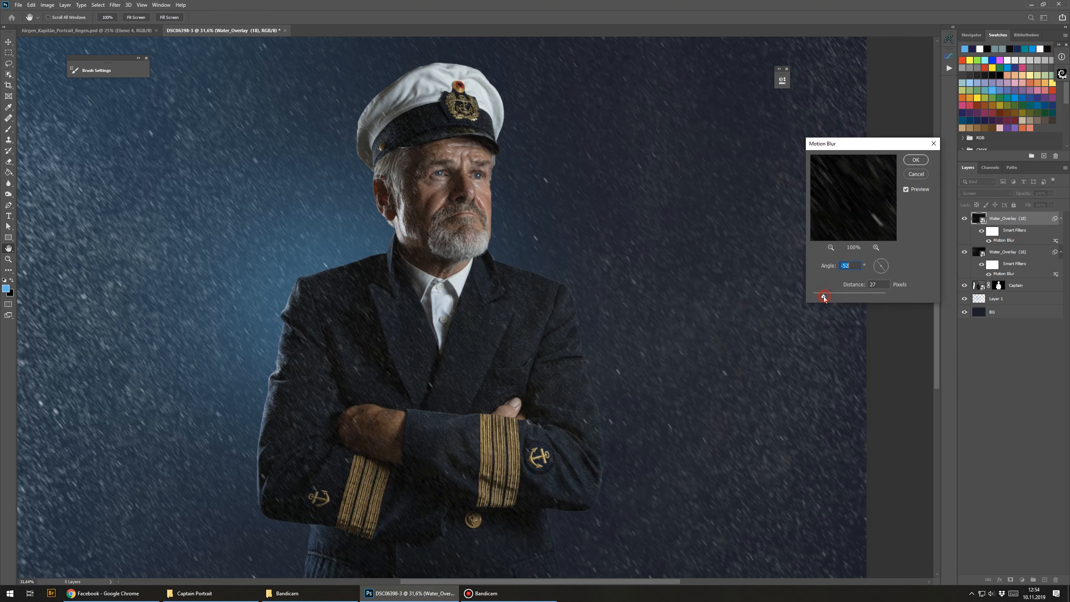
drag(831, 296, 834, 296)
click(916, 160)
Step: Create a new layer directly above the Captain layer and name it Splashes
scroll(458, 278, down, 3)
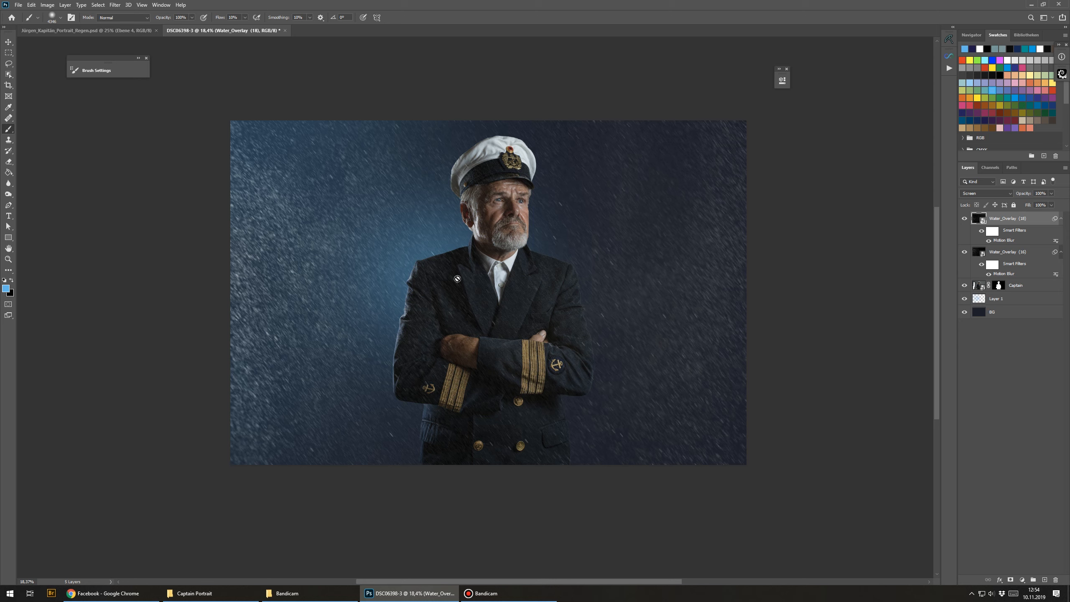
click(1016, 286)
click(1045, 580)
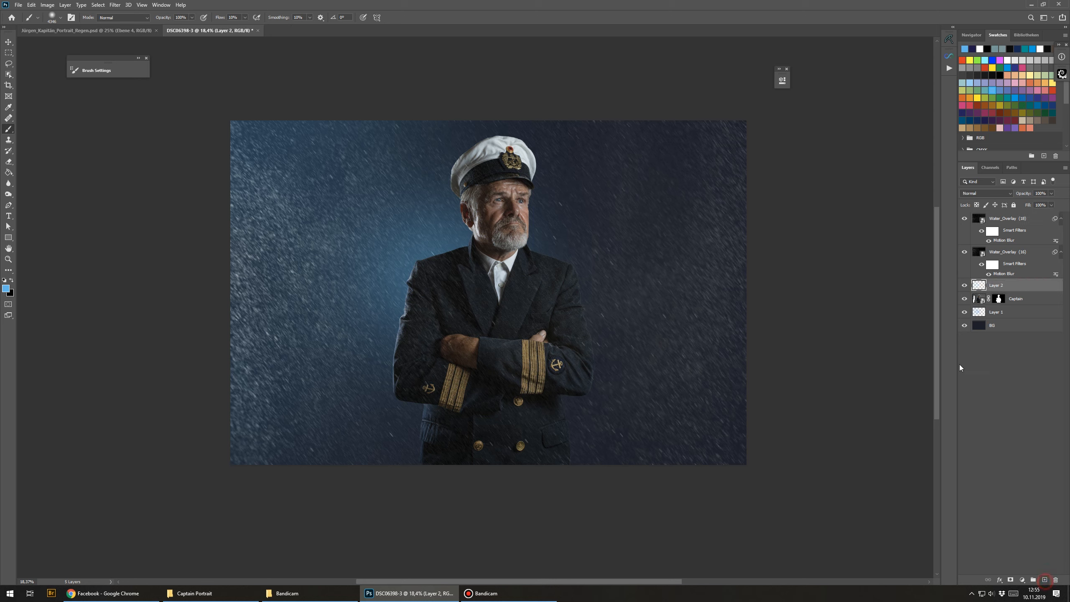
double_click(997, 285)
text(Splashes)
key(Return)
Step: Choose the rain splash brush from the brush presets
right_click(367, 265)
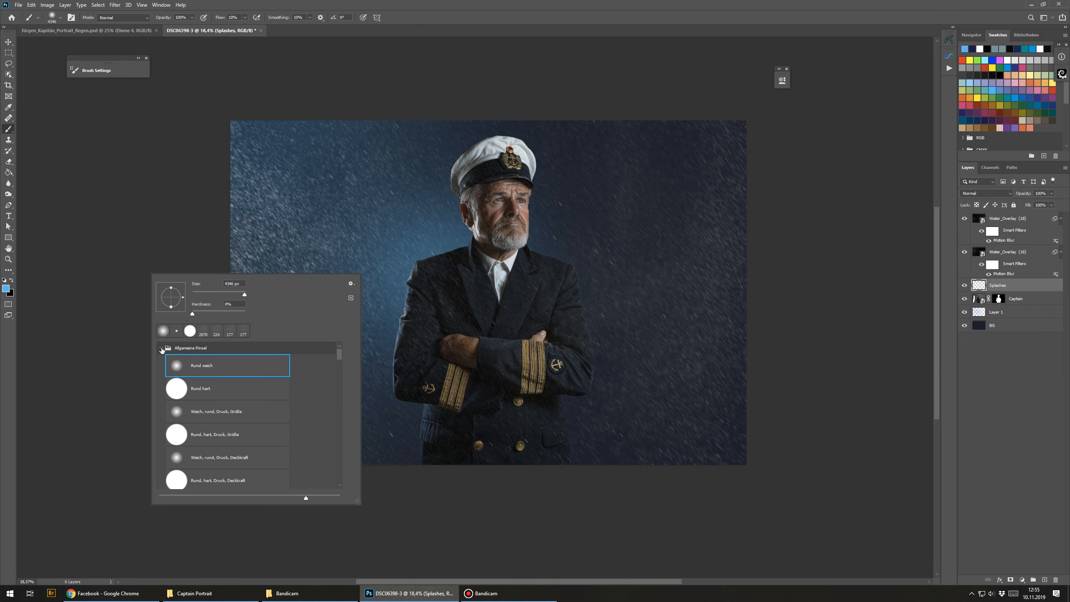
click(162, 348)
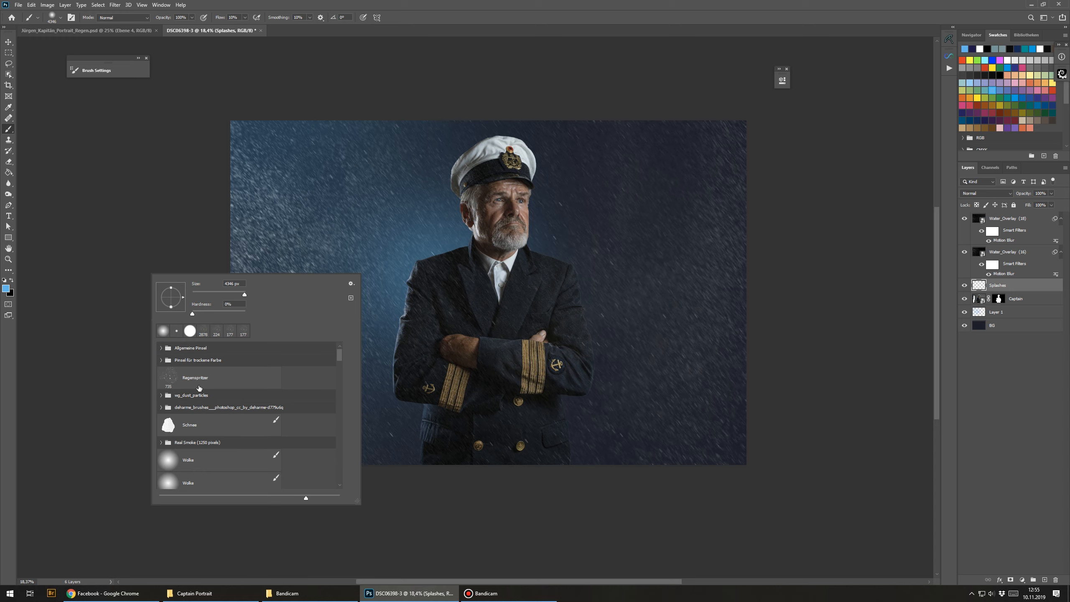
click(200, 381)
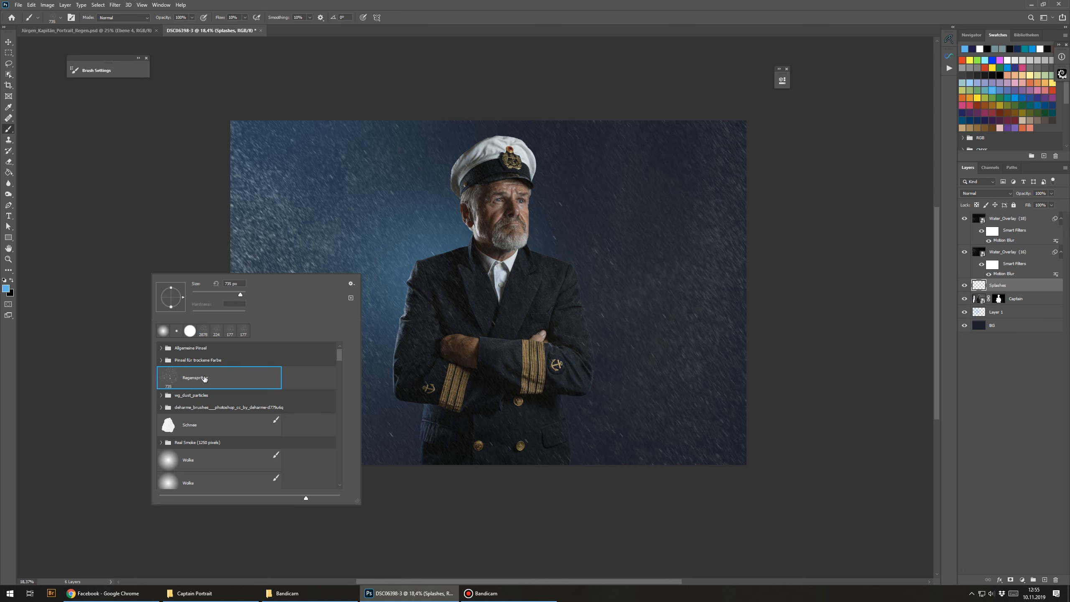
Step: Open Brush Settings and set the brush tip spacing to 30%
key(F5)
mouse_move(356, 67)
mouse_down()
mouse_move(617, 119)
mouse_move(776, 119)
mouse_move(779, 94)
mouse_up()
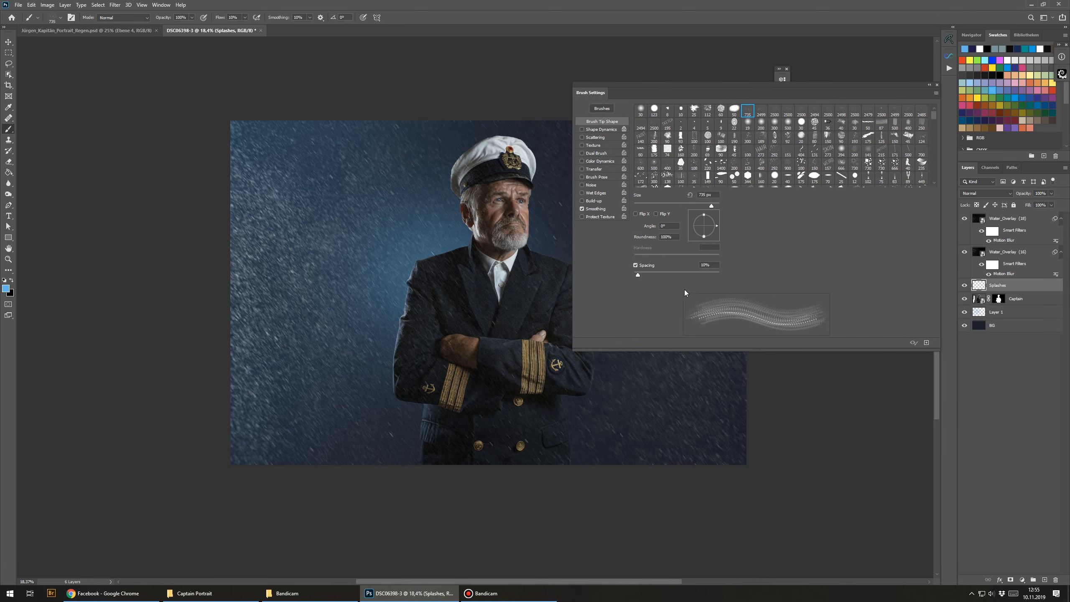
drag(637, 276, 649, 276)
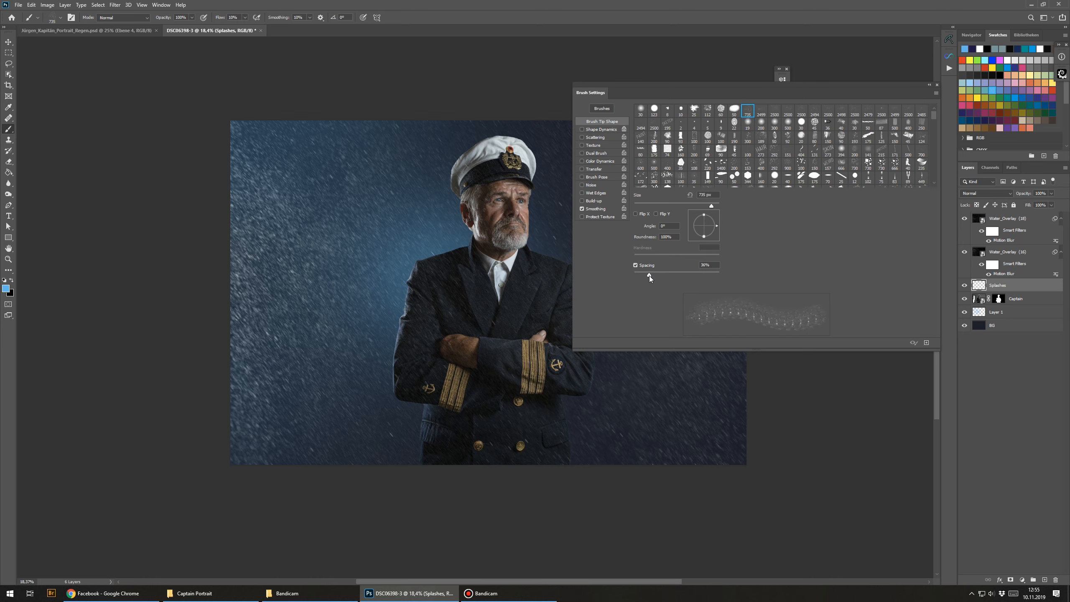
Step: Enable Shape Dynamics for the brush and increase its roundness jitter
click(598, 130)
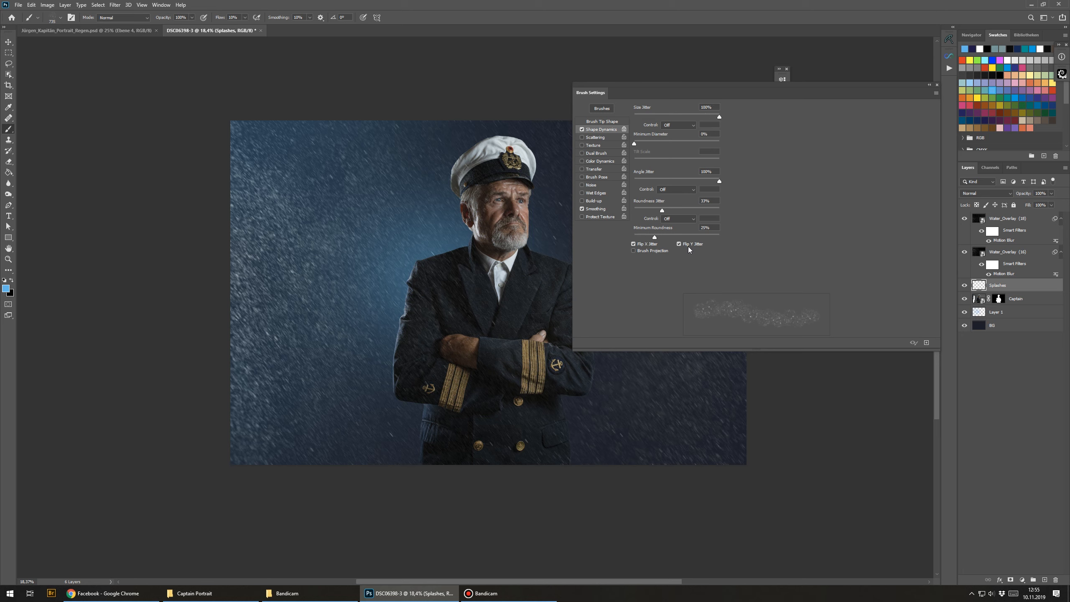
drag(662, 210, 681, 213)
click(582, 145)
click(582, 145)
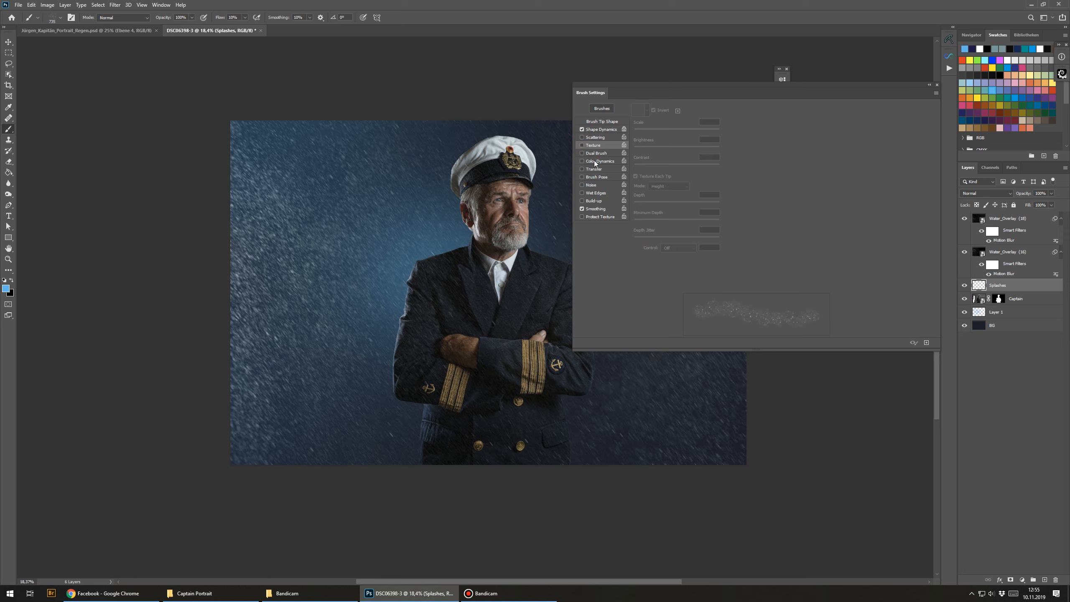
Step: Enable Transfer and Scattering for the brush and collapse the Brush Settings panel
click(600, 169)
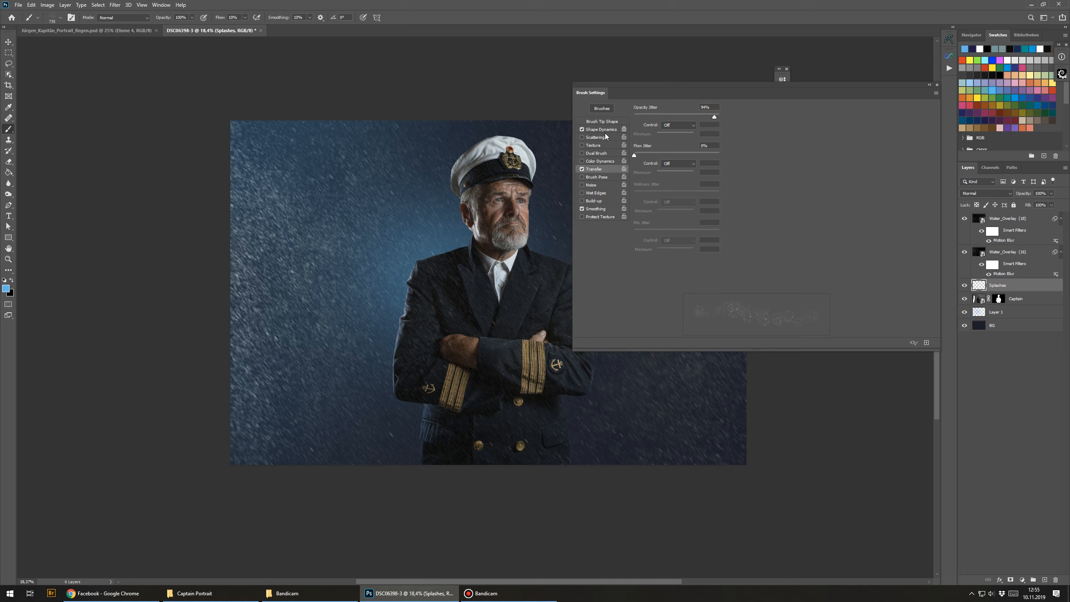
click(594, 138)
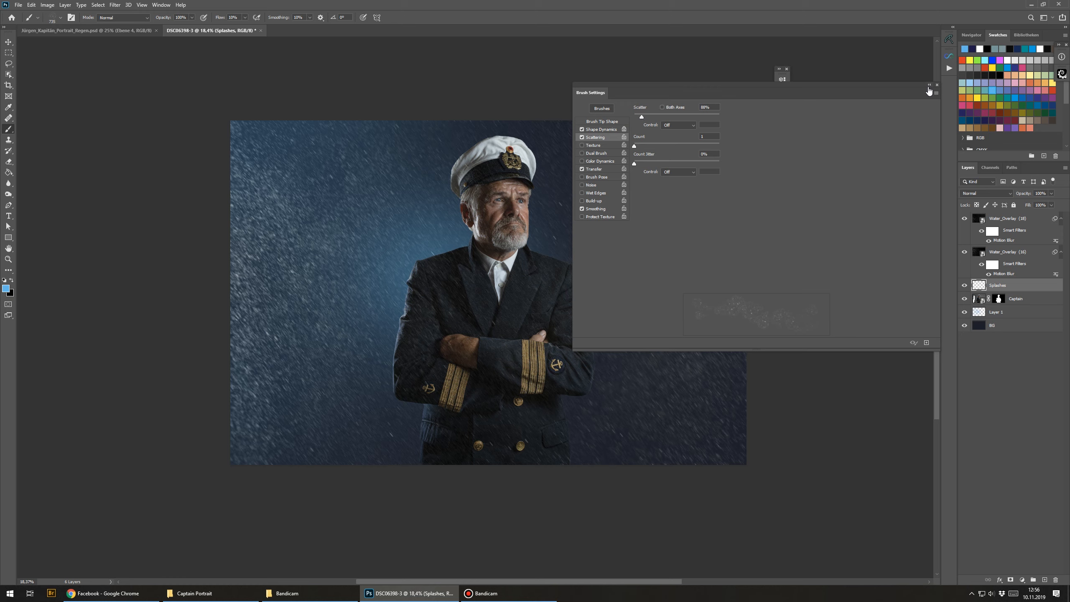
click(929, 86)
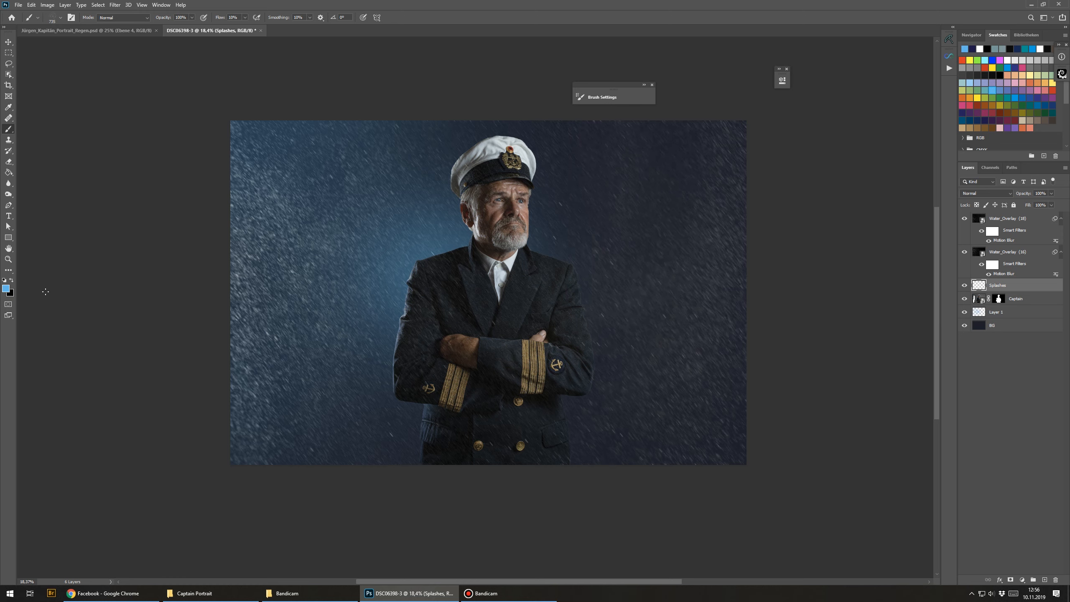
Step: Set the foreground colour to white
click(8, 291)
click(790, 144)
click(737, 106)
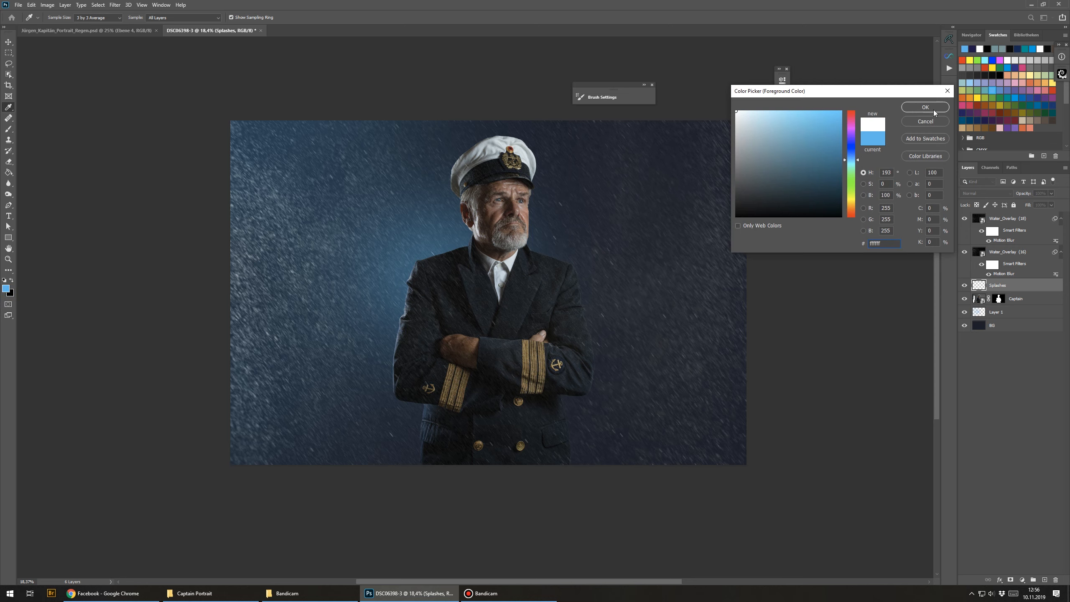
click(933, 109)
Step: Set the brush flow to 100% and paint white splashes along the captain's left shoulder and crossed arms on the Splashes layer
scroll(398, 370, up, 3)
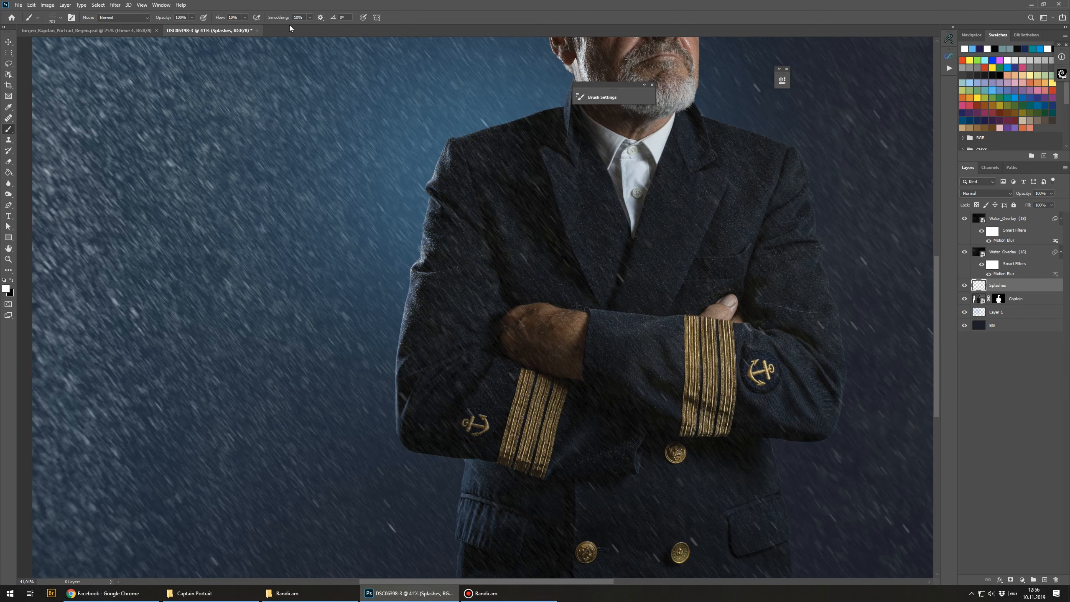
drag(220, 17, 262, 19)
drag(410, 353, 372, 366)
drag(401, 428, 395, 407)
drag(411, 336, 401, 389)
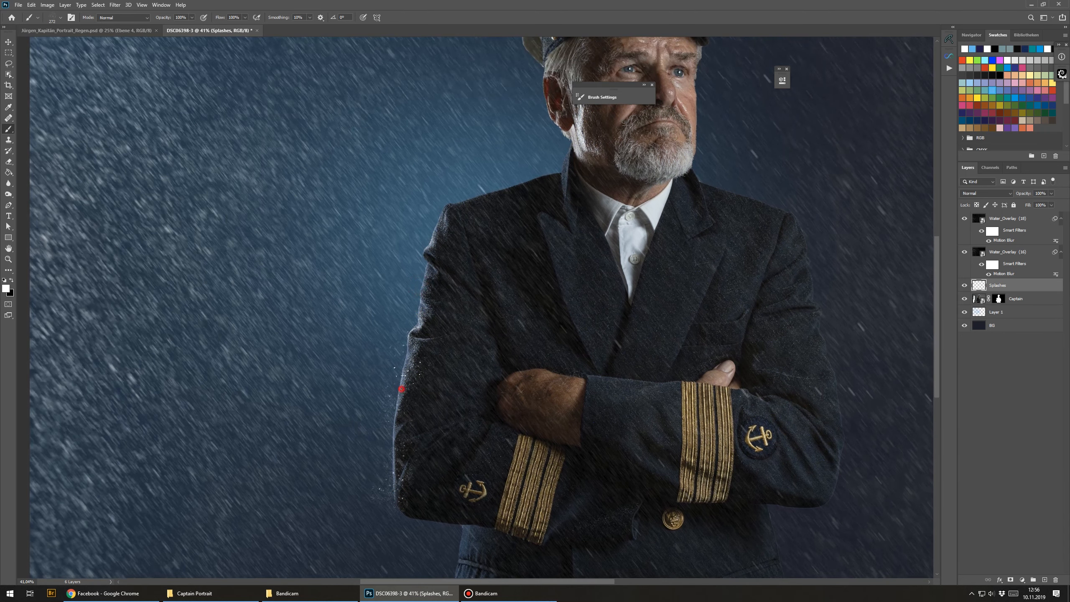
drag(425, 334, 436, 273)
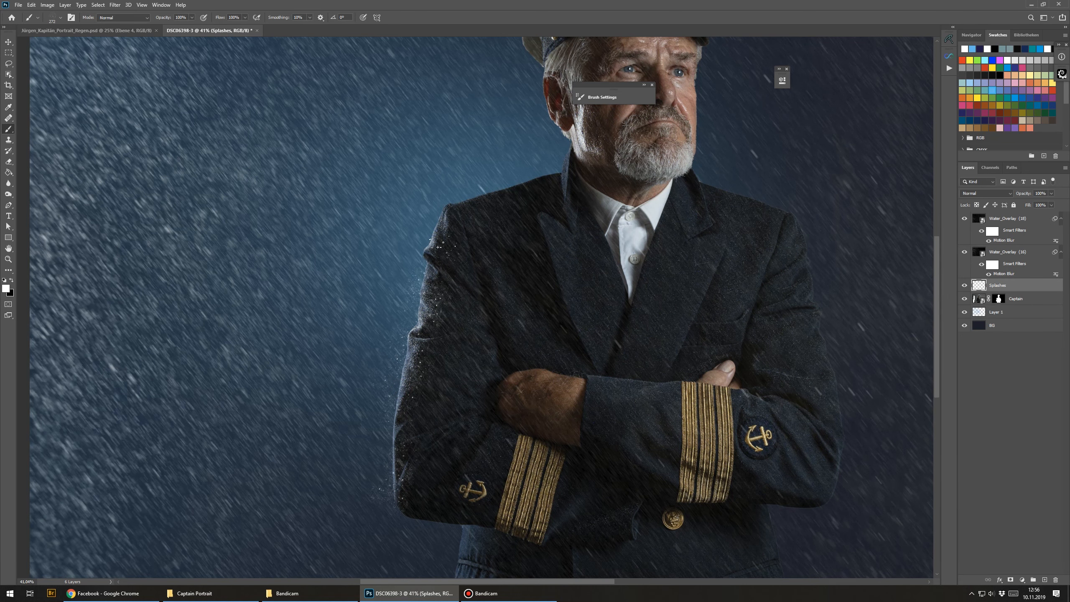
drag(442, 231, 460, 212)
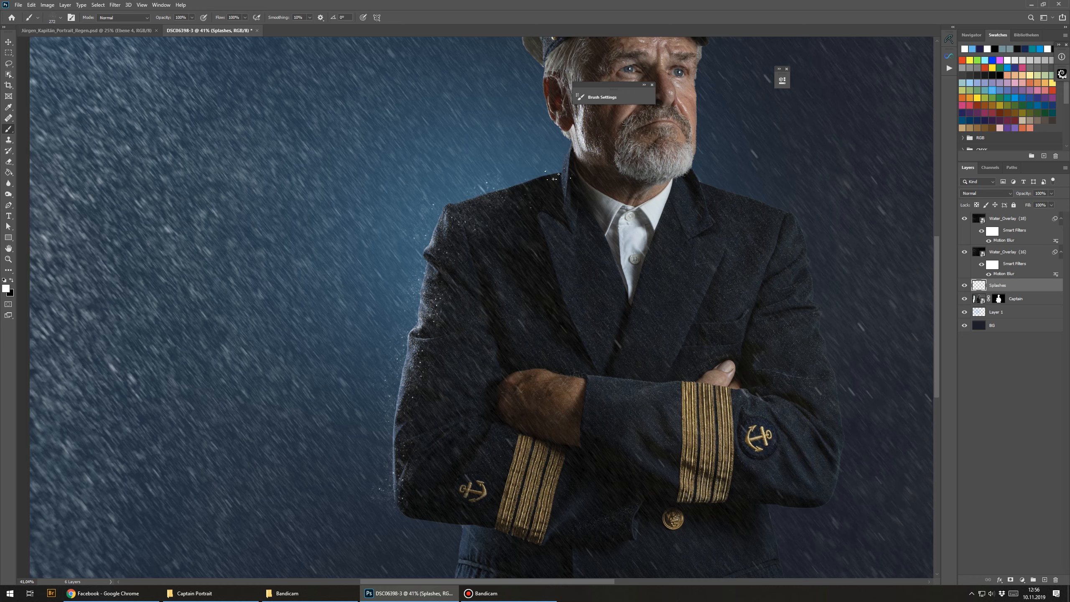
alt+click(516, 242)
alt+click(515, 242)
drag(469, 310, 483, 323)
click(453, 438)
drag(515, 423, 480, 476)
click(506, 384)
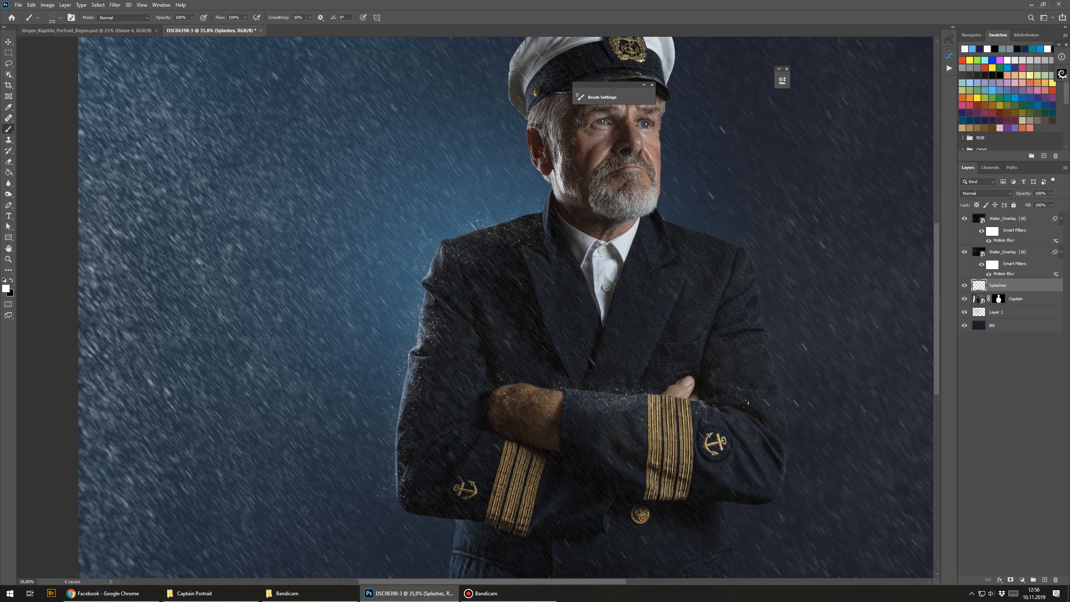
Step: Paint white splashes over the top and brim of the captain's cap
scroll(527, 312, up, 5)
click(542, 325)
scroll(544, 337, up, 5)
click(544, 364)
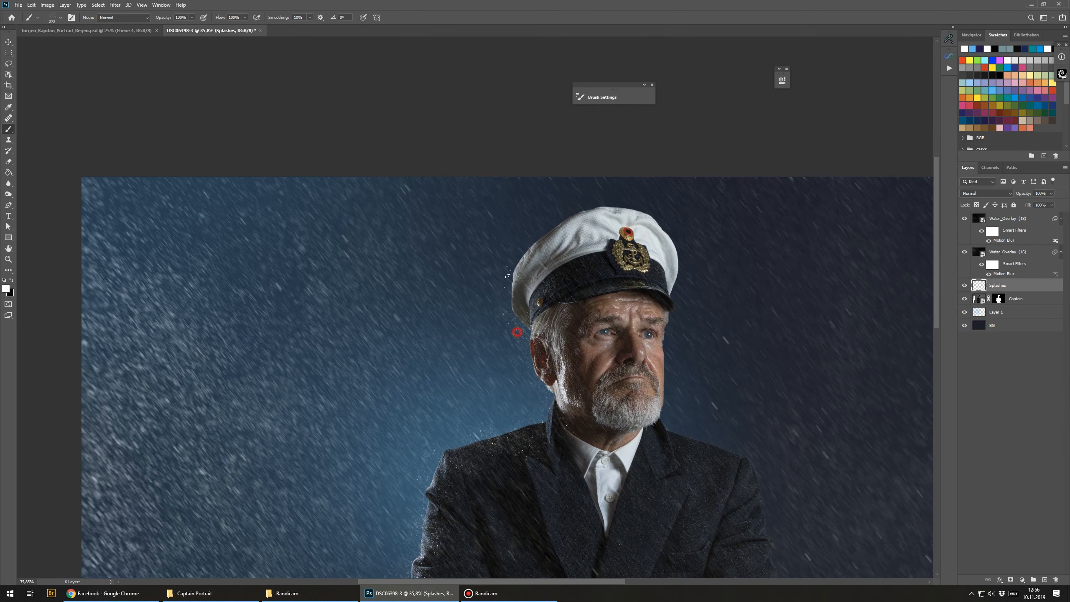
click(569, 214)
click(643, 269)
click(642, 273)
click(561, 286)
click(648, 274)
click(622, 281)
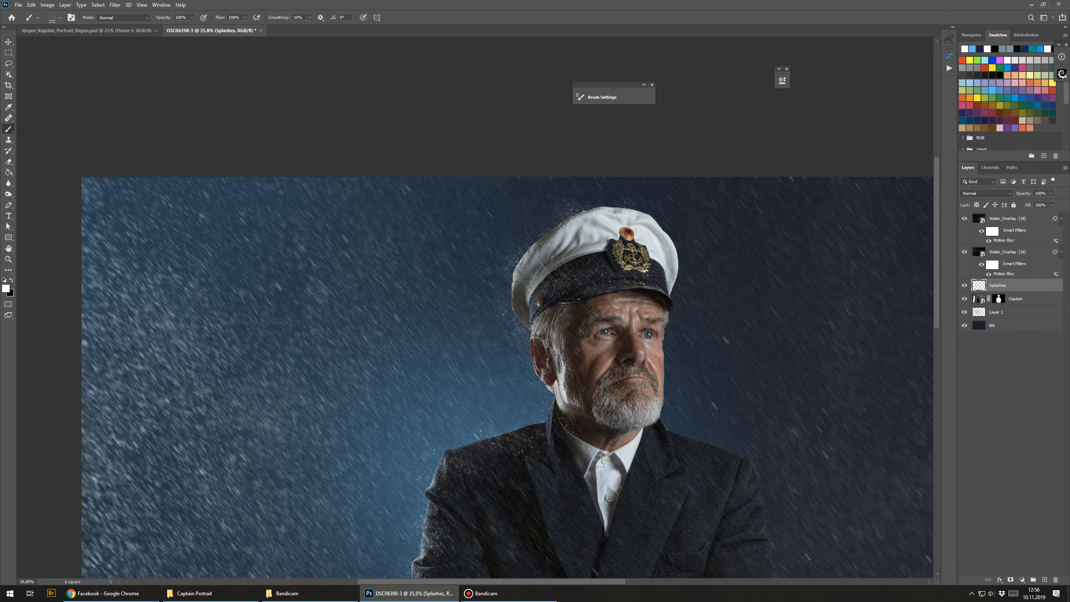
Step: Paint splashes around the captain's collar, shoulders and right sleeve
drag(572, 322, 574, 287)
click(543, 285)
drag(585, 346, 442, 318)
click(487, 358)
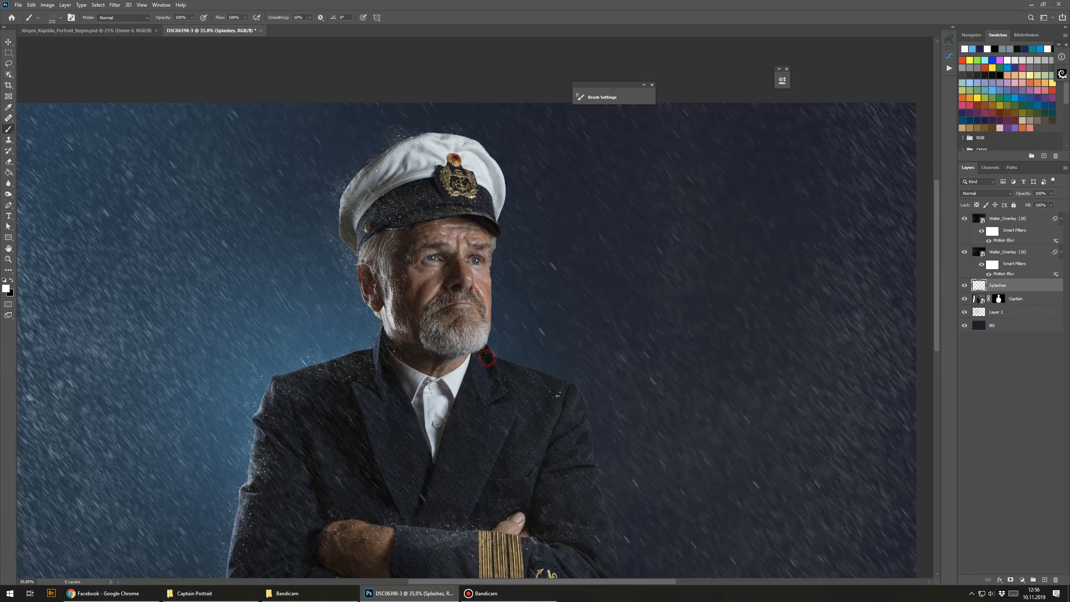
drag(588, 481, 571, 358)
drag(555, 481, 625, 384)
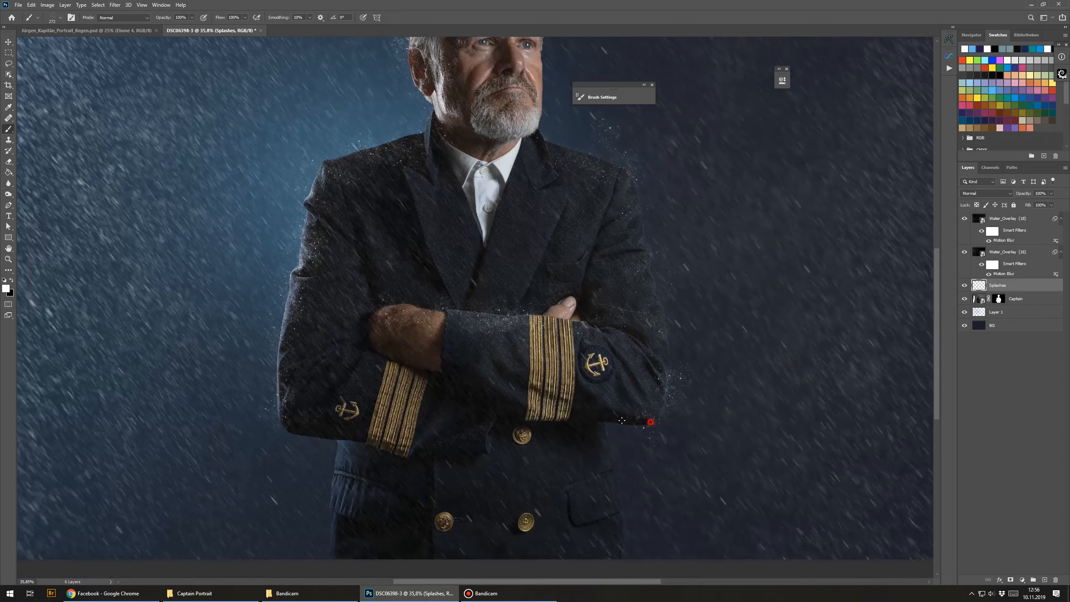
Step: Add splashes on the lower sleeves, jacket front and right shoulder edge
click(345, 550)
click(505, 514)
drag(409, 331, 440, 481)
click(475, 338)
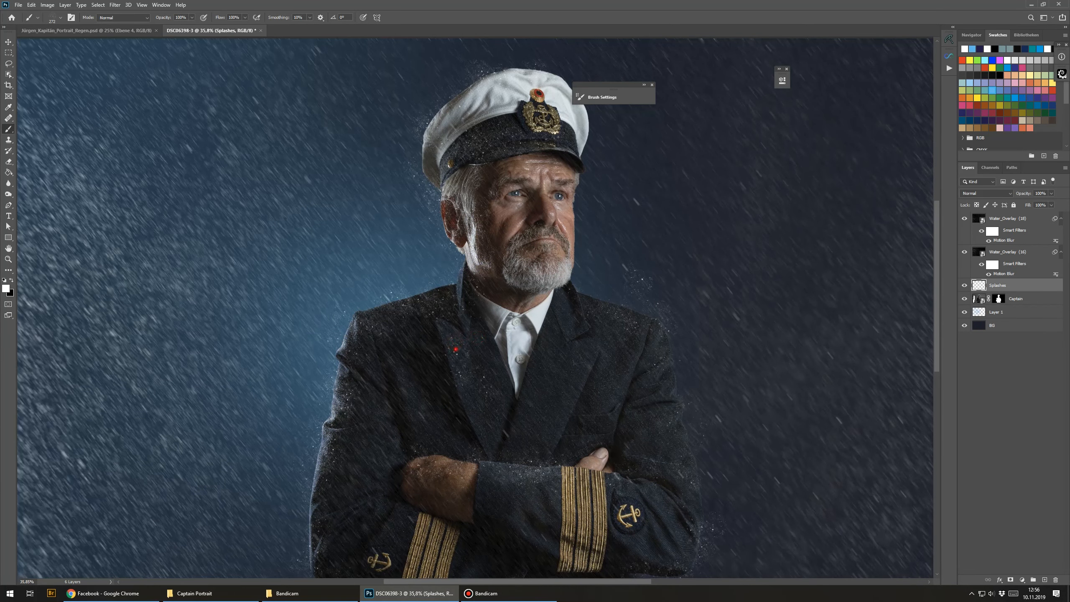
click(605, 343)
drag(554, 272, 597, 376)
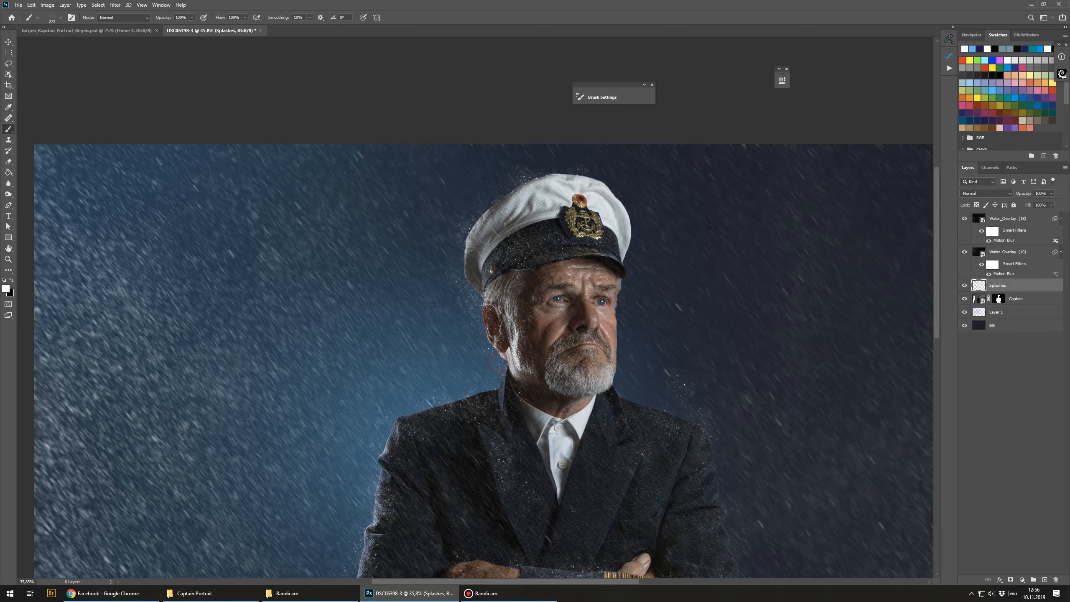
drag(445, 435, 486, 246)
Step: Adjust the brush size and paint more splashes along the left shoulder, arm and cap
alt+right_click(396, 345)
click(424, 321)
click(405, 476)
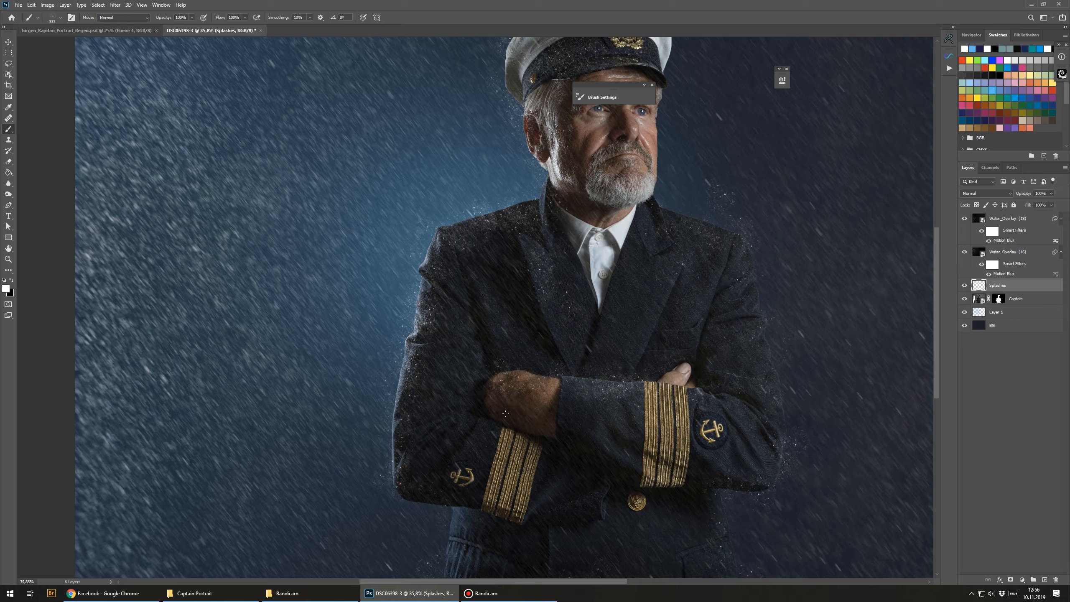
drag(432, 285, 409, 399)
click(427, 461)
click(431, 410)
drag(515, 161, 463, 278)
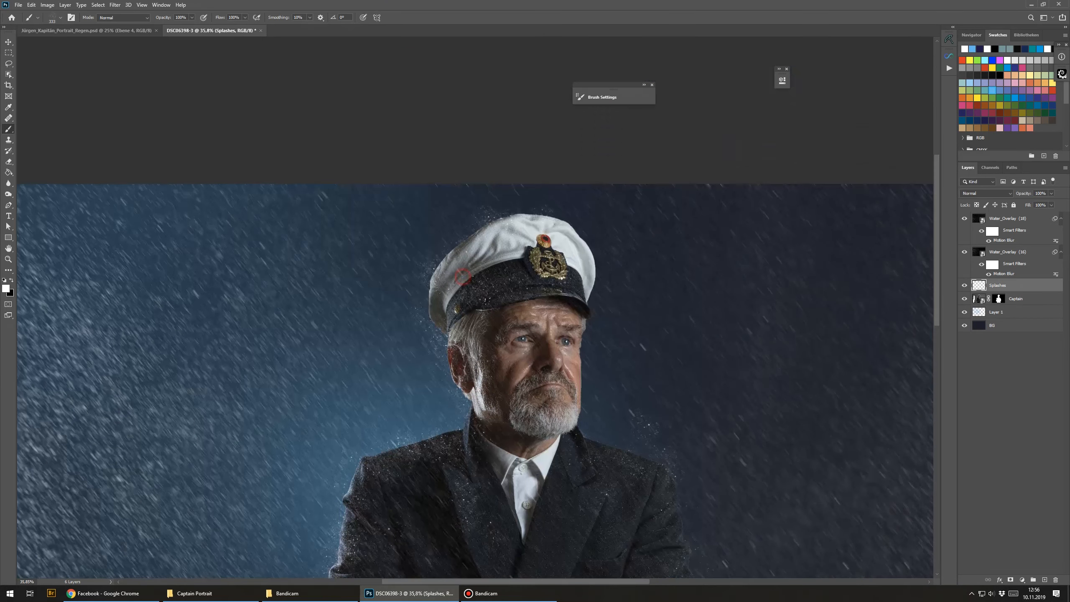
Step: Duplicate the Splashes layer, placing the copy directly beneath the original
click(450, 261)
alt+click(555, 319)
alt+click(555, 319)
alt+click(555, 319)
drag(496, 409, 372, 222)
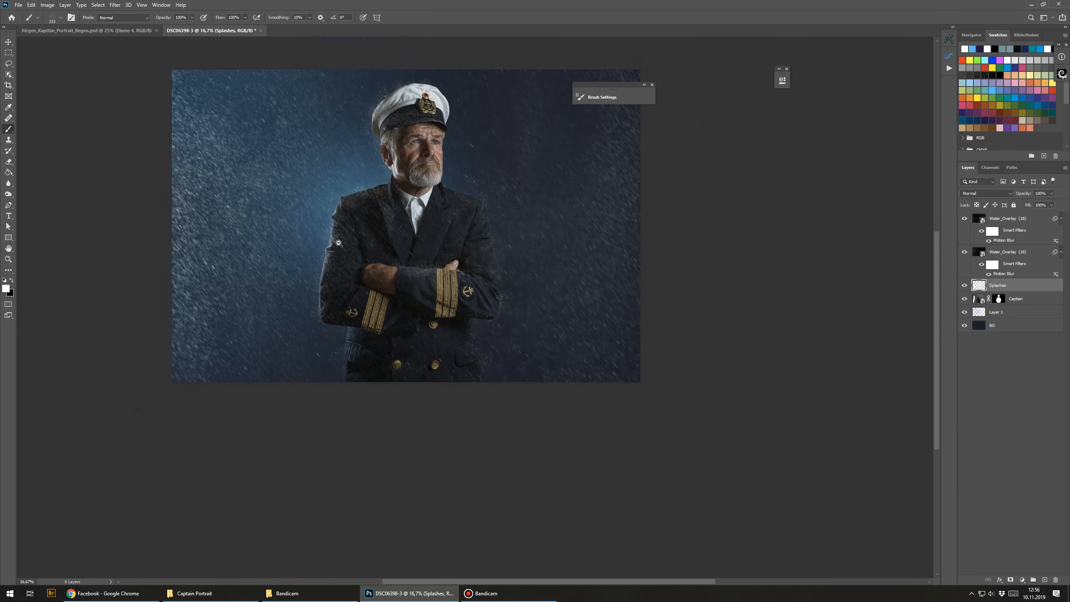
scroll(337, 246, up, 8)
scroll(346, 184, down, 8)
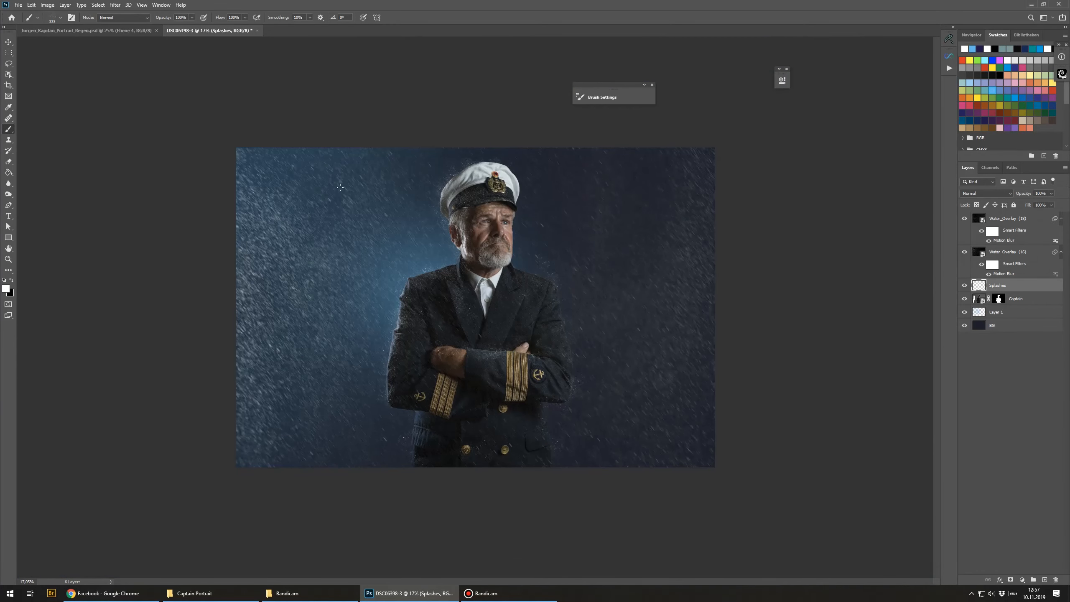
scroll(382, 253, up, 3)
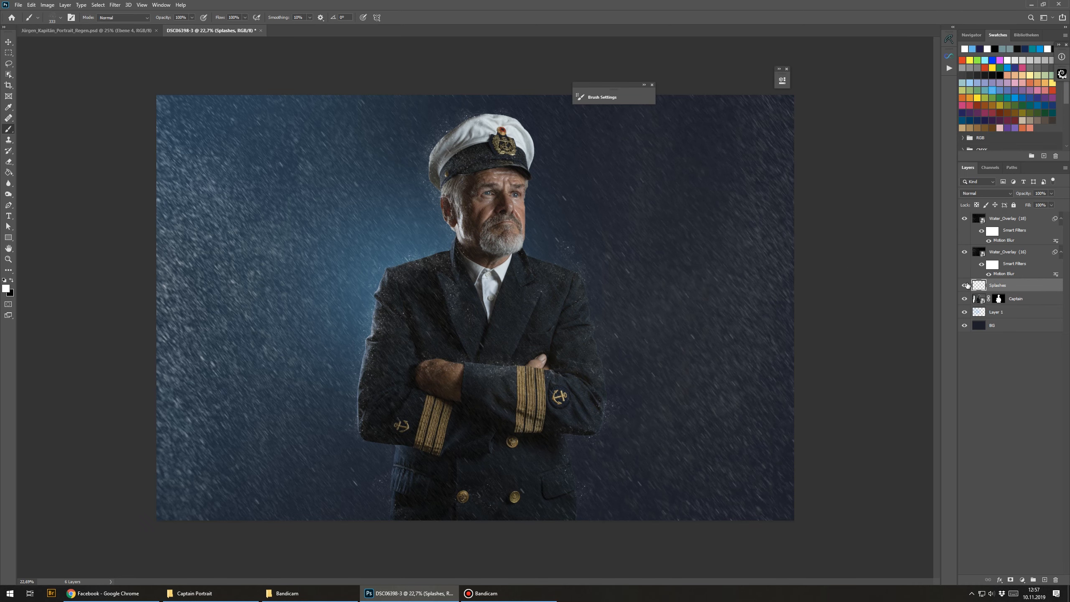
scroll(354, 307, up, 2)
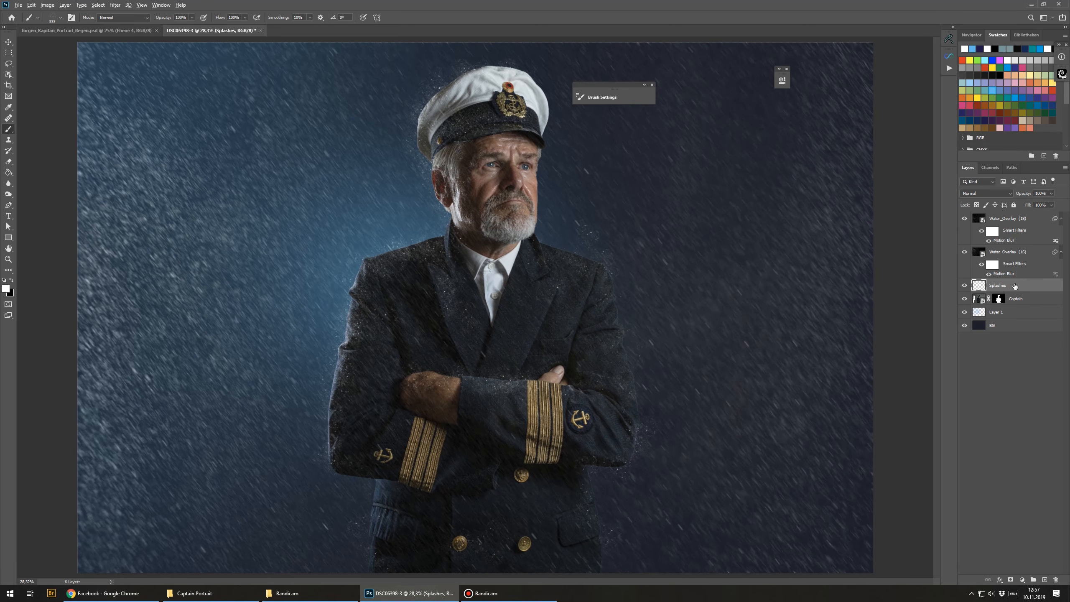
drag(1015, 285, 1014, 292)
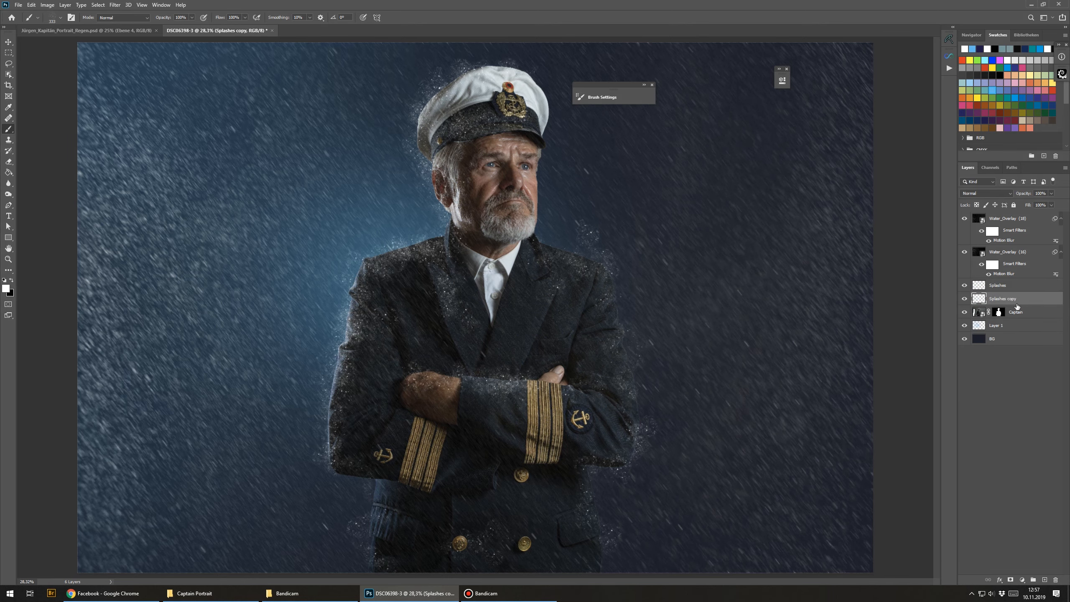
Step: Apply a Gaussian Blur to the Splashes copy layer
scroll(340, 354, up, 2)
scroll(382, 361, up, 2)
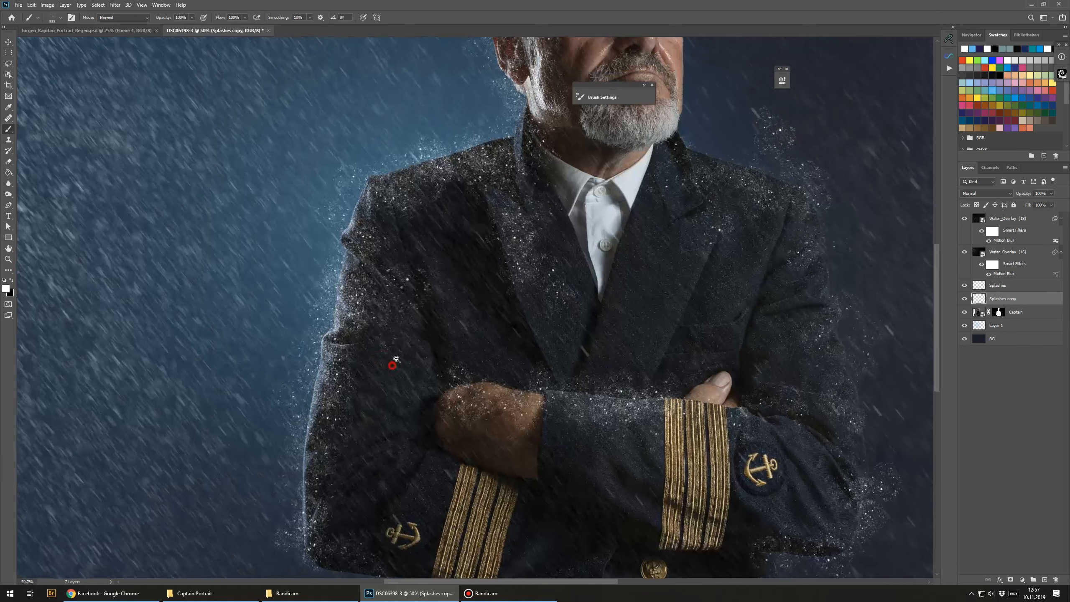
scroll(444, 255, down, 4)
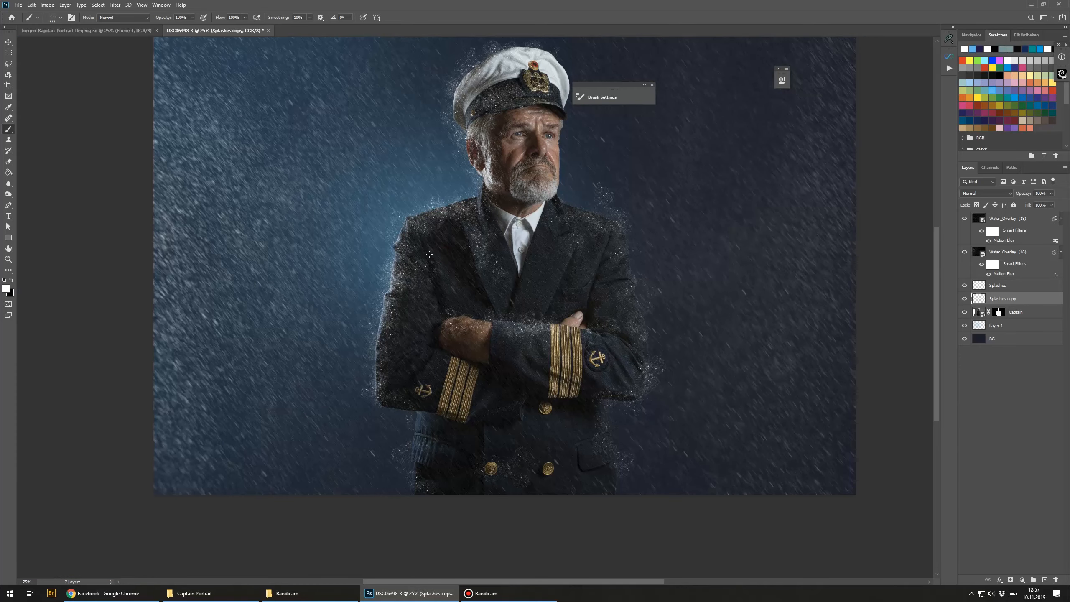
click(114, 4)
mouse_move(43, 100)
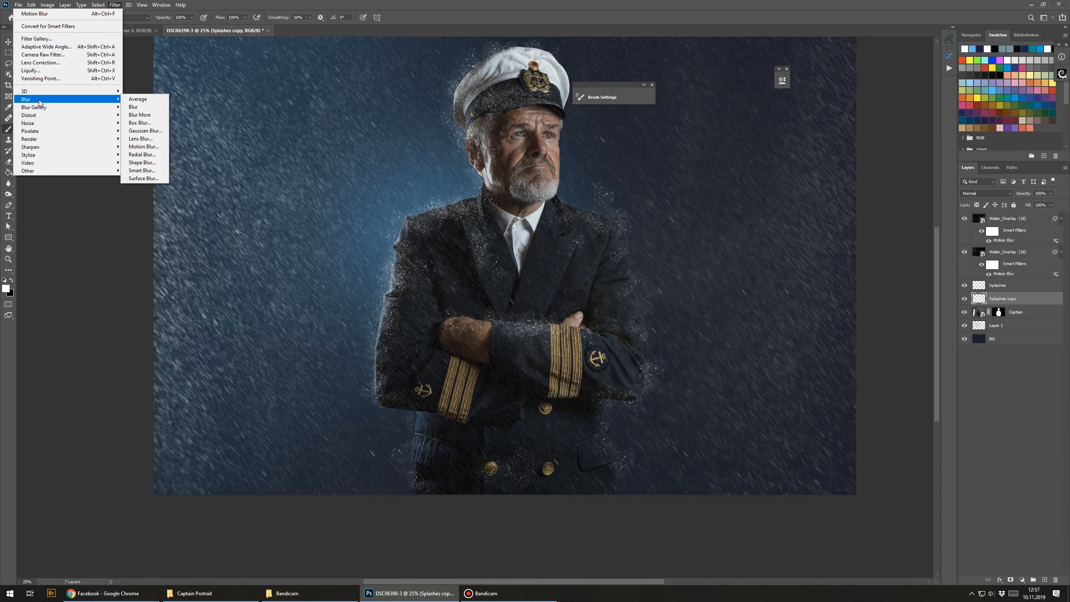
click(145, 131)
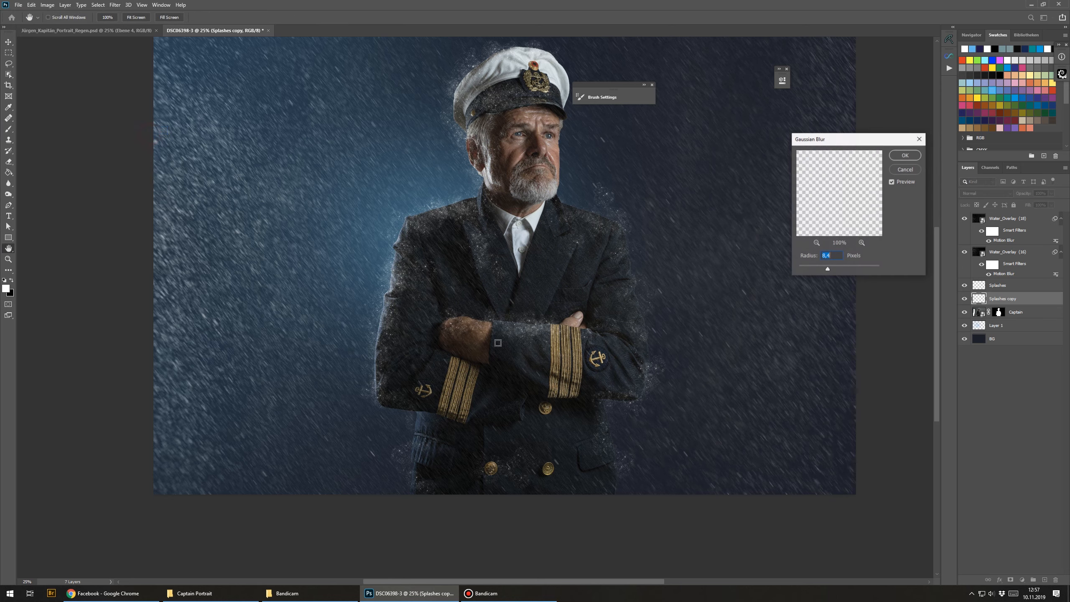
ctrl+click(385, 300)
ctrl+click(503, 263)
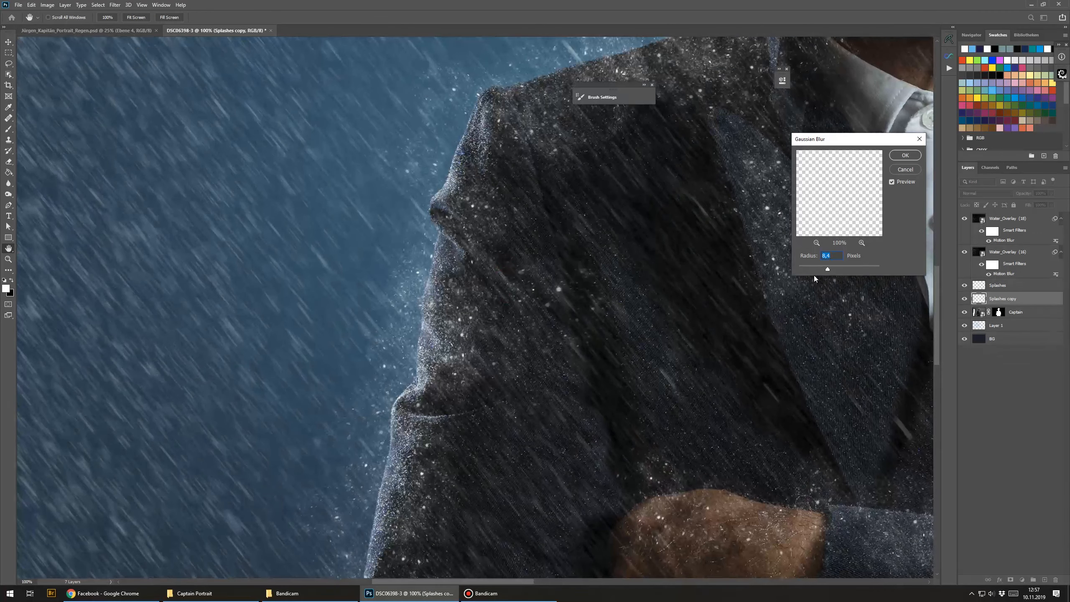
mouse_move(828, 268)
mouse_down()
mouse_move(843, 266)
mouse_move(832, 270)
mouse_up()
click(906, 155)
Step: Set the blurred Splashes copy layer's opacity to 57%
drag(537, 368, 481, 369)
drag(696, 396, 371, 325)
drag(633, 317, 702, 311)
click(965, 299)
click(965, 299)
drag(1024, 193, 1006, 202)
scroll(356, 283, down, 2)
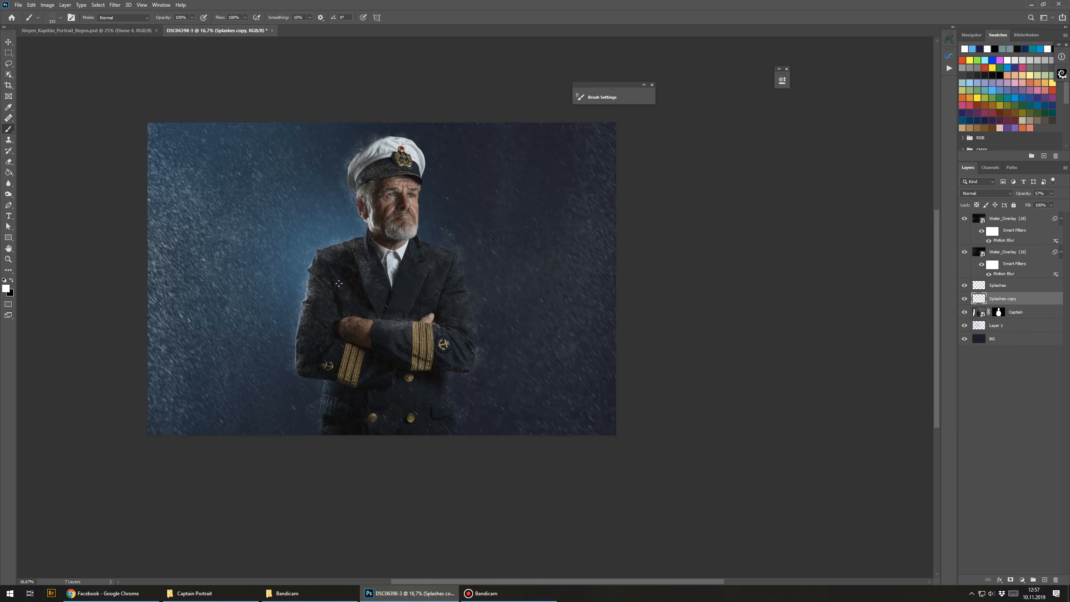
Step: Place the Water_Overlay (46) image from the Captain Portrait folder above the top water overlay layer
key(v)
scroll(338, 283, up, 1)
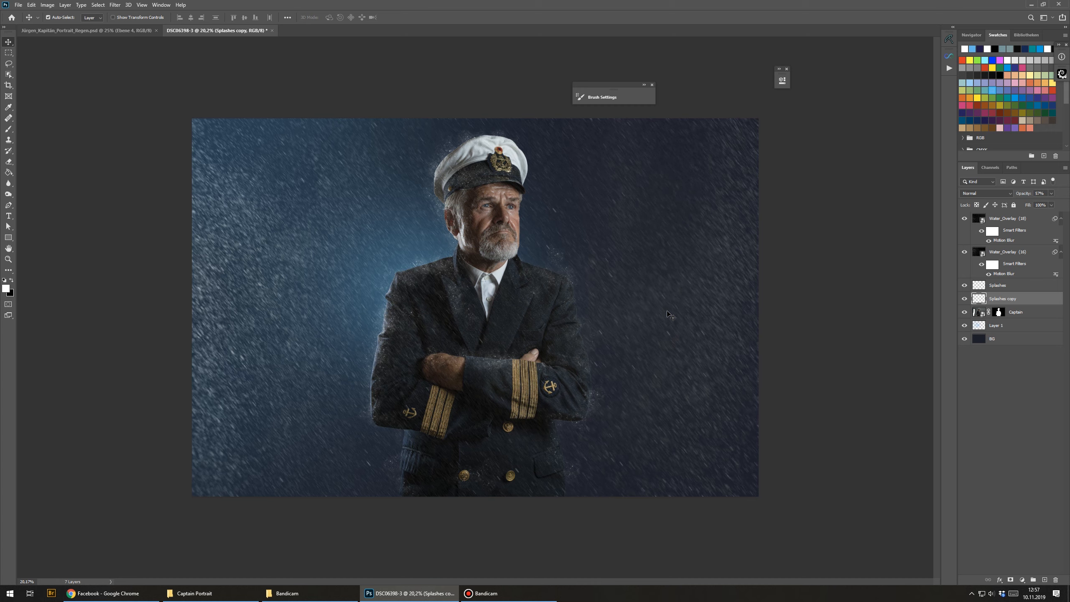
click(1025, 230)
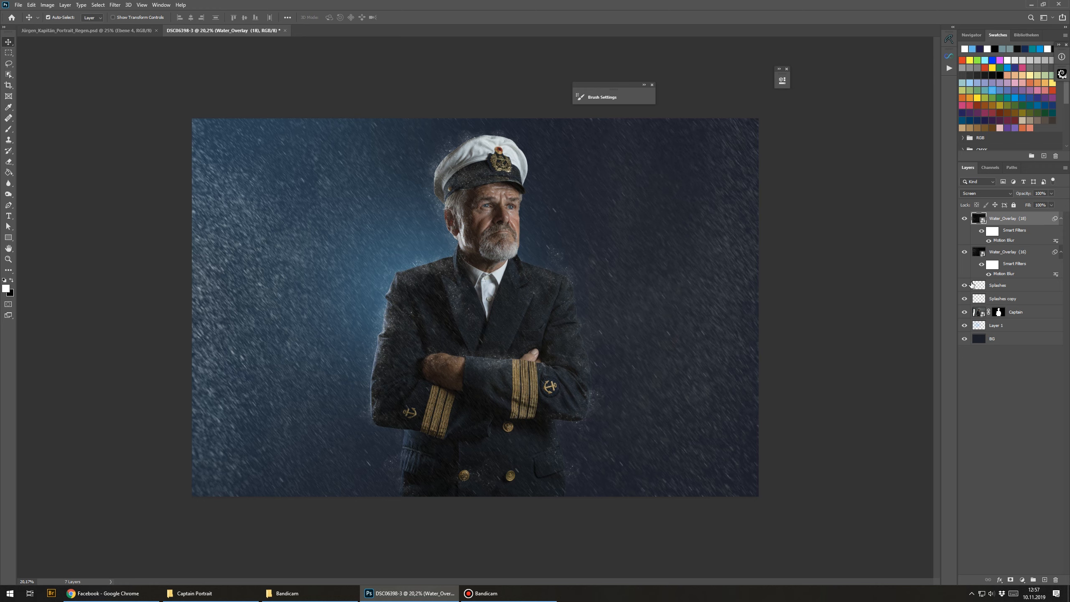
click(198, 594)
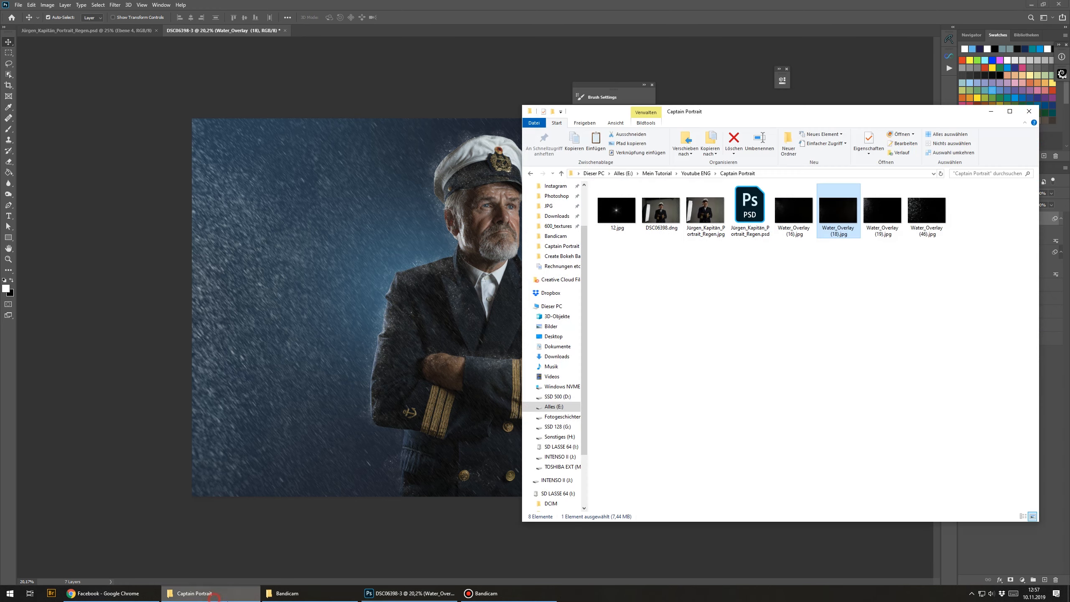
click(937, 293)
drag(935, 212, 162, 202)
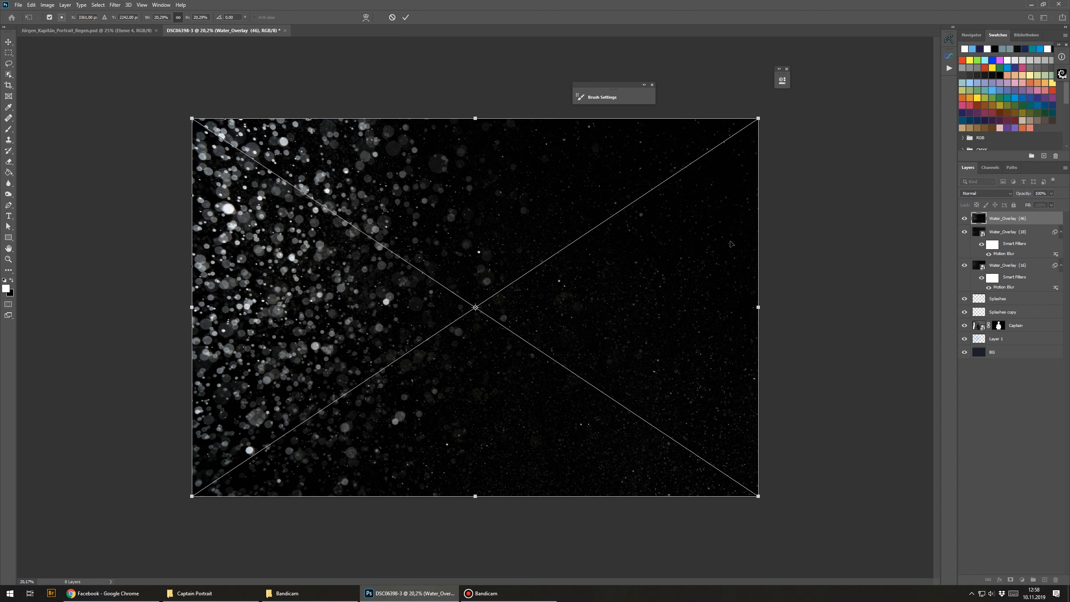
Step: Set the Water_Overlay (46) layer's blend mode to Color Dodge, commit the placement, and lower its fill to 67%
click(986, 193)
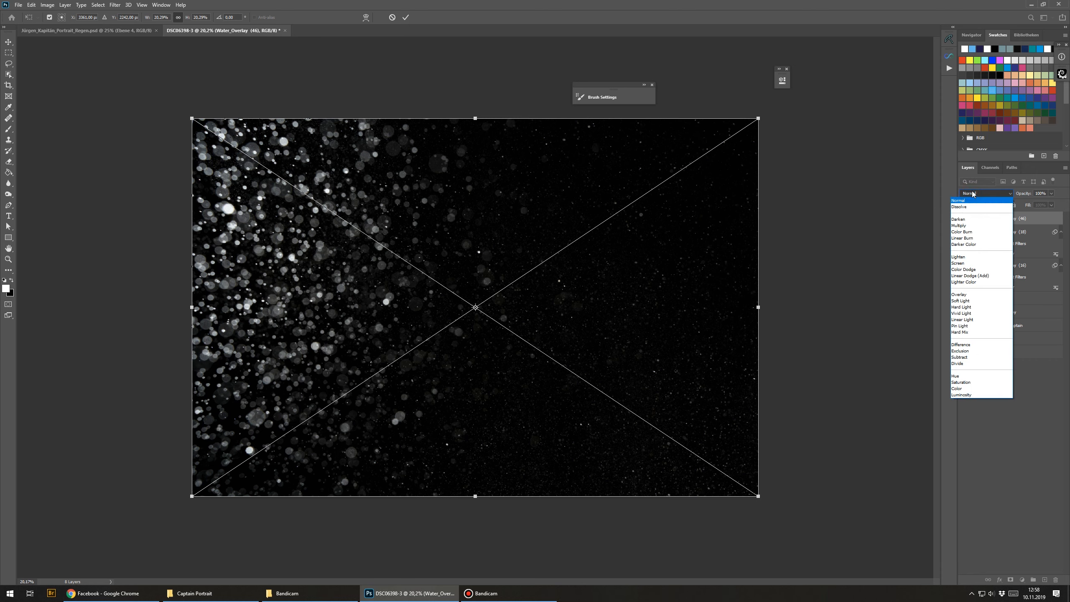
click(969, 269)
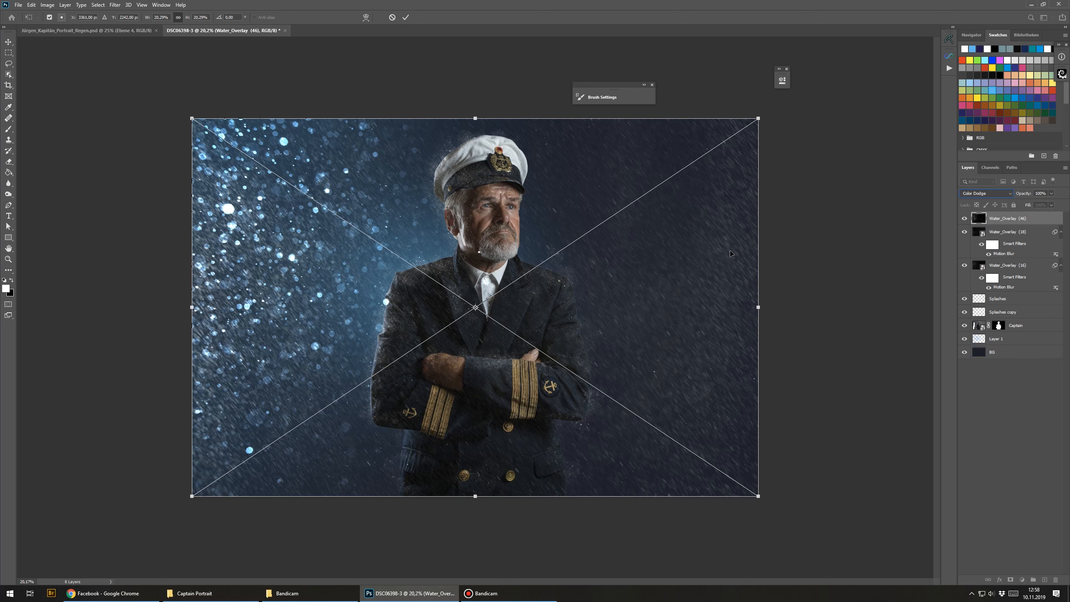
key(Return)
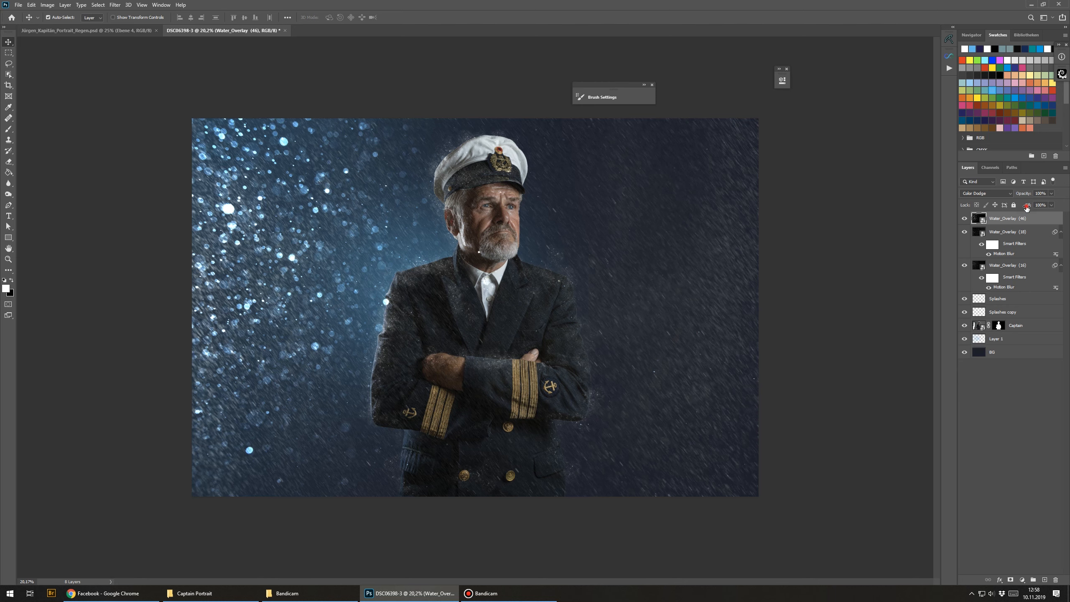
drag(1027, 208, 1014, 211)
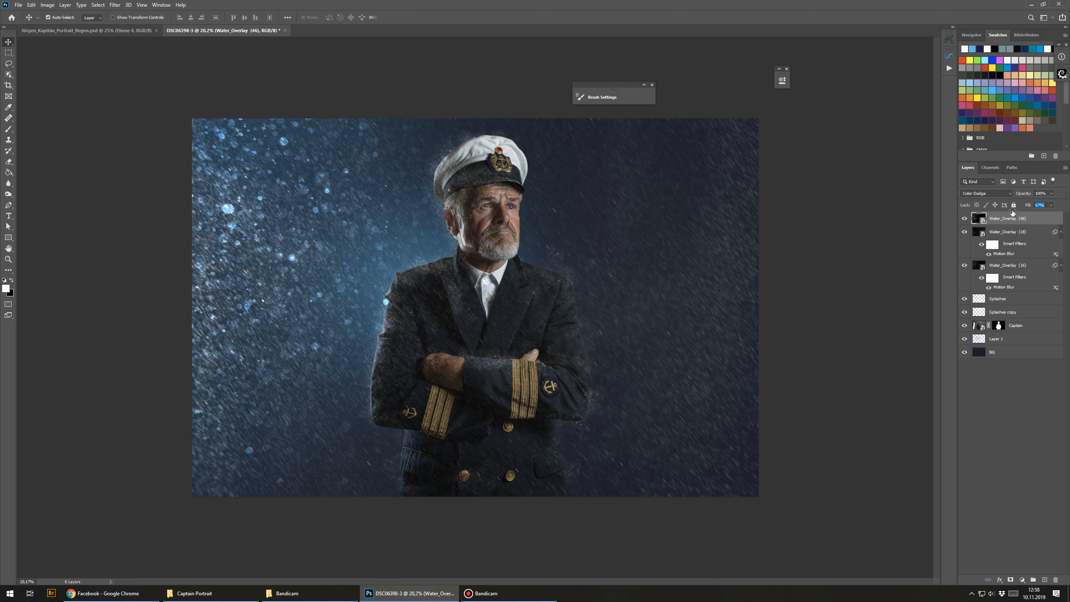
drag(1011, 213, 1013, 212)
Step: Place the 12.jpg star flare image on top and set its blend mode to Screen
click(211, 594)
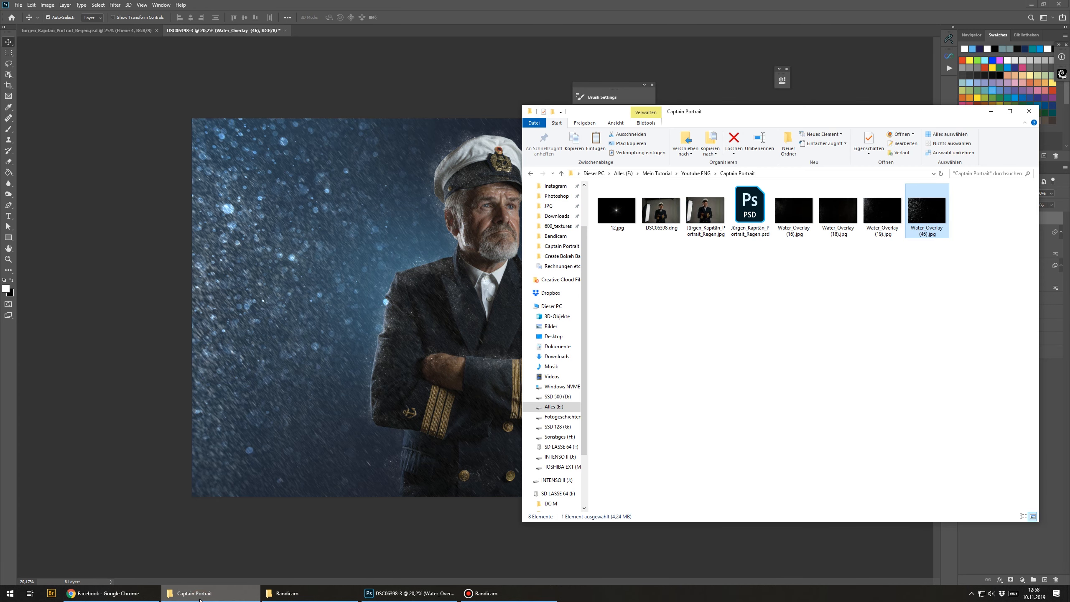
drag(630, 230, 363, 259)
key(Return)
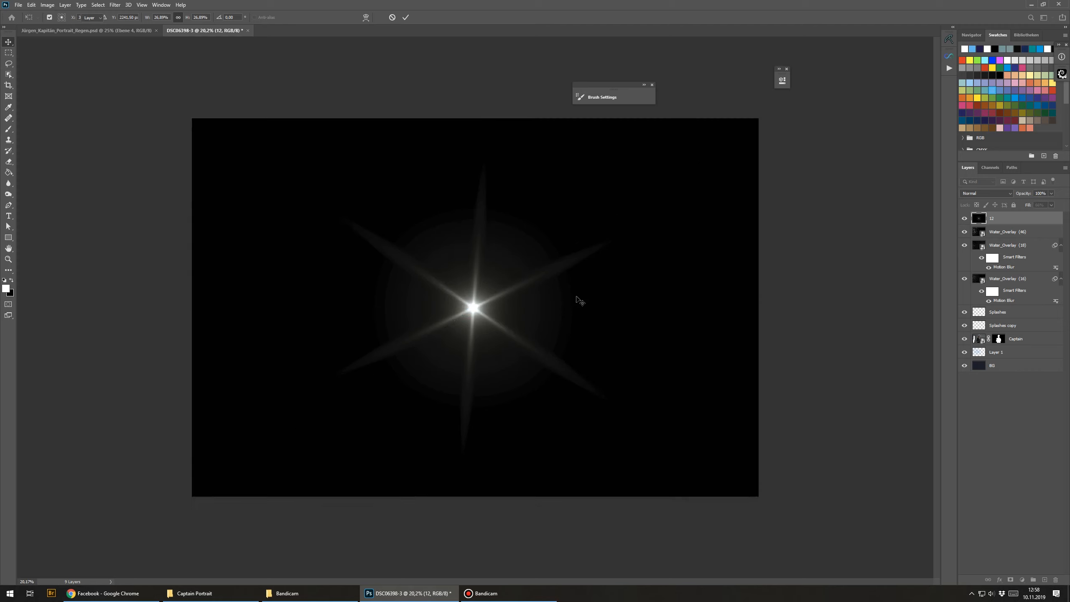
click(997, 193)
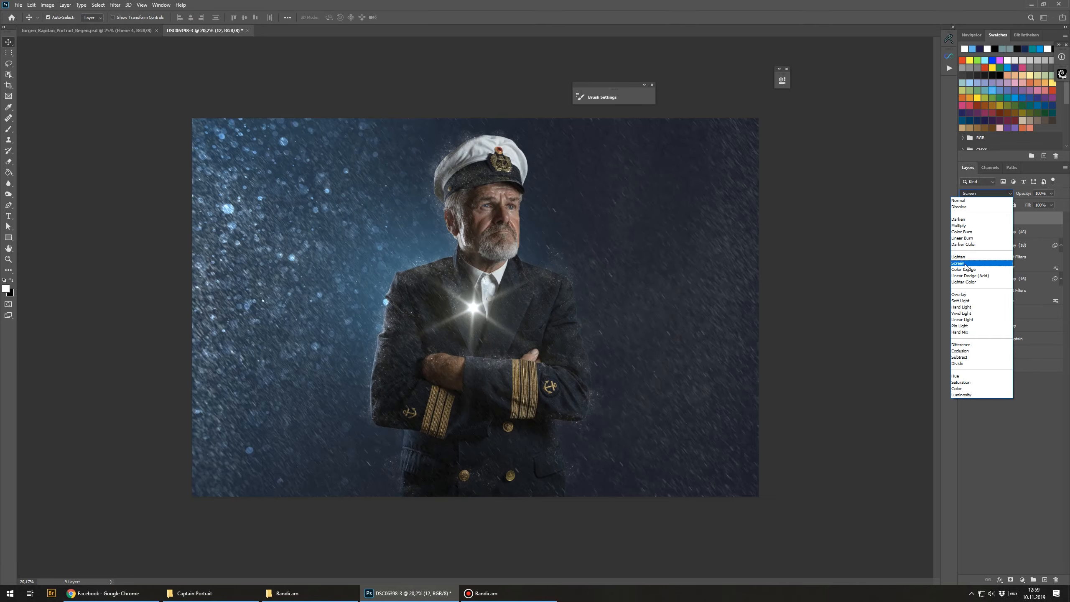
click(959, 263)
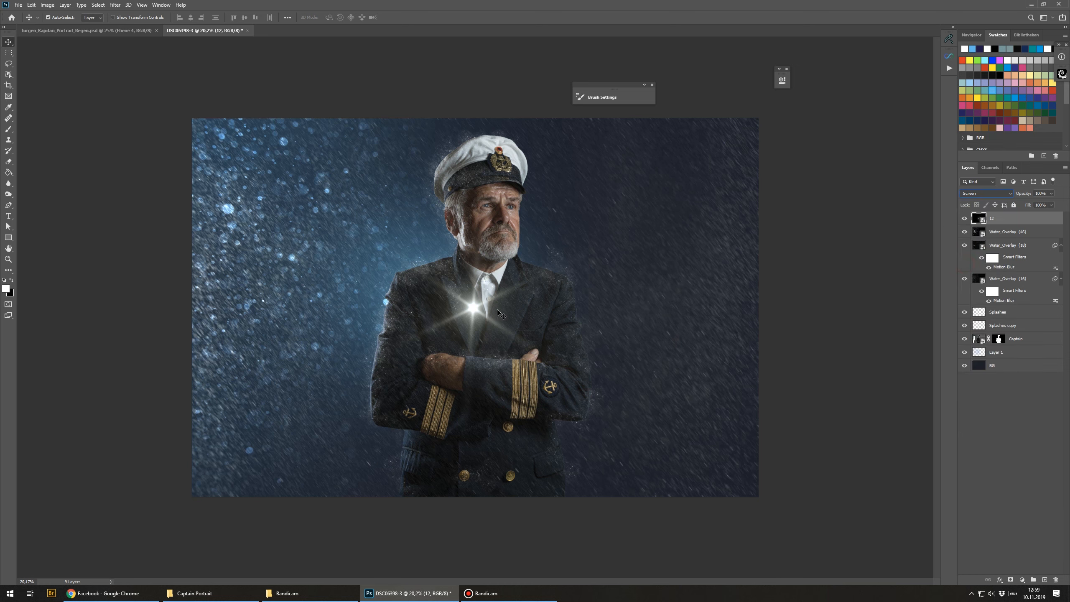
Step: Move the flare onto the captain's left shoulder and scale it down with Free Transform
drag(480, 316, 426, 273)
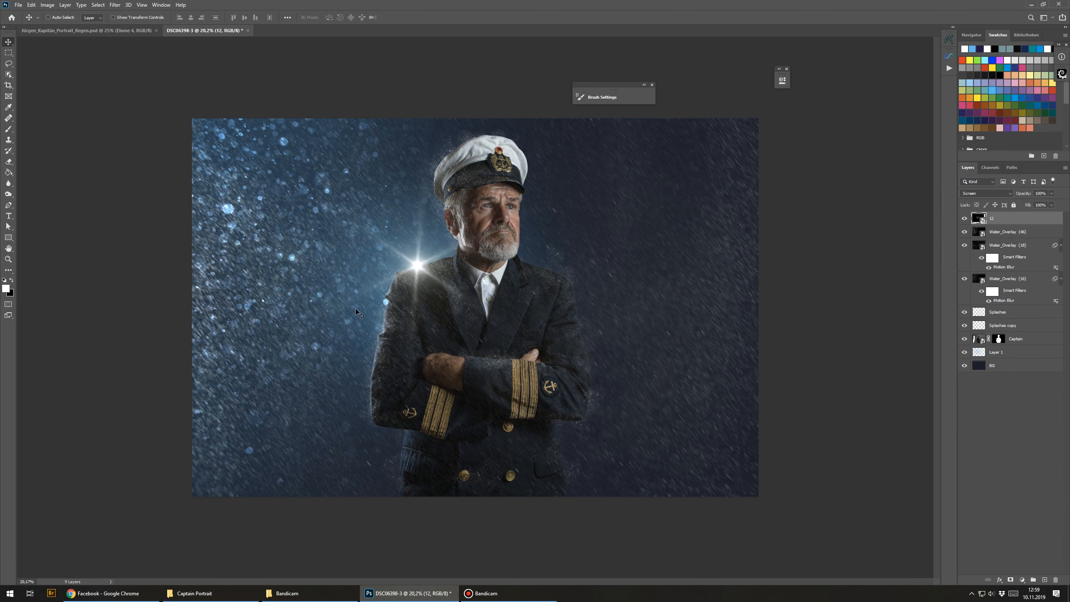
key(ctrl+z)
scroll(354, 337, down, 1)
drag(475, 309, 422, 267)
key(ctrl+t)
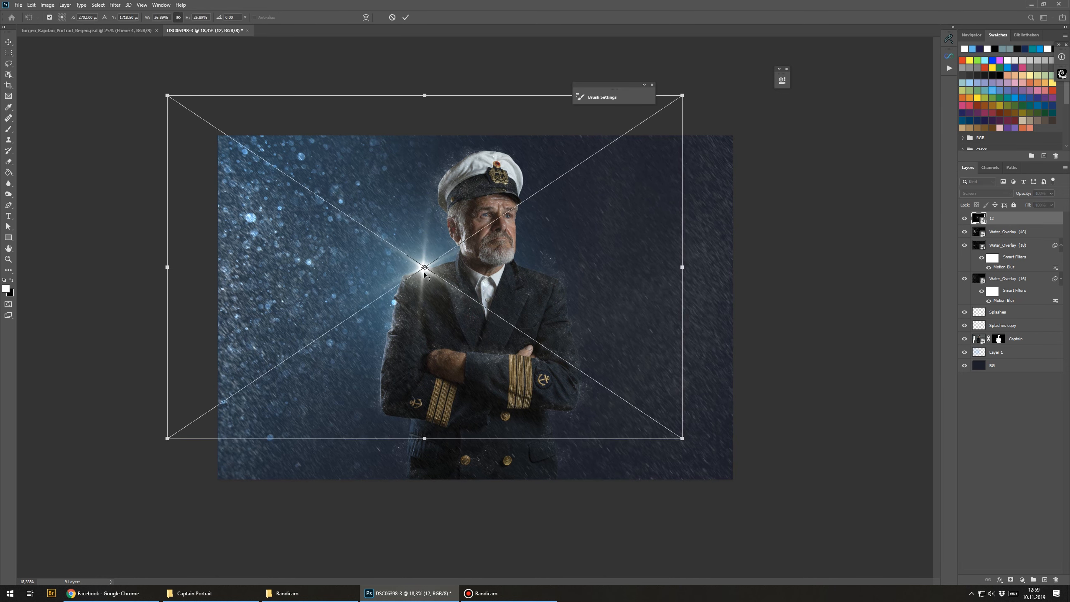
drag(168, 440, 251, 375)
drag(542, 250, 509, 279)
drag(643, 128, 548, 121)
drag(475, 294, 482, 283)
key(Return)
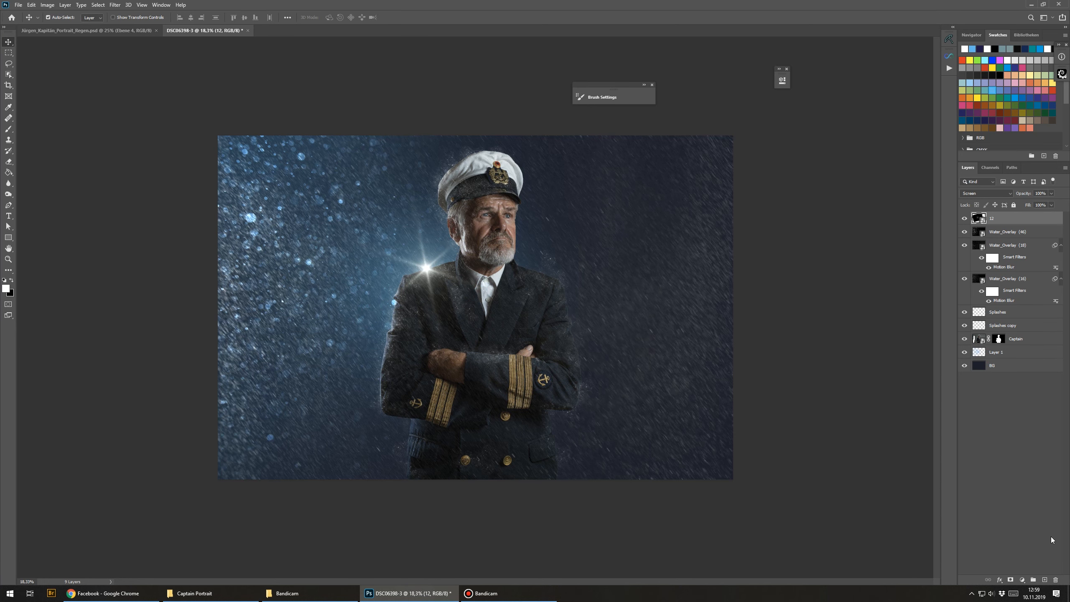
Step: Create a new layer named Glow in Screen blend mode and switch to the Brush tool
click(1041, 579)
double_click(998, 219)
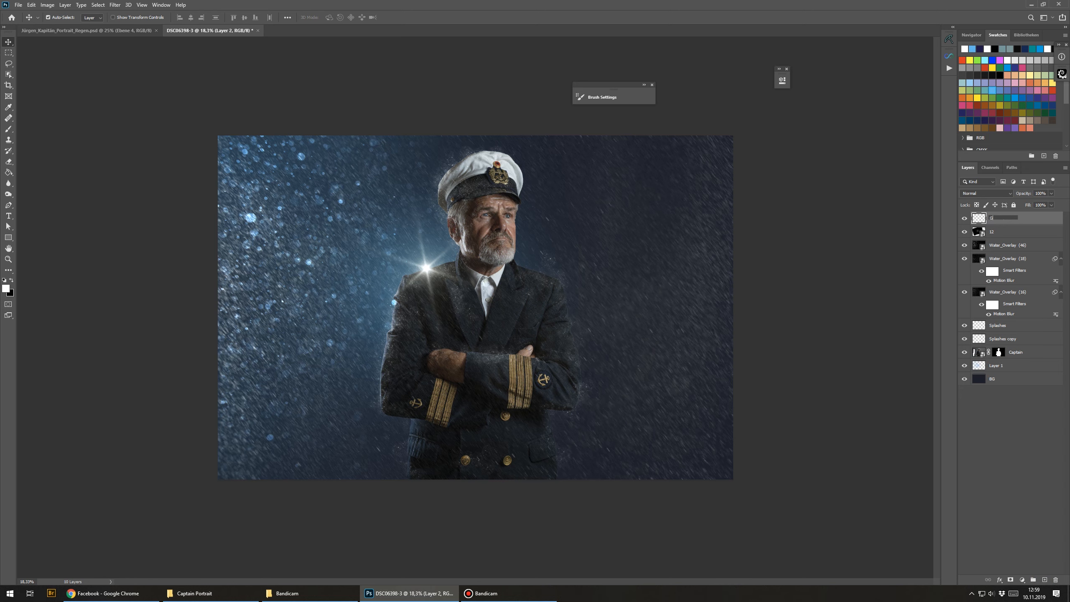
key(Return)
click(985, 194)
click(964, 264)
click(9, 129)
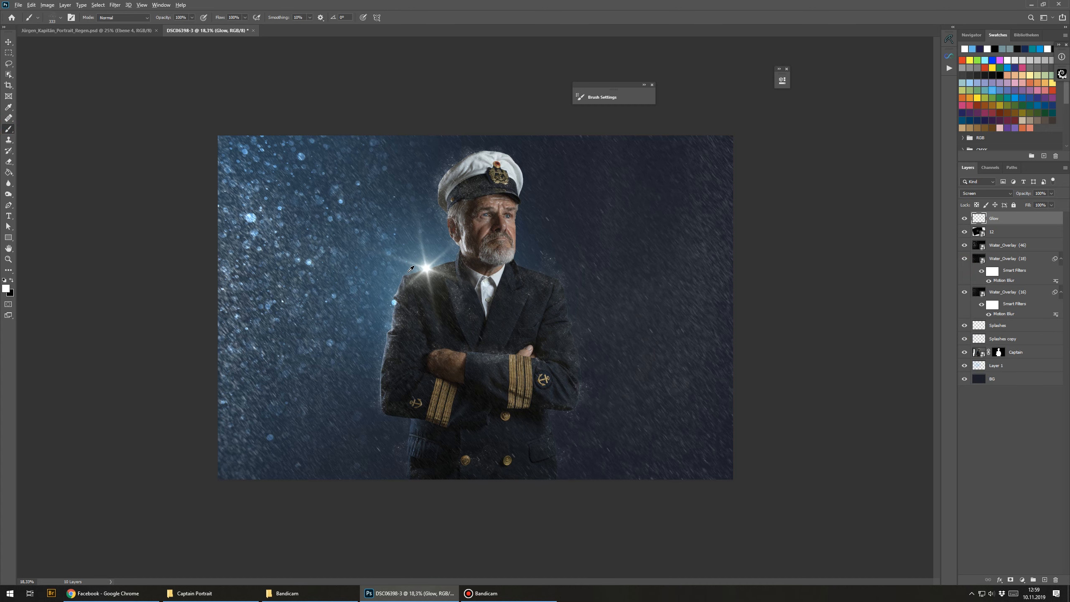
Step: Sample a blue near the flare as the brush colour and pick a soft round brush about 881 px wide
alt+click(413, 268)
scroll(385, 251, up, 3)
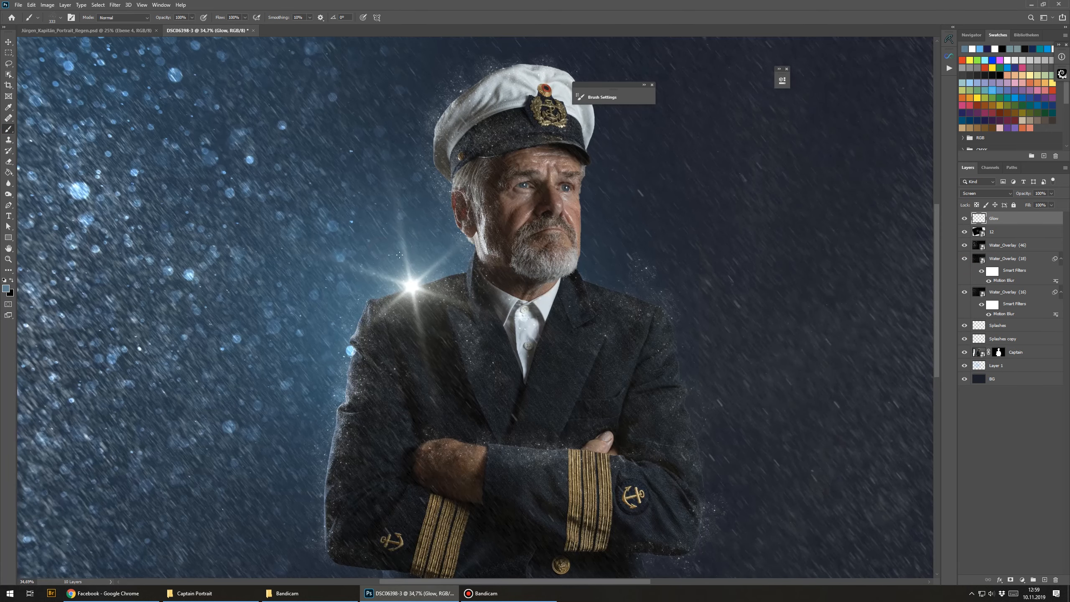
alt+click(381, 292)
mouse_move(293, 313)
mouse_down()
mouse_move(322, 295)
mouse_move(411, 311)
mouse_up()
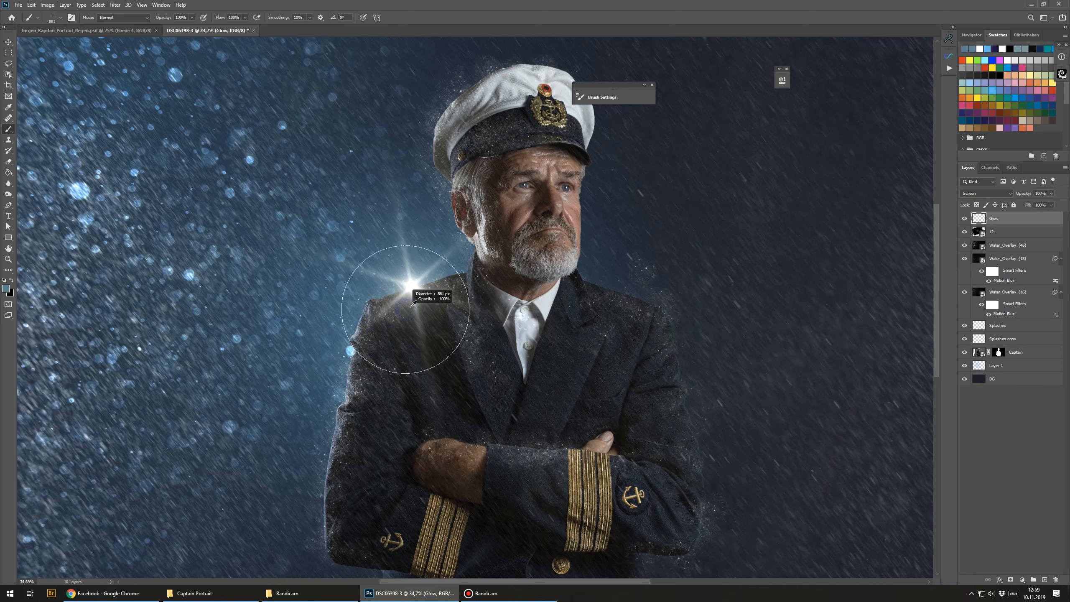
right_click(408, 302)
click(214, 373)
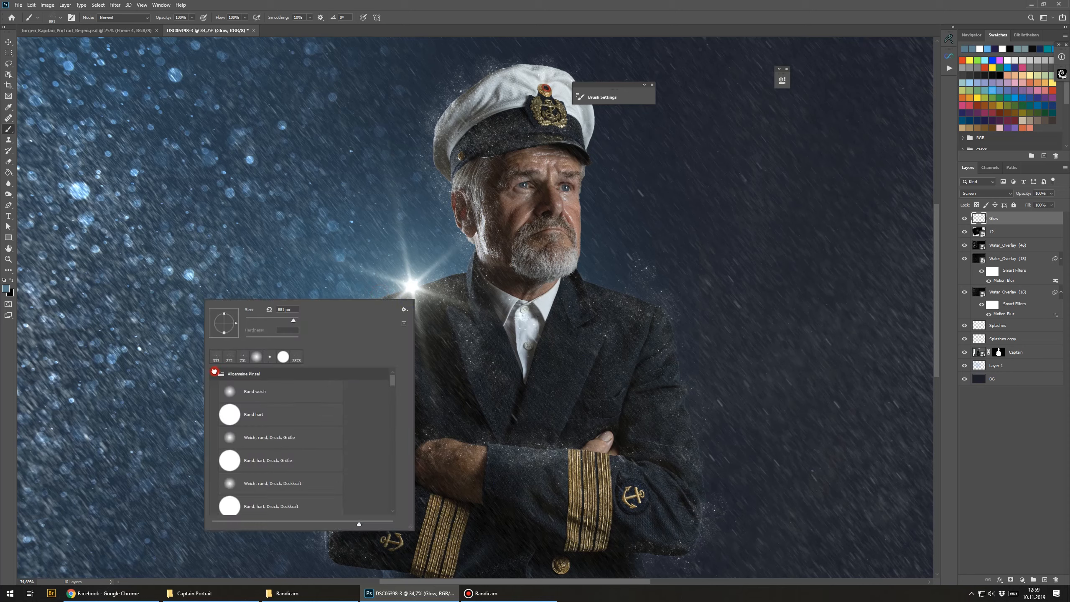
click(259, 393)
key(Return)
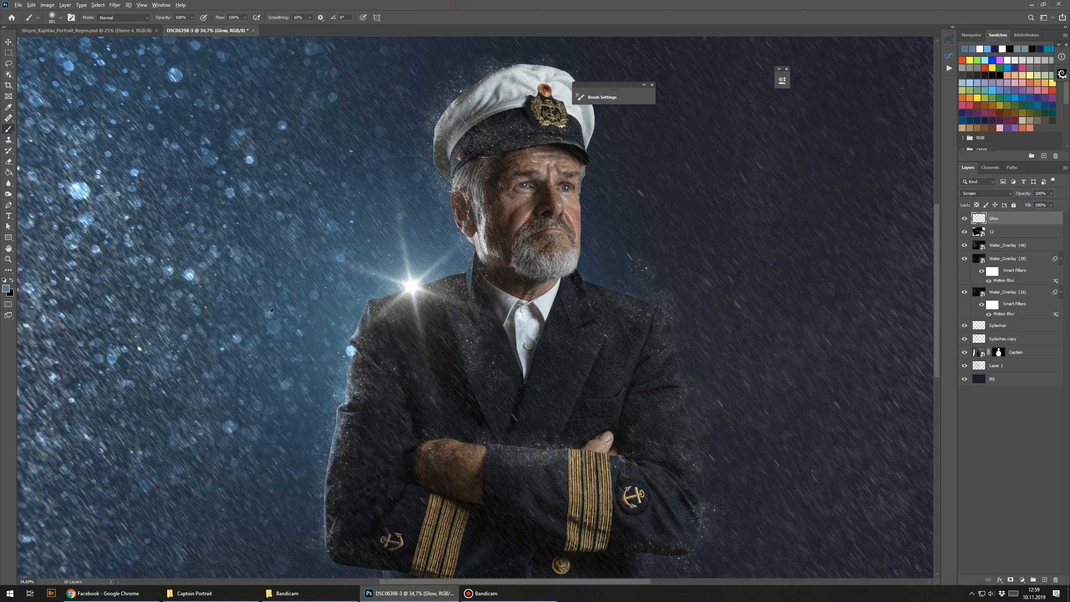
Step: Try a single glow dab over the flare on the Glow layer
click(72, 18)
click(213, 130)
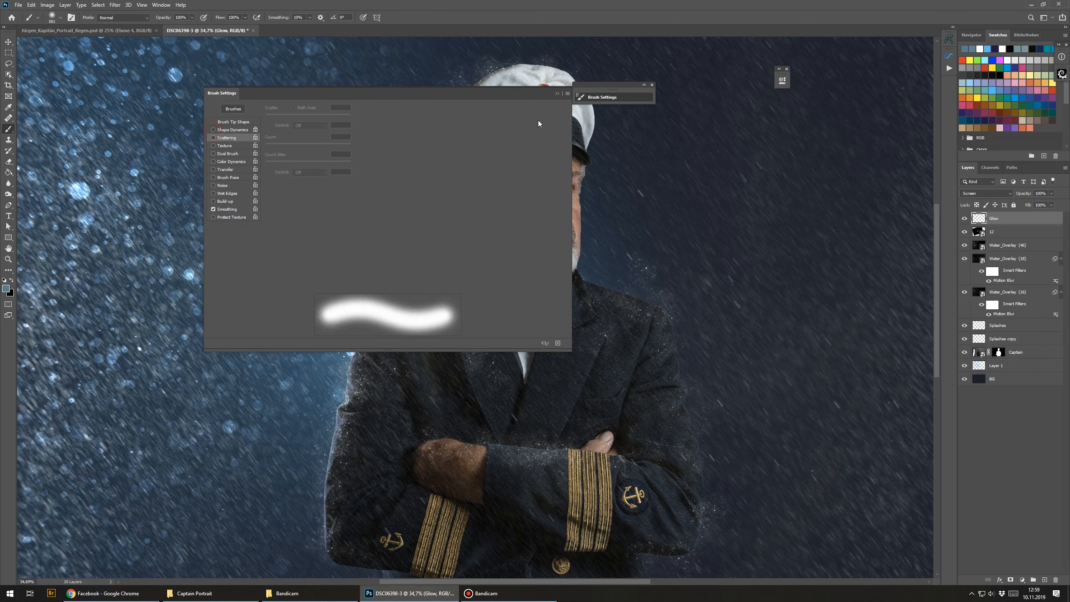
click(557, 93)
mouse_move(406, 291)
mouse_down()
mouse_move(430, 283)
mouse_move(406, 290)
mouse_up()
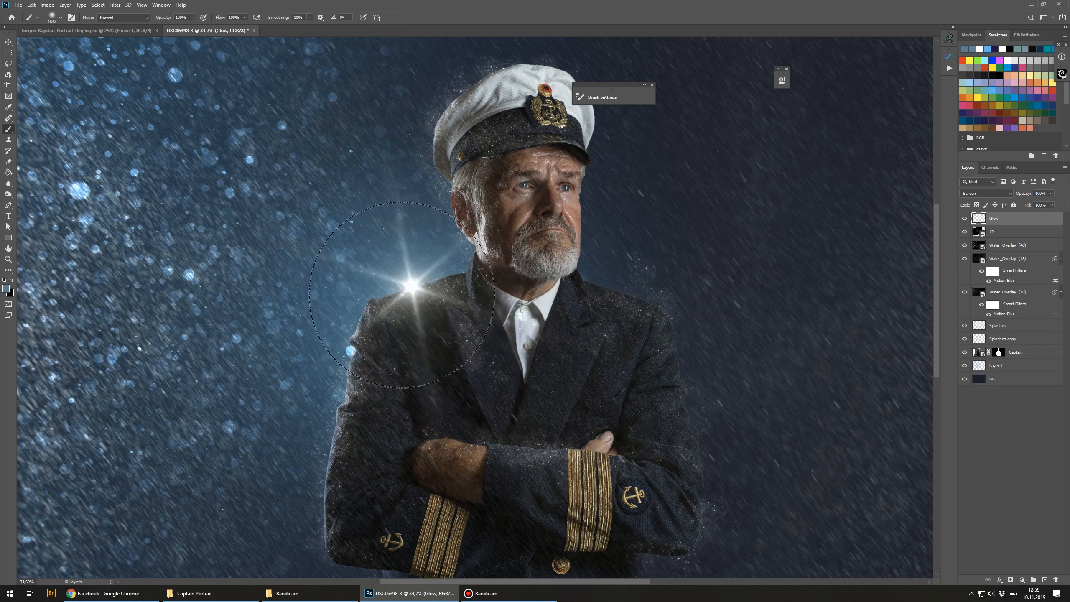
click(406, 290)
key(ctrl+z)
Step: Lower the brush flow to 60% and paint a soft blue glow around the flare on the shoulder
drag(219, 17, 201, 25)
mouse_move(406, 275)
mouse_down()
mouse_move(421, 270)
mouse_move(409, 273)
mouse_up()
drag(374, 303, 567, 291)
scroll(289, 301, down, 4)
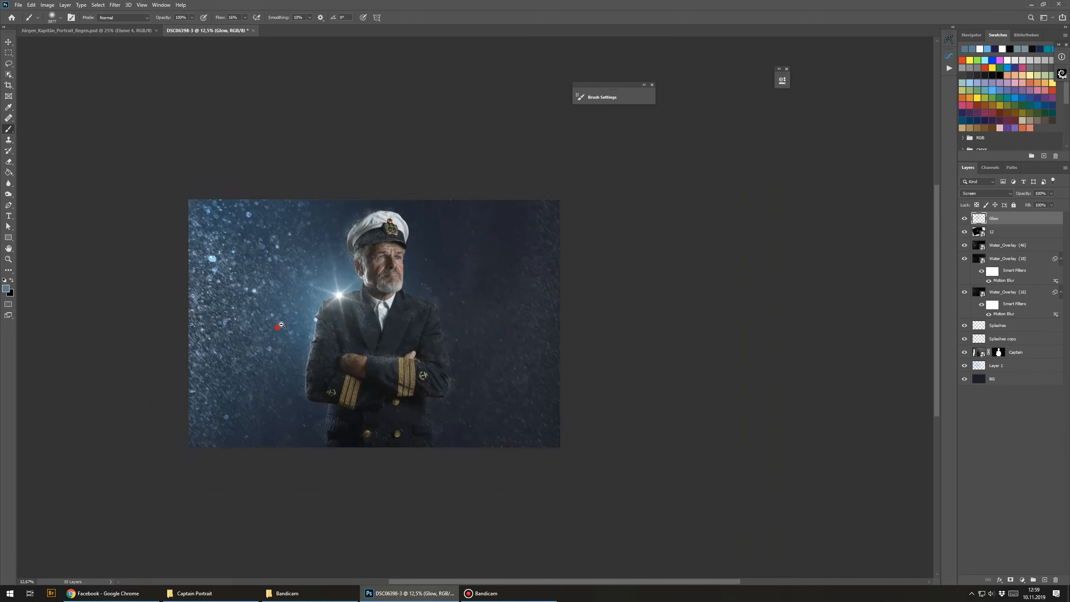
Step: Select Layer 1 and paint a soft blue glow around the flare on the captain's shoulder
scroll(277, 328, up, 3)
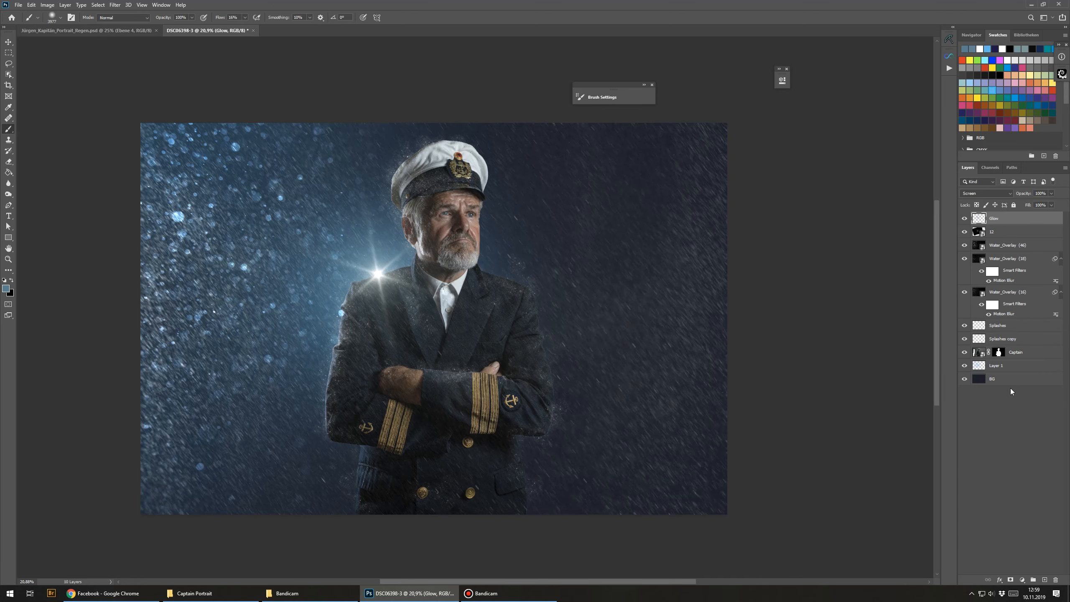
click(1005, 370)
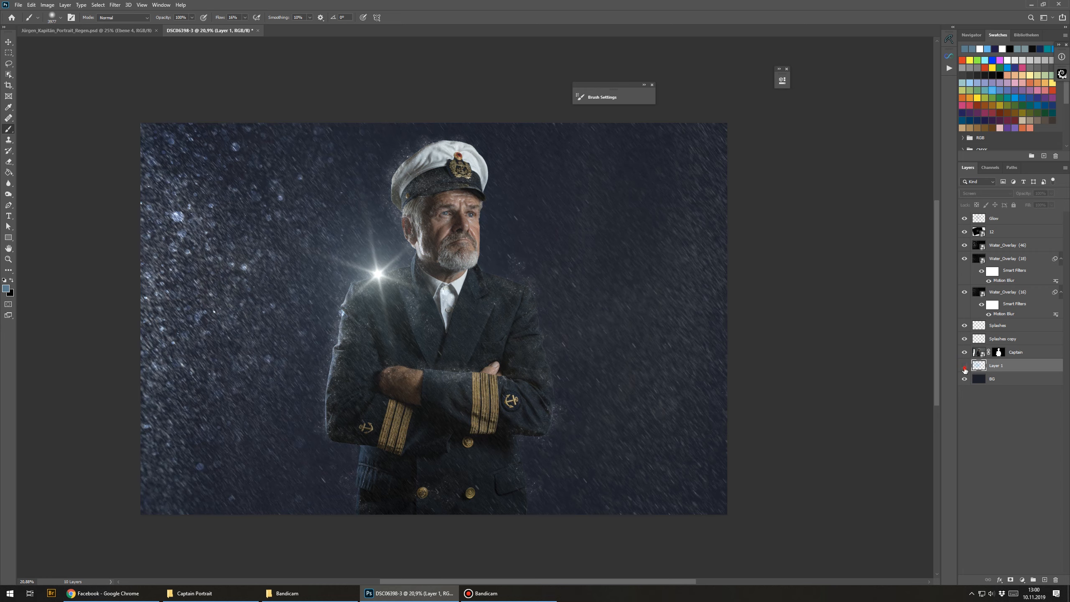
drag(380, 281, 312, 309)
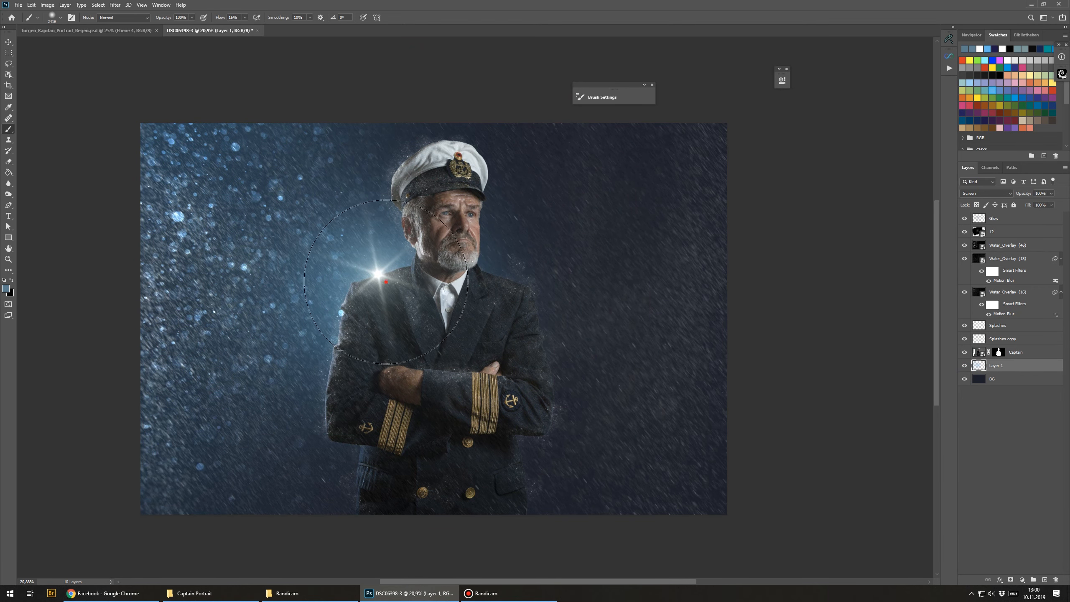
drag(380, 292, 359, 292)
Step: Switch the brush colour to white and dab bright highlights onto the flare's centre, undoing two of the dabs
key(d)
key(x)
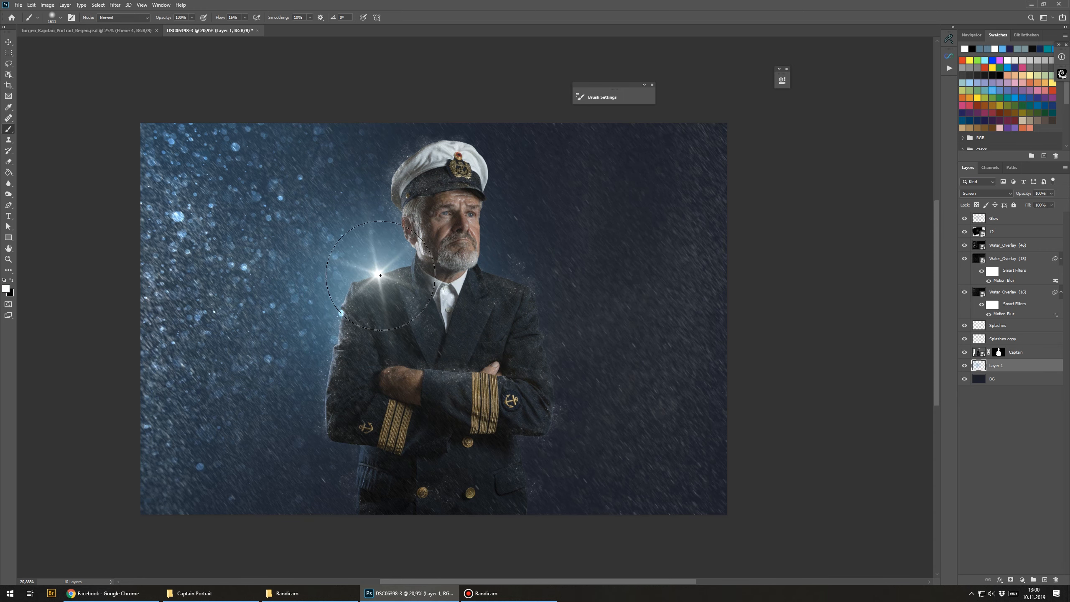
drag(389, 279, 376, 284)
click(378, 273)
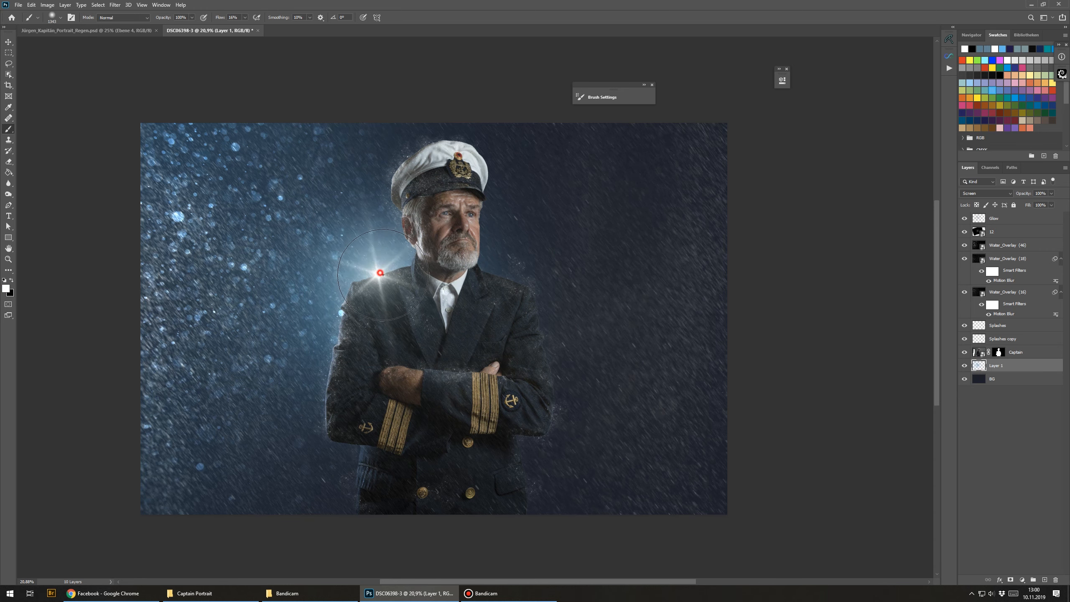
click(378, 274)
click(378, 273)
key(ctrl+z)
key(ctrl+z)
drag(371, 283, 365, 288)
click(383, 286)
Step: Add a new empty layer directly above the Captain layer and clip it to the Captain as a clipping mask
scroll(309, 296, down, 2)
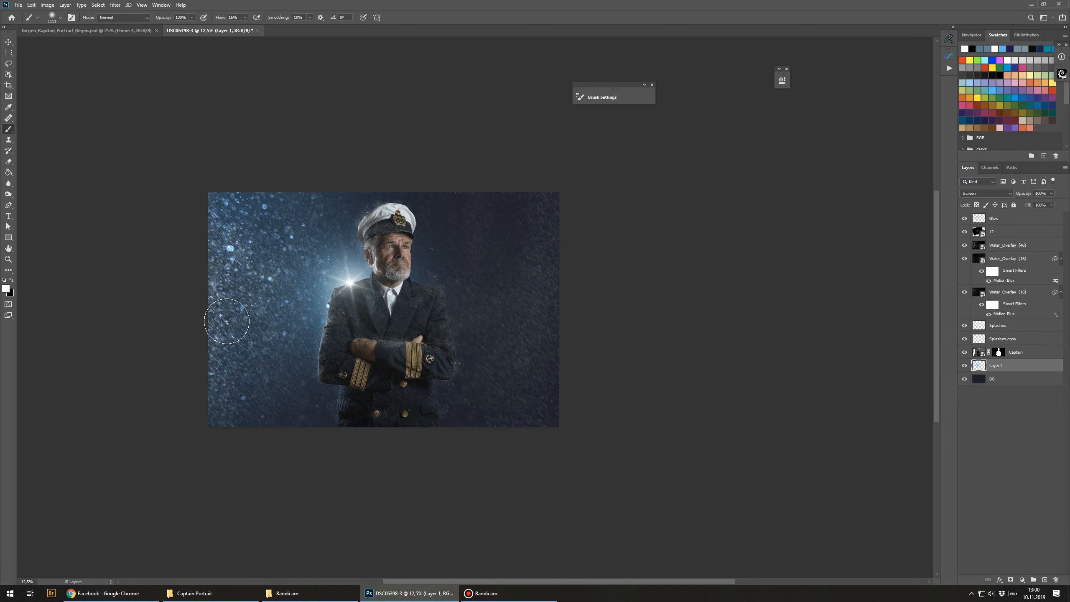
scroll(219, 316, up, 2)
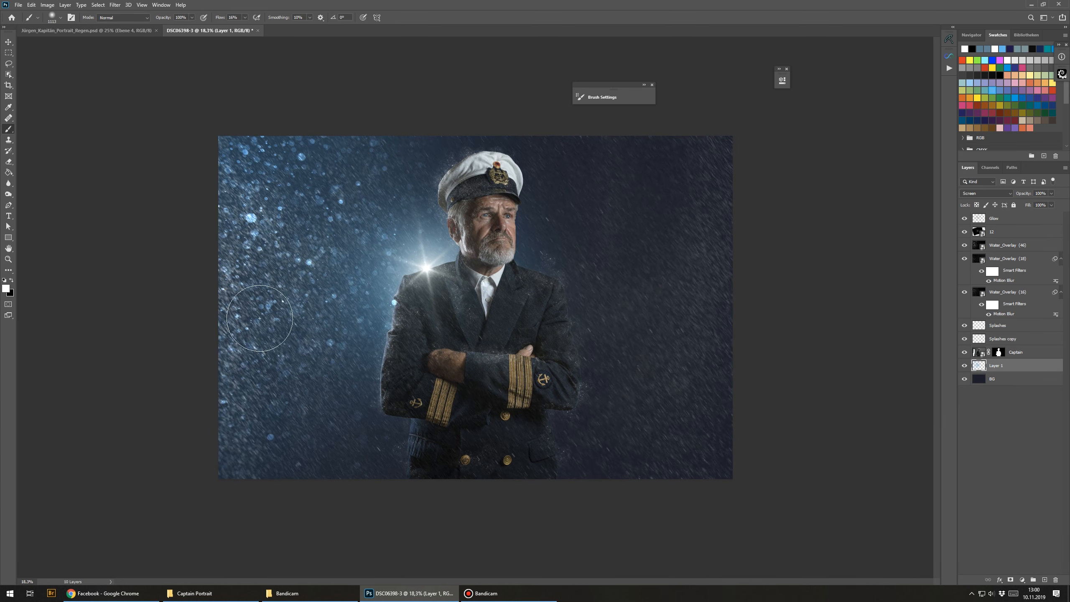
click(1011, 292)
click(1015, 329)
click(1019, 352)
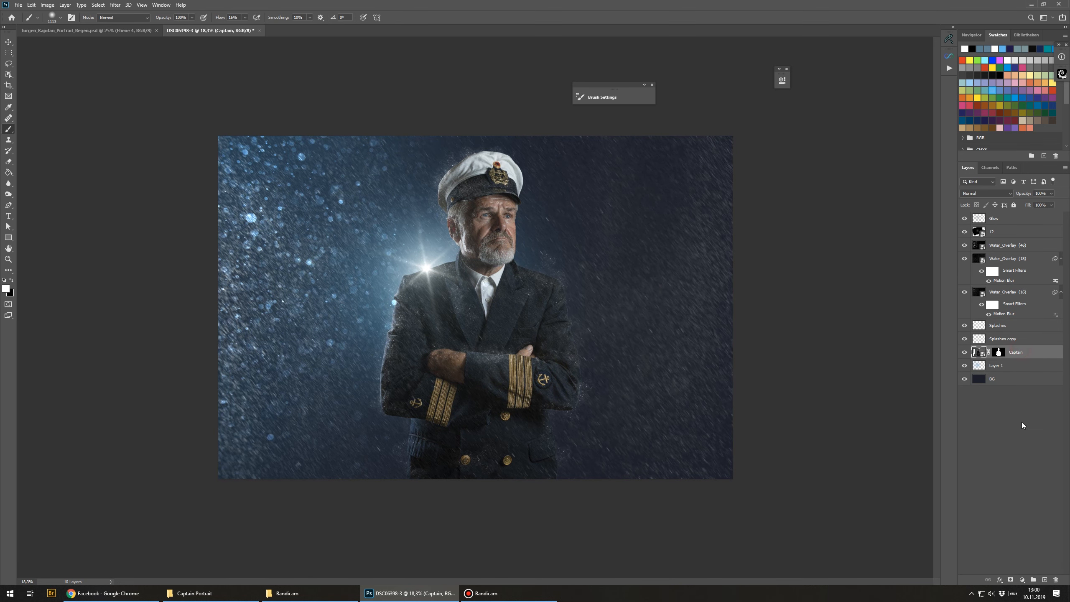
click(1045, 581)
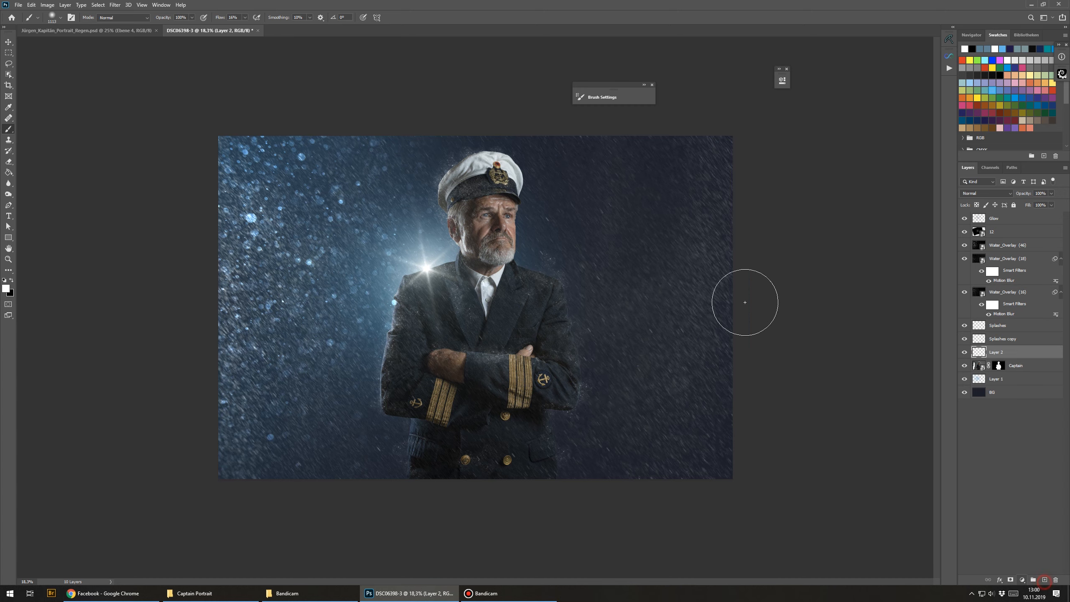
right_click(1014, 355)
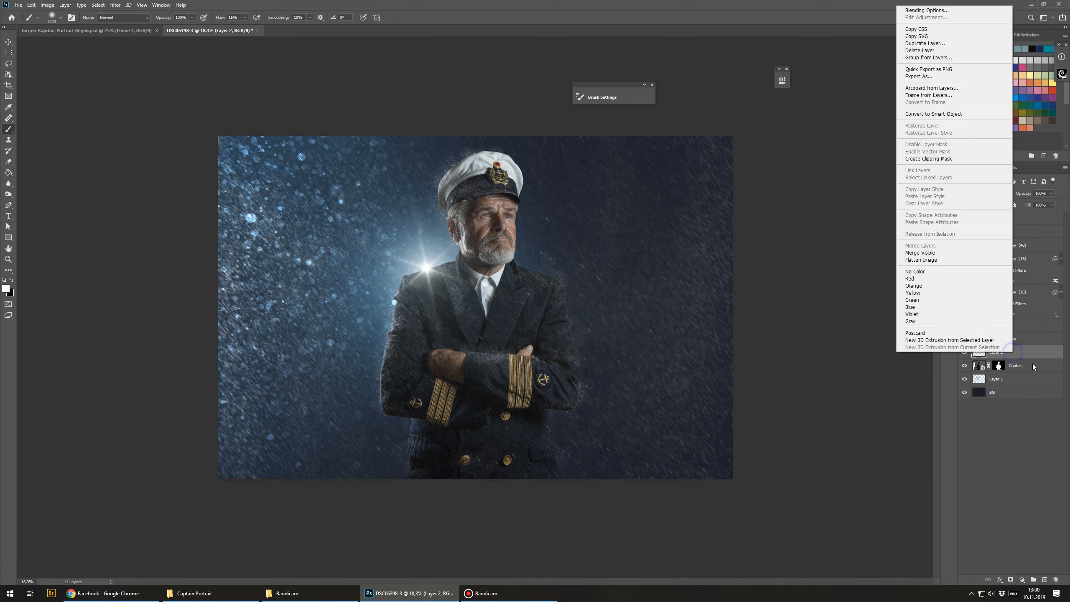
click(929, 159)
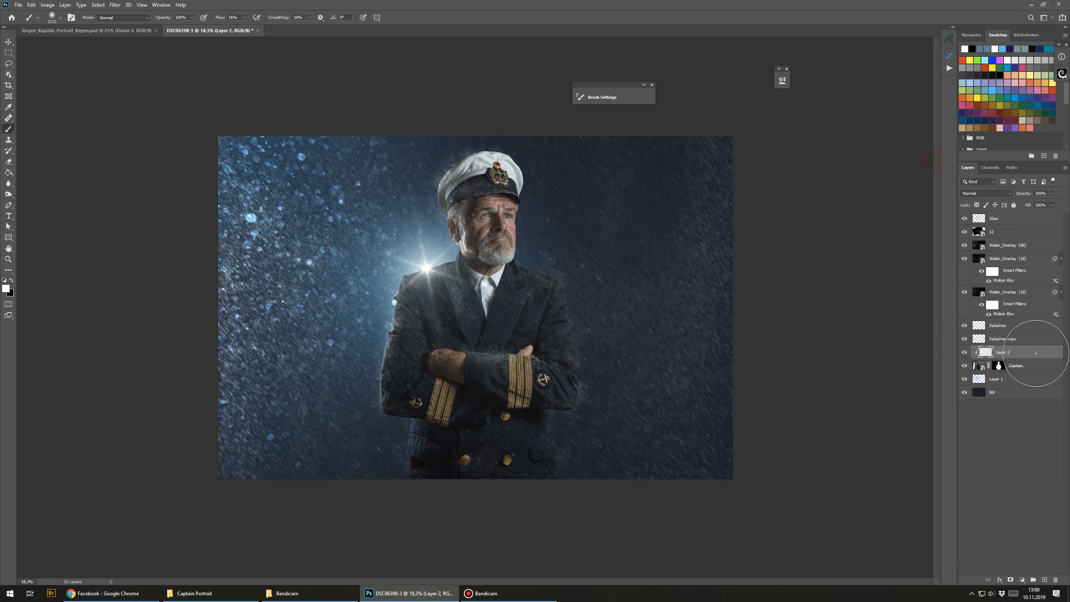
Step: Rename the clipped layer D&B and set its blend mode to Soft Light
double_click(1006, 352)
text(D&B)
key(Return)
click(977, 193)
click(969, 301)
Step: Dodge and burn the shoulder and lapel edges on the D&B layer with a soft low-flow brush
scroll(438, 381, up, 5)
scroll(340, 272, up, 5)
drag(379, 268, 207, 289)
drag(324, 286, 285, 290)
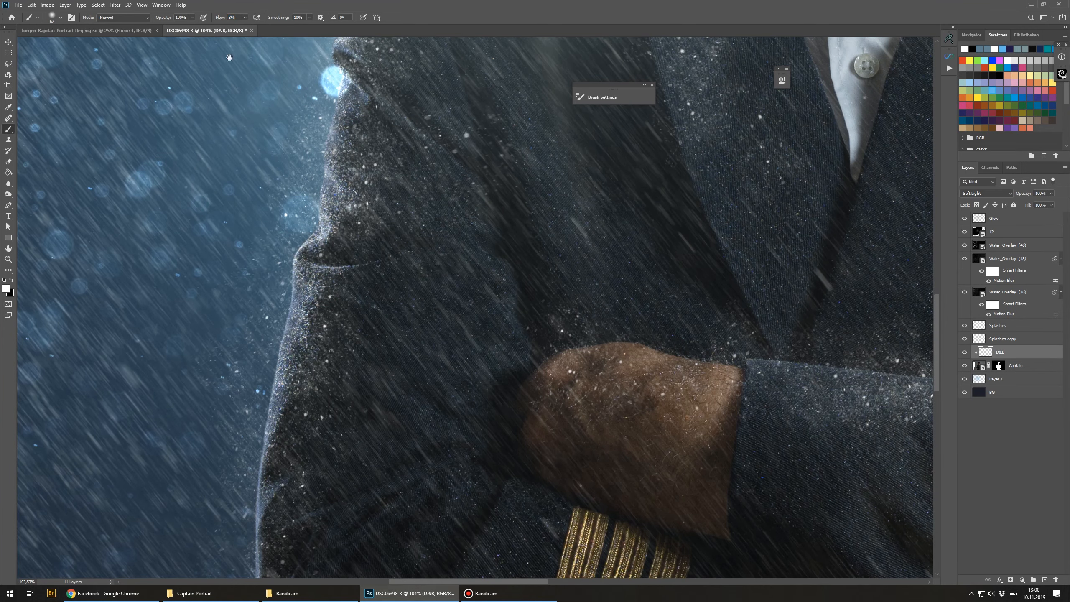
drag(263, 143, 286, 210)
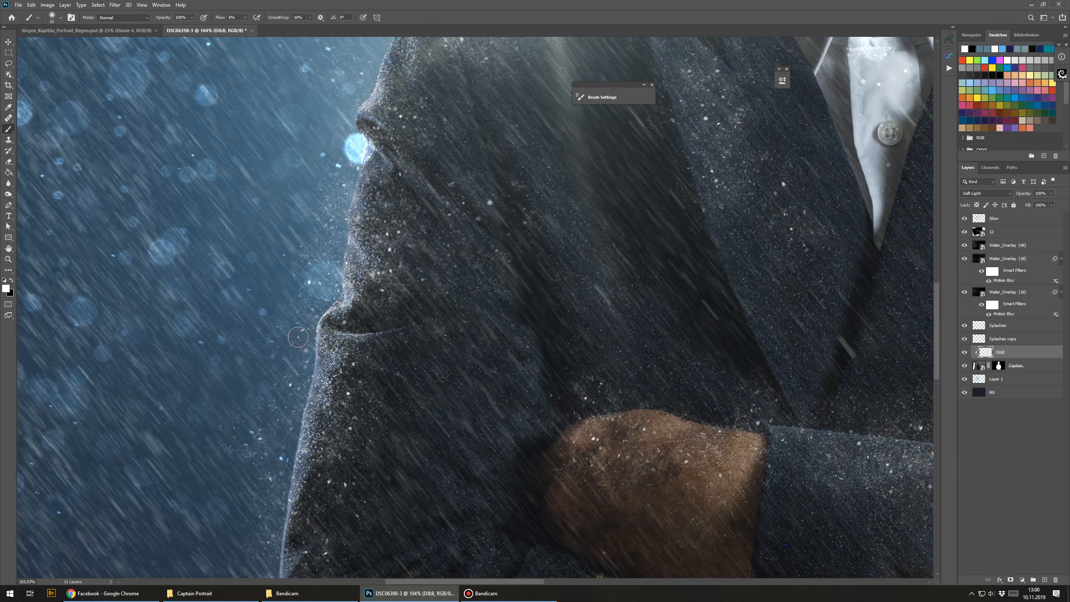
drag(423, 303, 428, 418)
drag(436, 349, 365, 332)
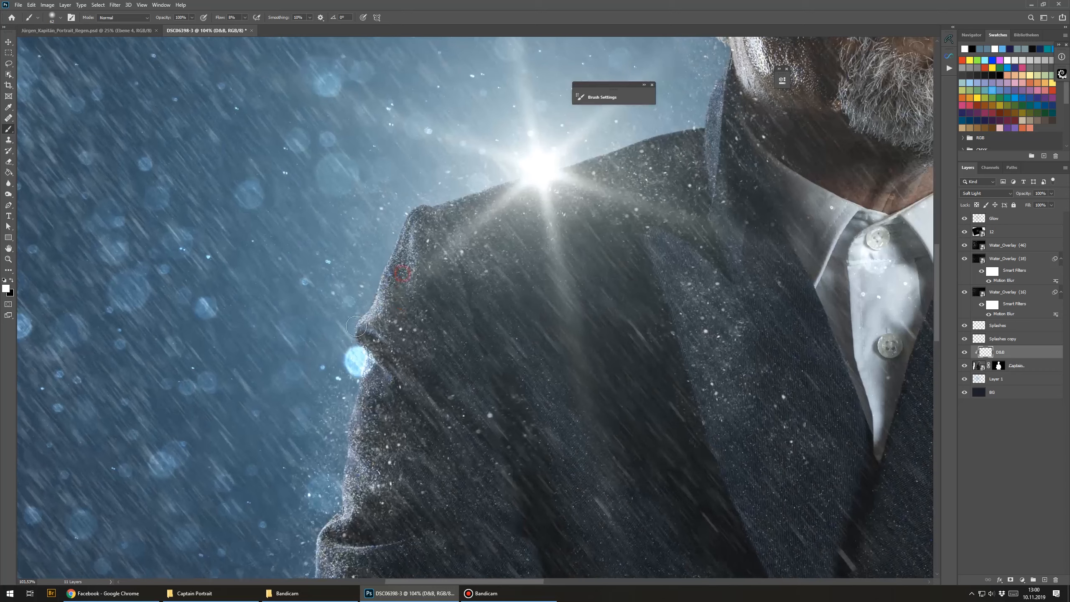
drag(417, 245, 400, 320)
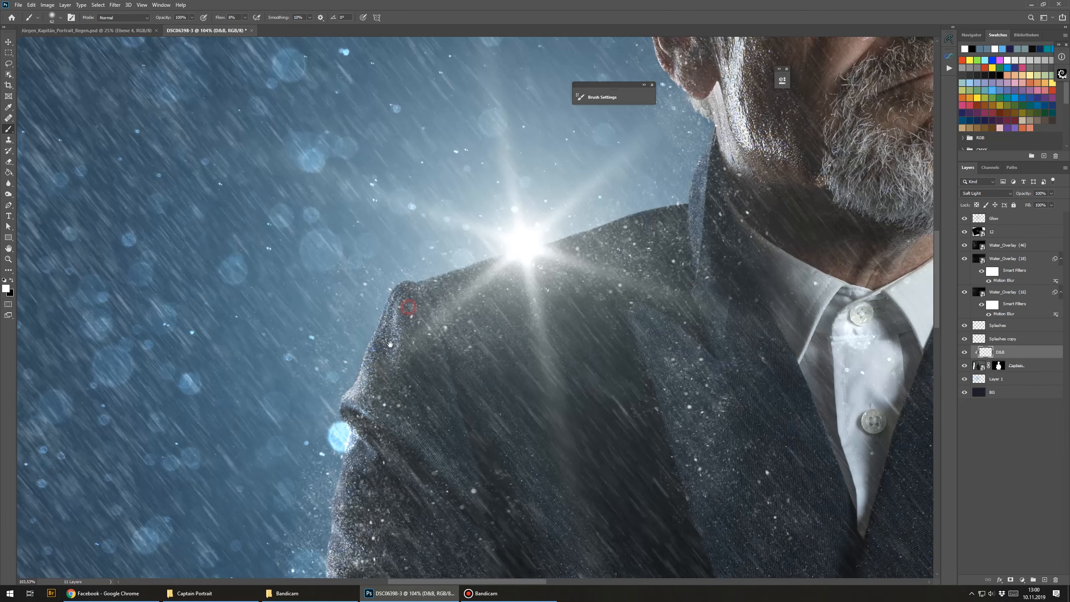
mouse_move(392, 366)
mouse_down()
mouse_move(395, 320)
mouse_move(466, 264)
mouse_move(645, 228)
mouse_move(649, 213)
mouse_move(566, 337)
mouse_up()
mouse_move(630, 362)
mouse_down()
mouse_move(614, 348)
mouse_move(613, 392)
mouse_up()
drag(607, 441, 585, 307)
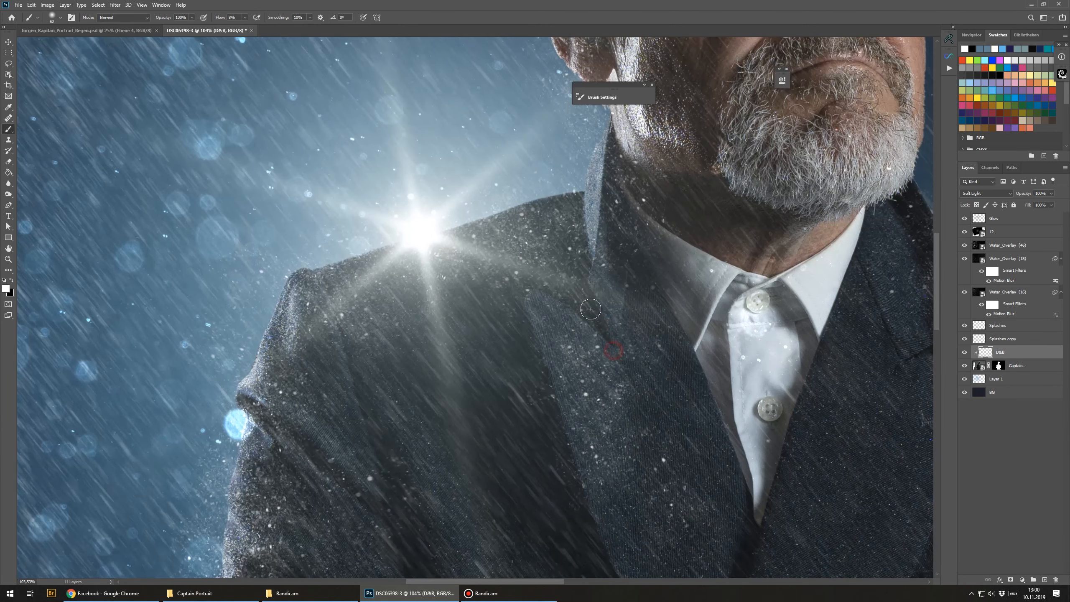
Step: Paint dodge-and-burn strokes over the captain's cap, alternating between white and black brush colours
scroll(590, 338, up, 6)
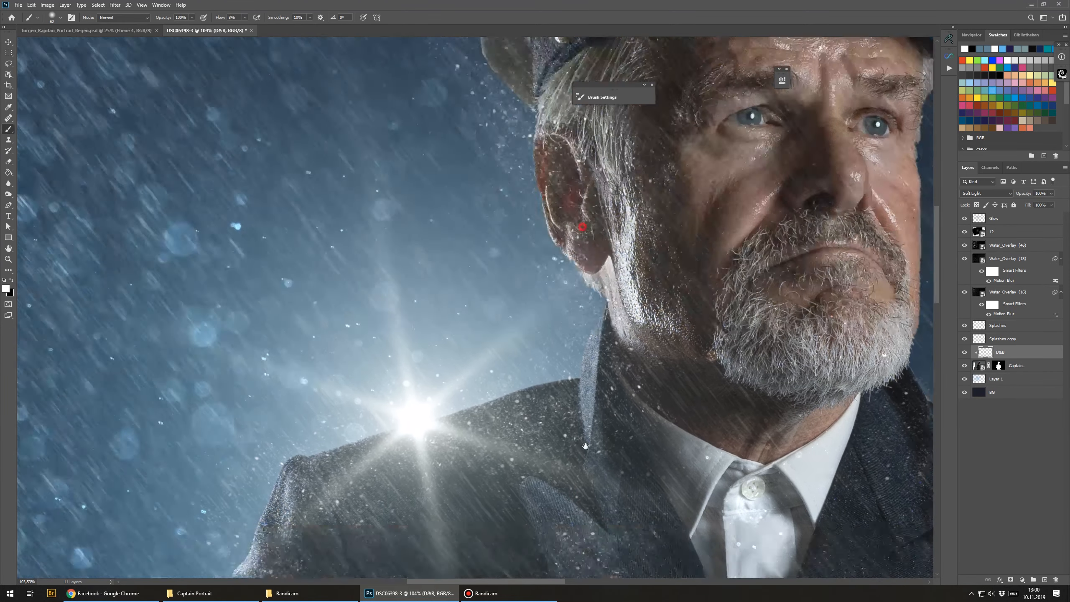
scroll(588, 320, up, 3)
mouse_move(564, 263)
mouse_down()
mouse_move(426, 407)
mouse_move(449, 352)
mouse_up()
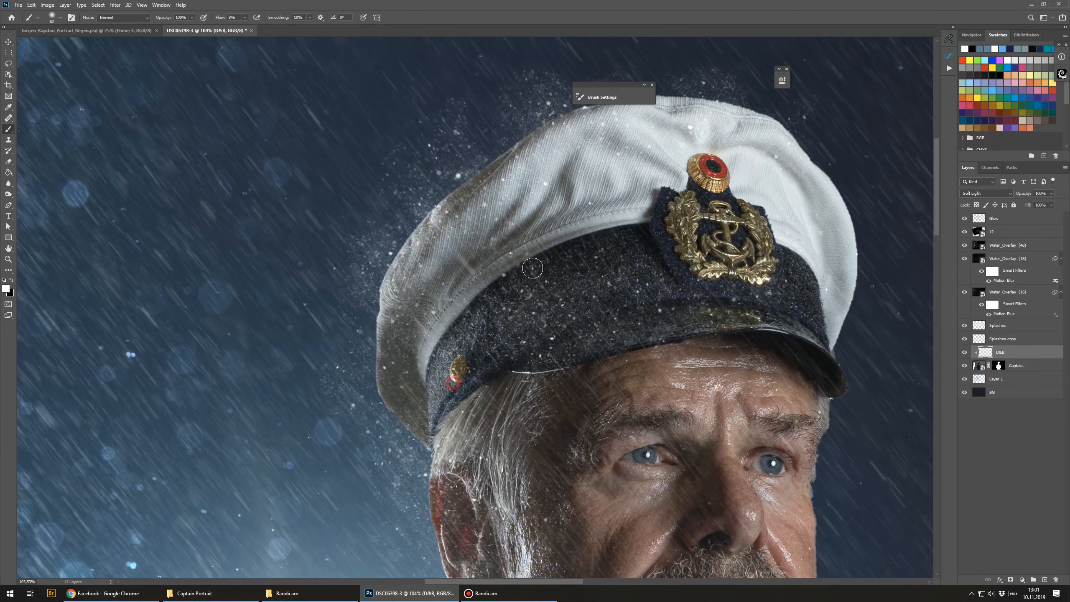
mouse_move(524, 281)
mouse_down()
mouse_move(445, 363)
mouse_move(543, 270)
mouse_move(530, 308)
mouse_up()
alt+right_click(420, 338)
key(x)
alt+right_click(398, 343)
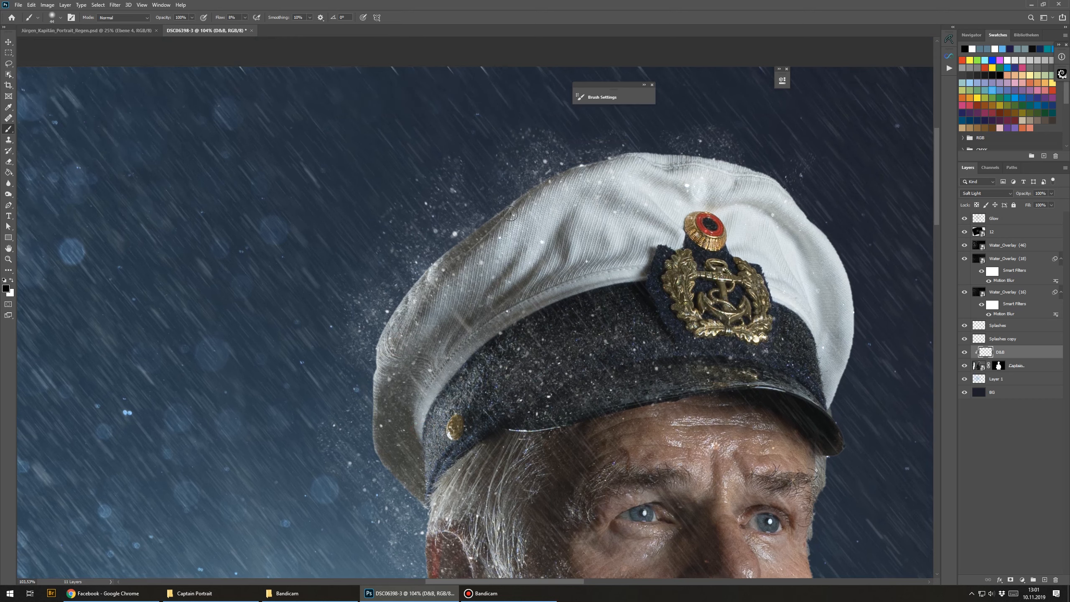
key(x)
drag(381, 439, 394, 309)
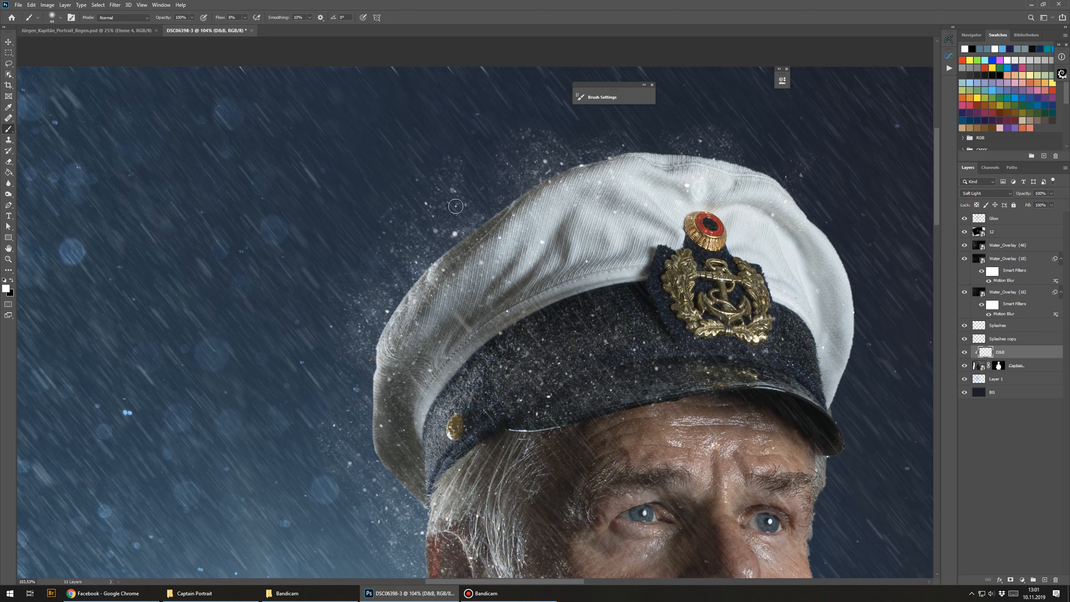
drag(511, 245, 369, 266)
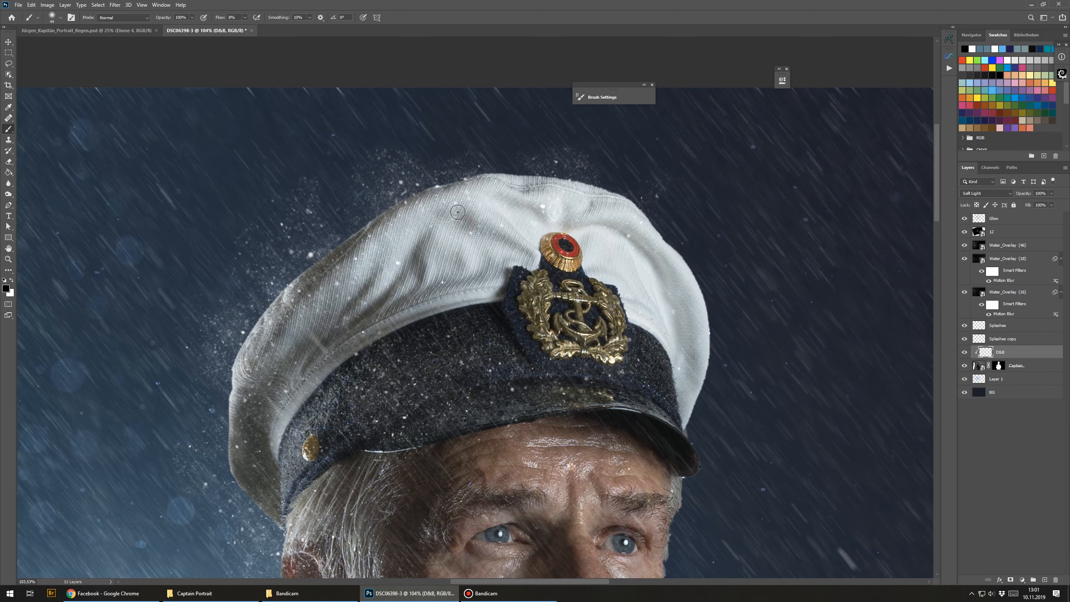
key(x)
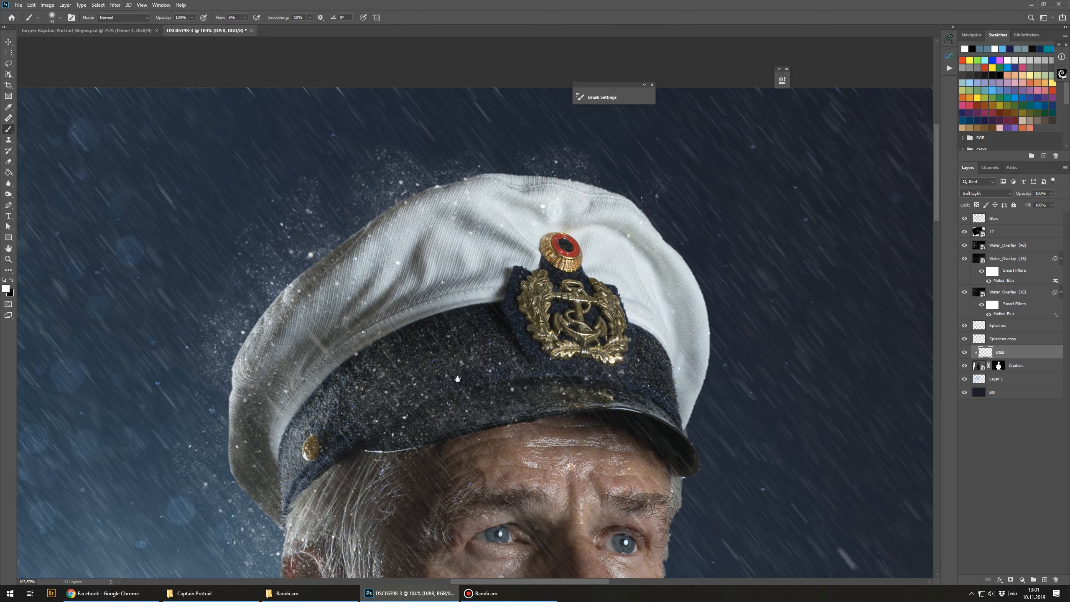
drag(480, 412, 408, 325)
key(x)
mouse_move(380, 336)
mouse_down()
mouse_move(351, 335)
mouse_move(404, 331)
mouse_move(358, 332)
mouse_move(365, 312)
mouse_up()
drag(343, 414, 382, 220)
drag(465, 193, 477, 186)
drag(513, 264, 508, 270)
key(x)
mouse_move(493, 207)
mouse_down()
mouse_move(490, 242)
mouse_move(521, 204)
mouse_up()
drag(426, 295, 421, 295)
mouse_move(371, 380)
mouse_down()
mouse_move(394, 325)
mouse_move(369, 383)
mouse_up()
key(x)
mouse_move(302, 421)
mouse_down()
mouse_move(302, 339)
mouse_move(424, 405)
mouse_up()
drag(423, 496, 379, 496)
mouse_move(355, 576)
mouse_down()
mouse_move(331, 413)
mouse_move(288, 297)
mouse_move(318, 315)
mouse_up()
mouse_move(368, 358)
mouse_down()
mouse_move(385, 361)
mouse_move(381, 410)
mouse_up()
mouse_move(283, 120)
mouse_down()
mouse_move(359, 275)
mouse_move(335, 229)
mouse_up()
drag(295, 321, 393, 303)
drag(388, 455, 279, 166)
drag(318, 339, 353, 386)
mouse_move(543, 161)
mouse_down()
mouse_move(521, 315)
mouse_move(537, 299)
mouse_move(461, 310)
mouse_up()
Step: Dodge and burn the beard and chin, switching between white and black as needed
key(x)
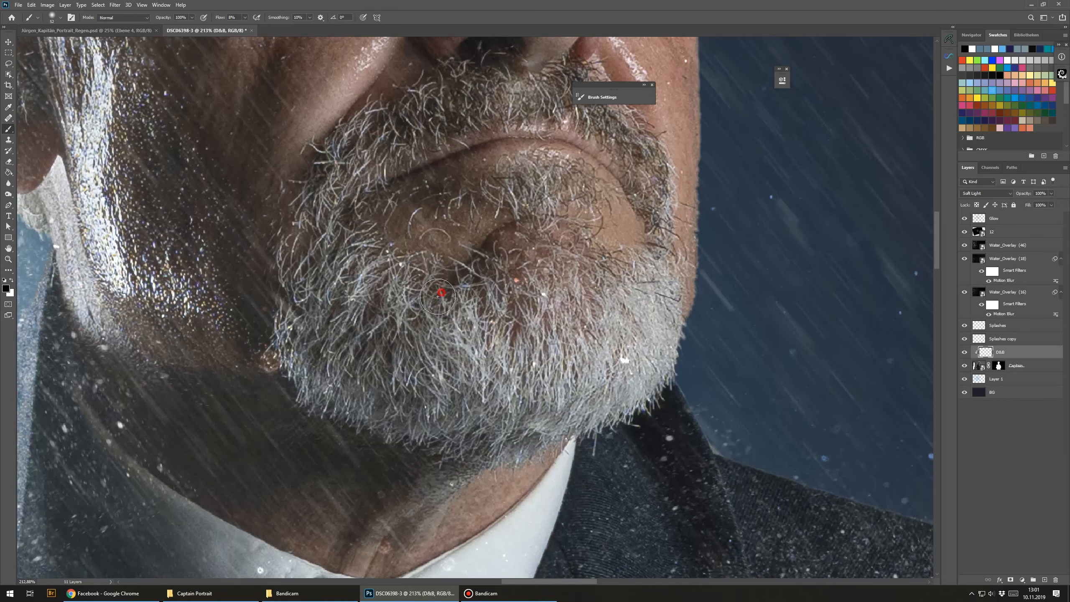
drag(473, 242, 431, 313)
key(x)
mouse_move(353, 303)
mouse_down()
mouse_move(396, 291)
mouse_move(407, 331)
mouse_up()
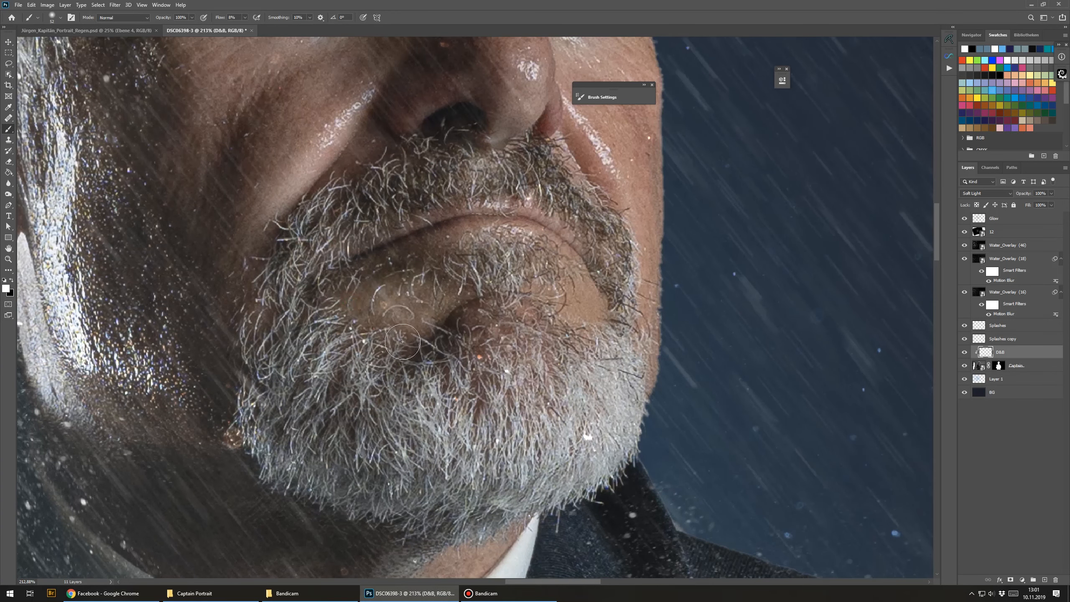
drag(355, 141, 323, 295)
drag(315, 297, 311, 298)
drag(321, 261, 317, 263)
drag(363, 226, 358, 329)
key(x)
mouse_move(273, 215)
mouse_down()
mouse_move(259, 204)
mouse_move(263, 237)
mouse_move(272, 211)
mouse_move(272, 230)
mouse_move(314, 242)
mouse_move(300, 255)
mouse_move(320, 225)
mouse_move(324, 240)
mouse_up()
Step: Brighten and shape the area around both eyes and the brows with dodge-and-burn strokes
scroll(250, 235, up, 3)
key(x)
key(x)
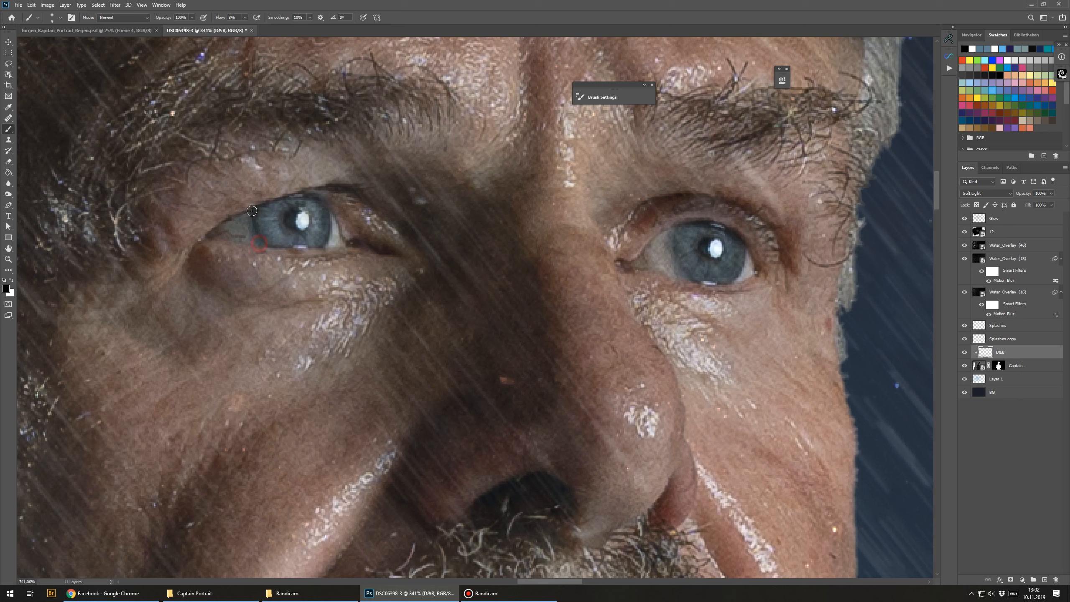
mouse_move(673, 239)
mouse_down()
mouse_move(689, 287)
mouse_move(748, 268)
mouse_up()
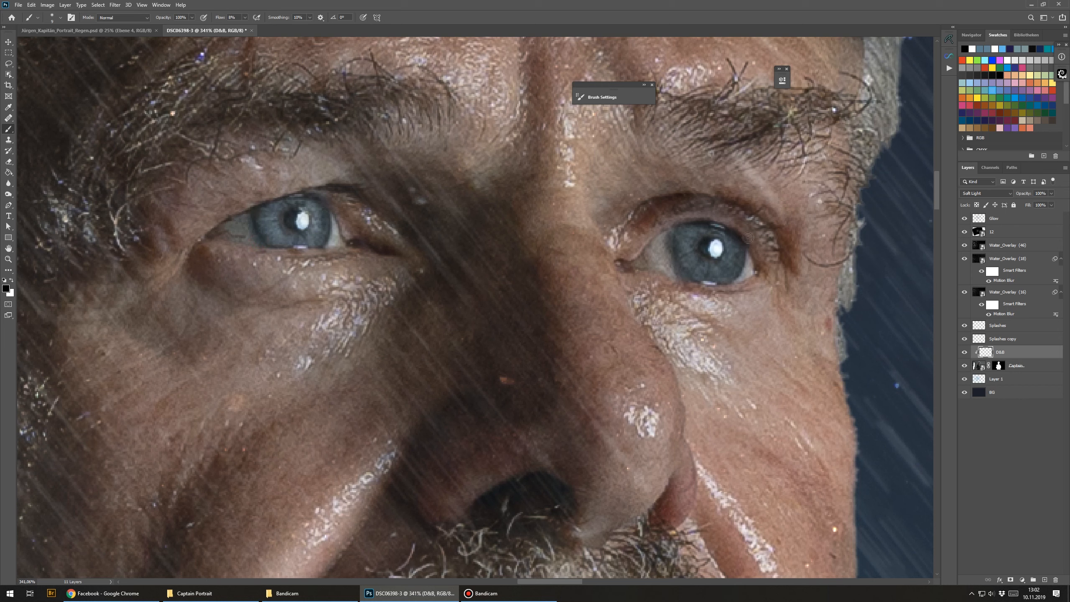
key(x)
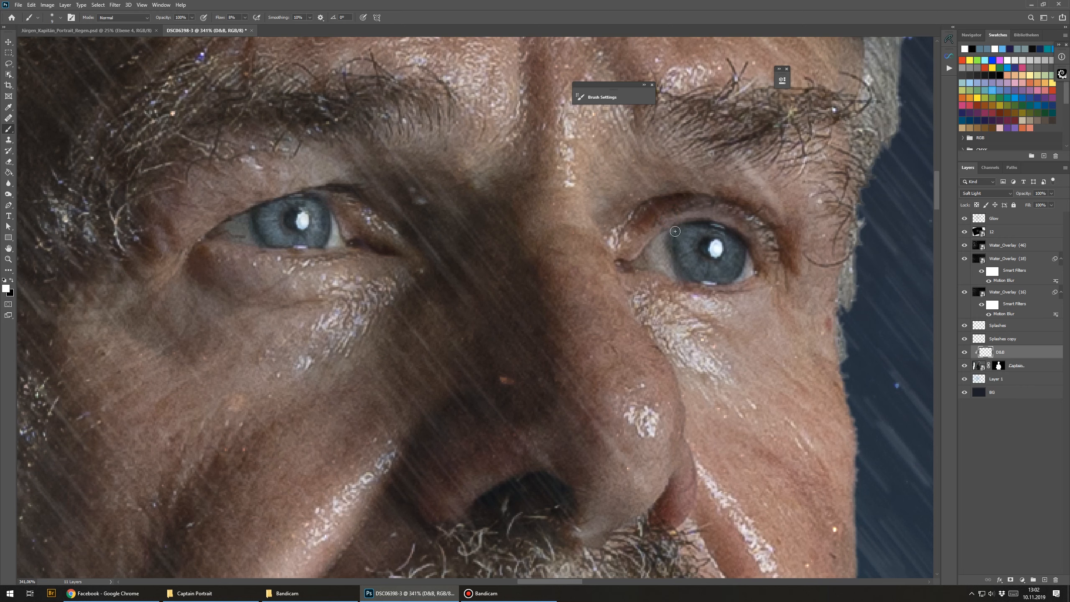
drag(366, 208, 553, 234)
mouse_move(450, 199)
mouse_down()
mouse_move(471, 179)
mouse_move(531, 167)
mouse_up()
drag(637, 199, 416, 222)
drag(571, 223, 582, 221)
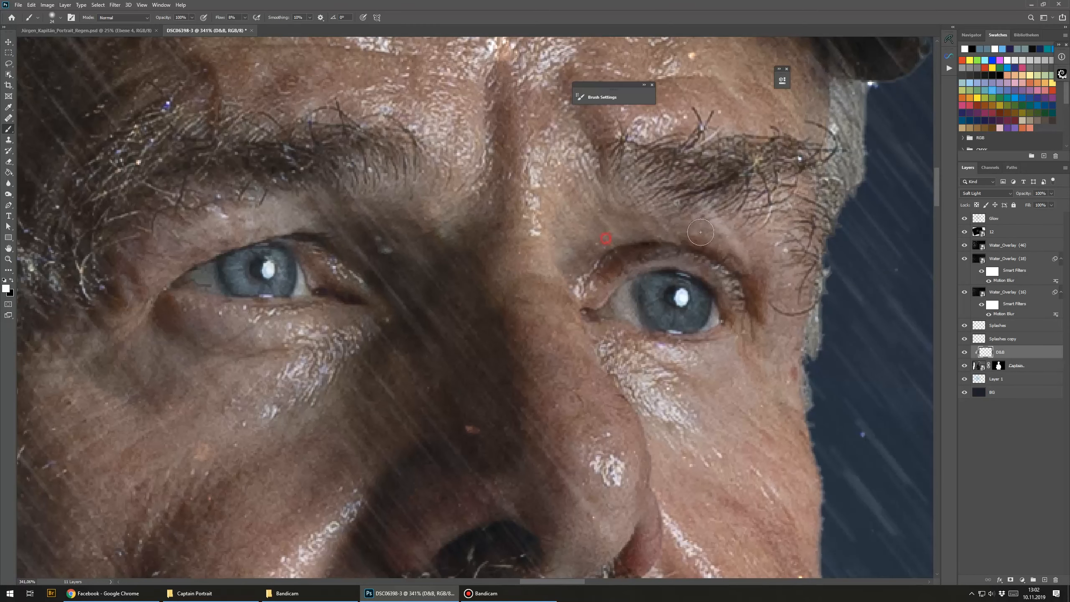
ctrl+alt+click(534, 214)
Step: Dodge and burn the jacket, sleeves and folded arms with alternating white and black strokes
scroll(534, 214, down, 6)
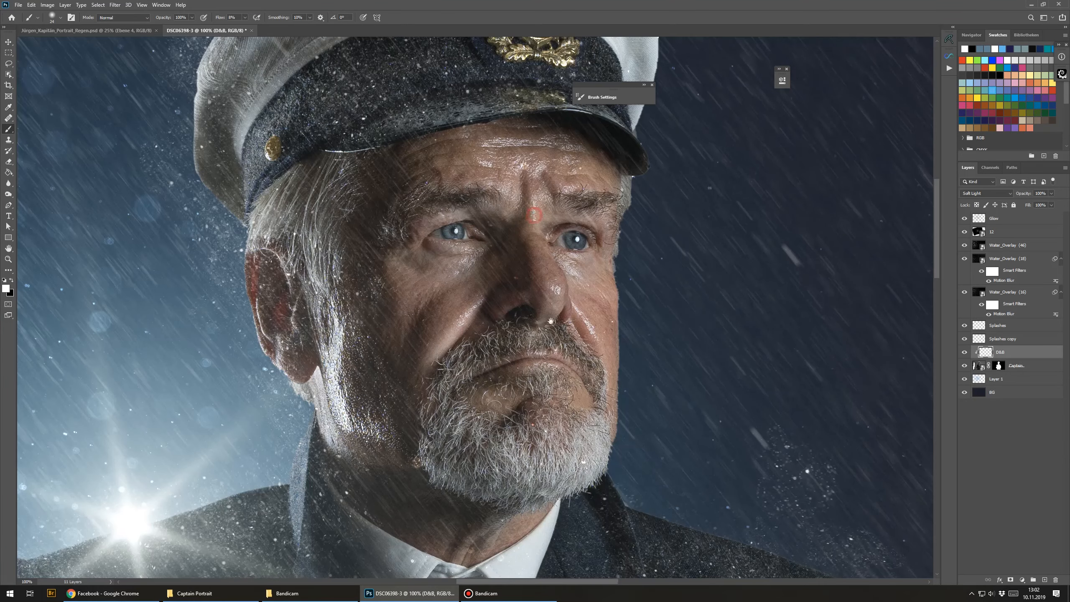
key(x)
scroll(540, 234, up, 1)
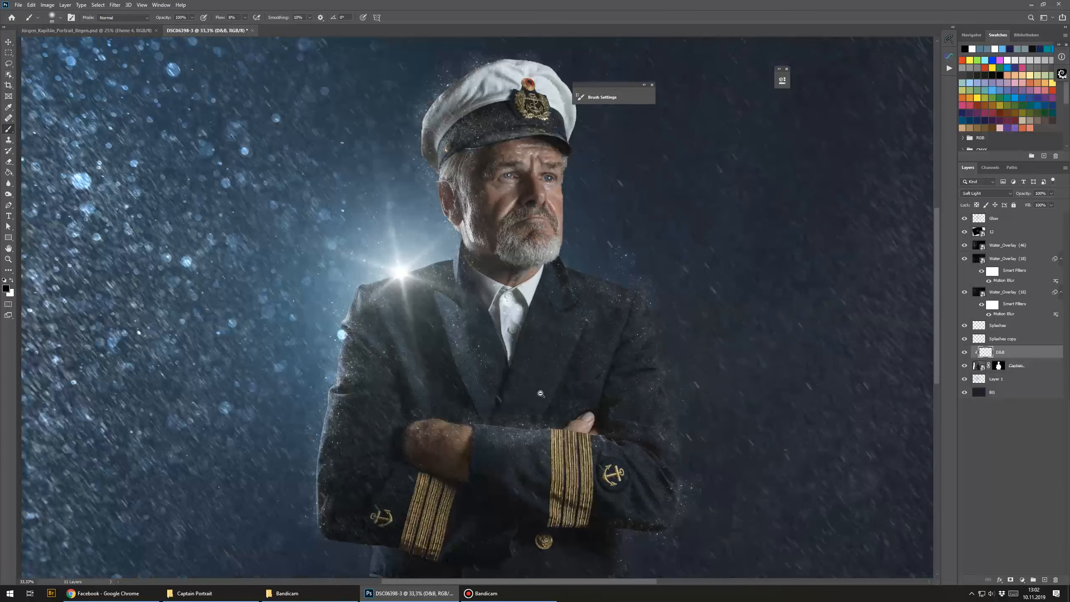
scroll(541, 234, down, 3)
key(x)
drag(551, 366, 558, 366)
mouse_move(572, 373)
mouse_down()
mouse_move(587, 323)
mouse_move(544, 428)
mouse_move(619, 278)
mouse_up()
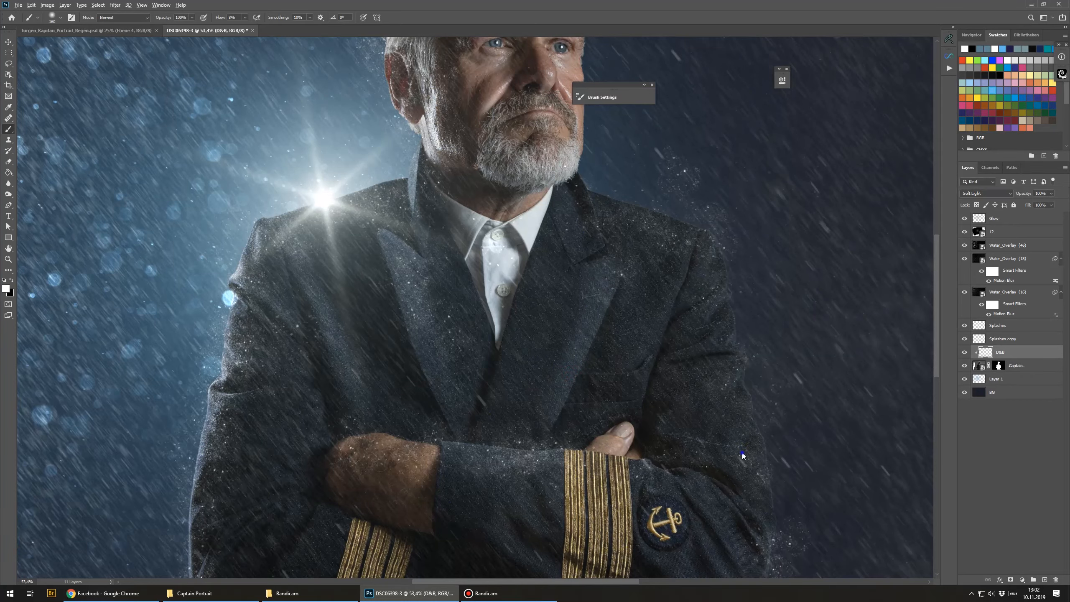
mouse_move(727, 451)
mouse_down()
mouse_move(741, 444)
mouse_move(683, 439)
mouse_up()
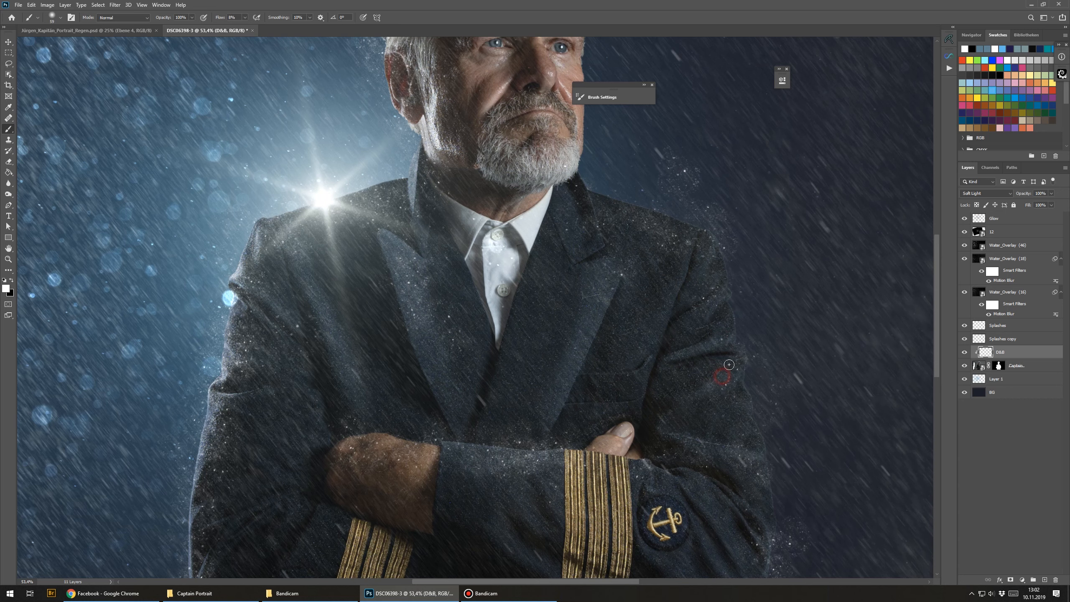
drag(575, 447, 672, 394)
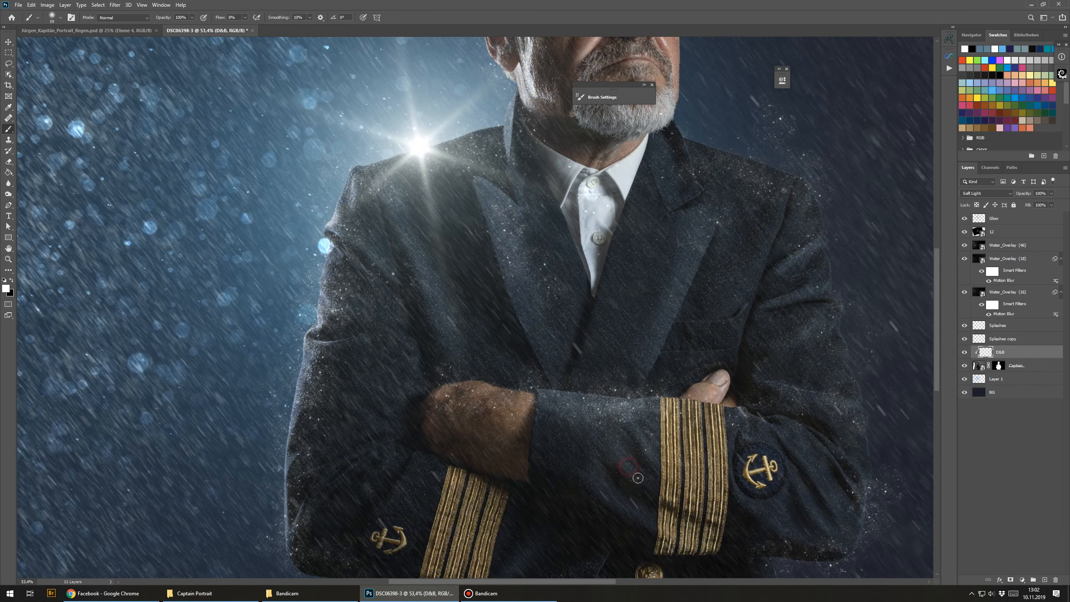
drag(685, 523, 479, 449)
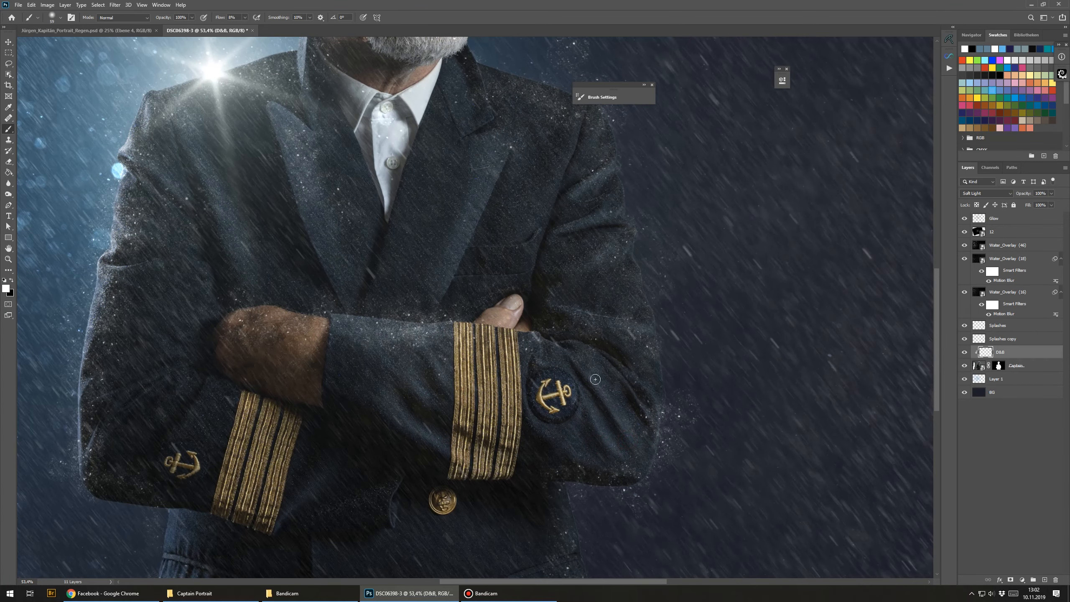
mouse_move(194, 400)
mouse_down()
mouse_move(209, 388)
mouse_move(461, 416)
mouse_up()
alt+right_click(422, 445)
mouse_move(427, 462)
mouse_down()
mouse_move(482, 388)
mouse_move(445, 364)
mouse_up()
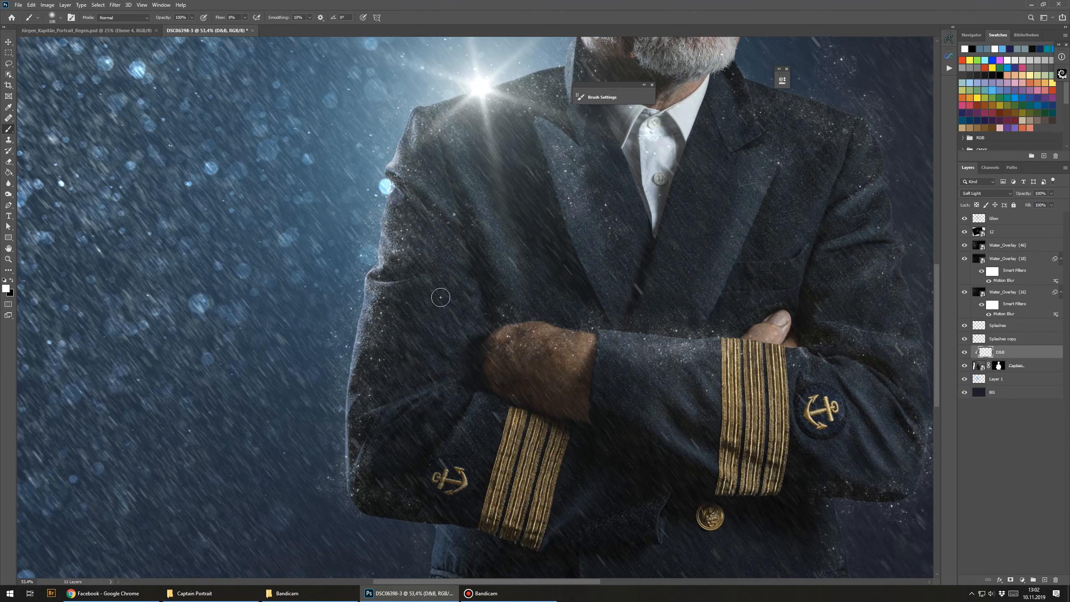
Step: Add final dodge-and-burn strokes along the jacket's left sleeve and shoulder
drag(434, 289, 361, 299)
mouse_move(463, 206)
mouse_down()
mouse_move(461, 314)
mouse_move(437, 307)
mouse_up()
key(ctrl+minus)
key(ctrl+minus)
key(ctrl+minus)
key(ctrl+minus)
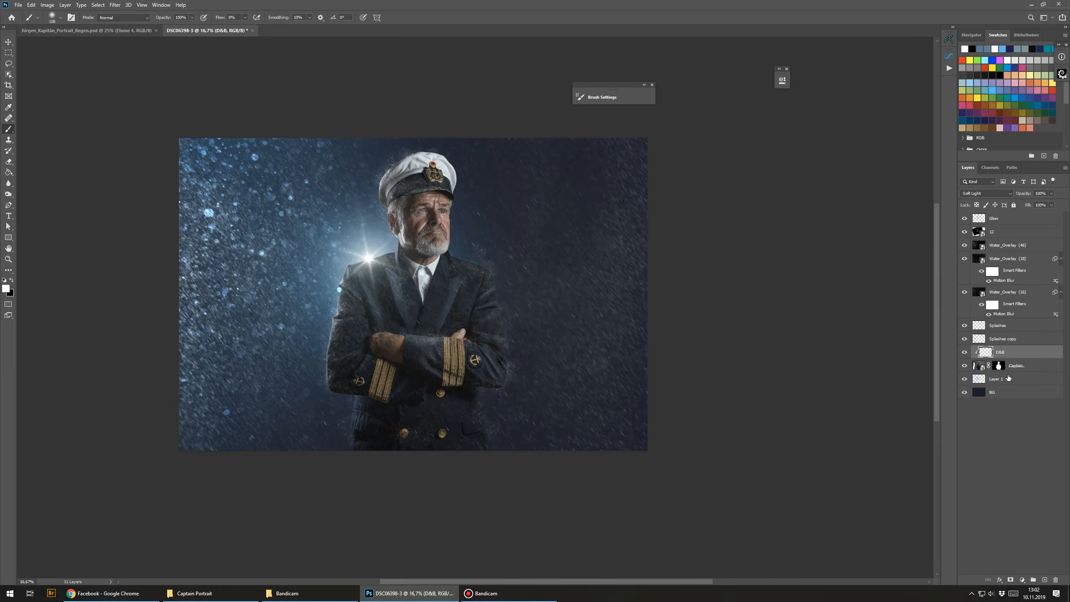
Step: Toggle the DBB dodge-and-burn layer on and off to compare the effect on the whole image
click(965, 352)
click(966, 352)
click(965, 352)
click(965, 353)
click(965, 353)
click(965, 352)
Step: Switch back to the Brush tool and dodge and burn the forehead and brow area
scroll(426, 220, up, 5)
click(8, 161)
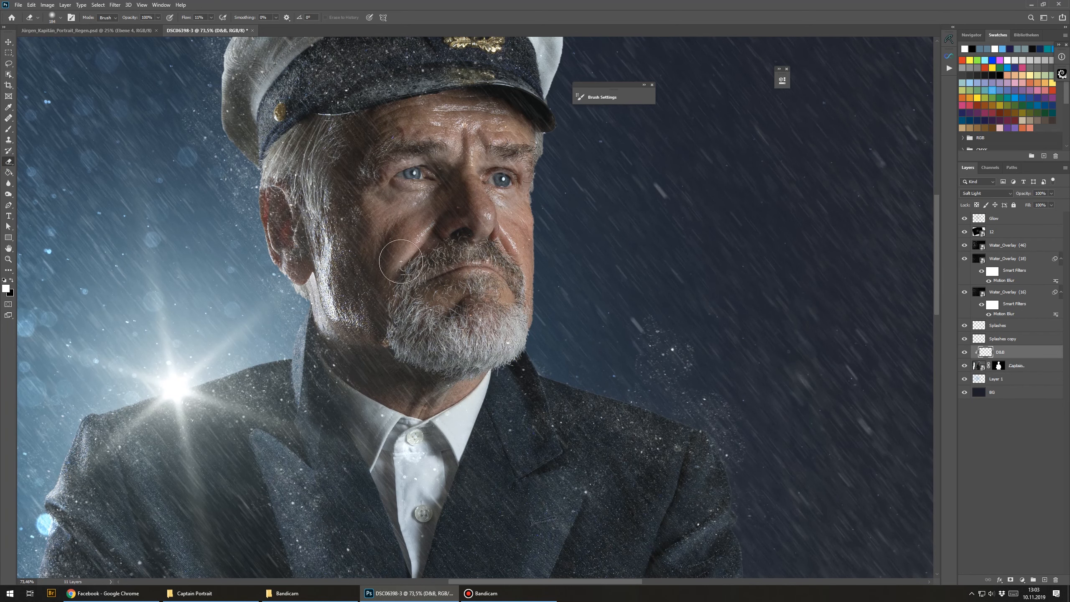
click(8, 129)
scroll(367, 180, down, 2)
scroll(385, 140, up, 3)
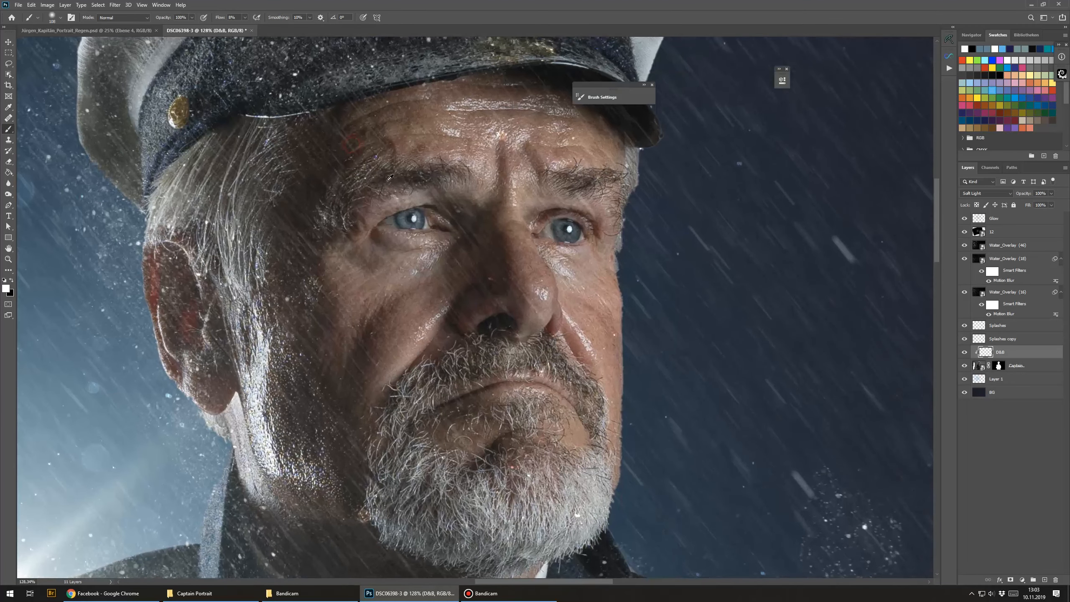
drag(390, 178, 367, 206)
key(x)
scroll(382, 178, up, 1)
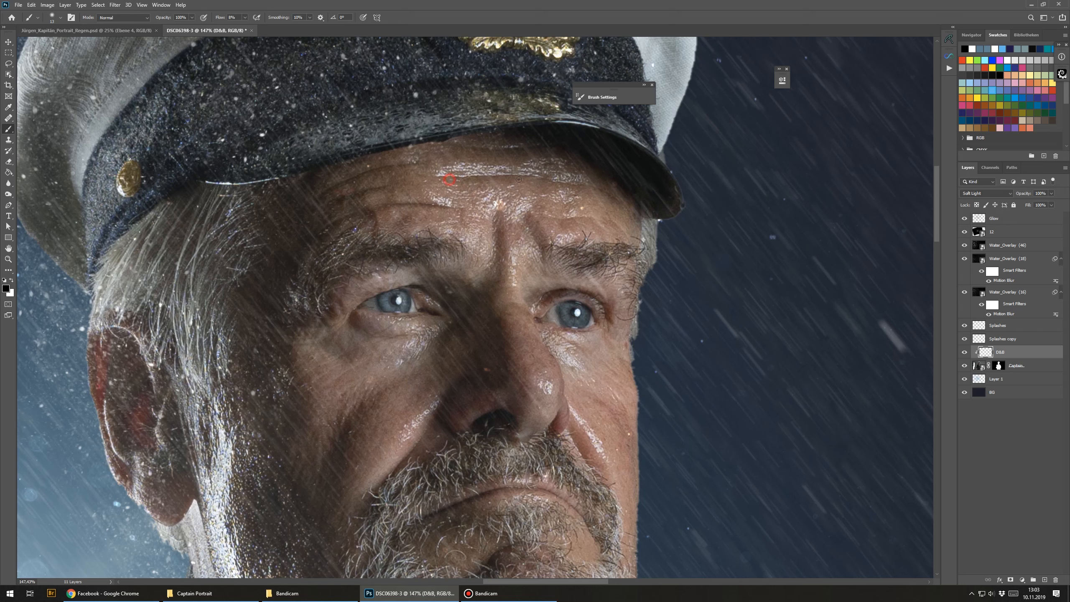
click(561, 182)
drag(565, 255, 540, 191)
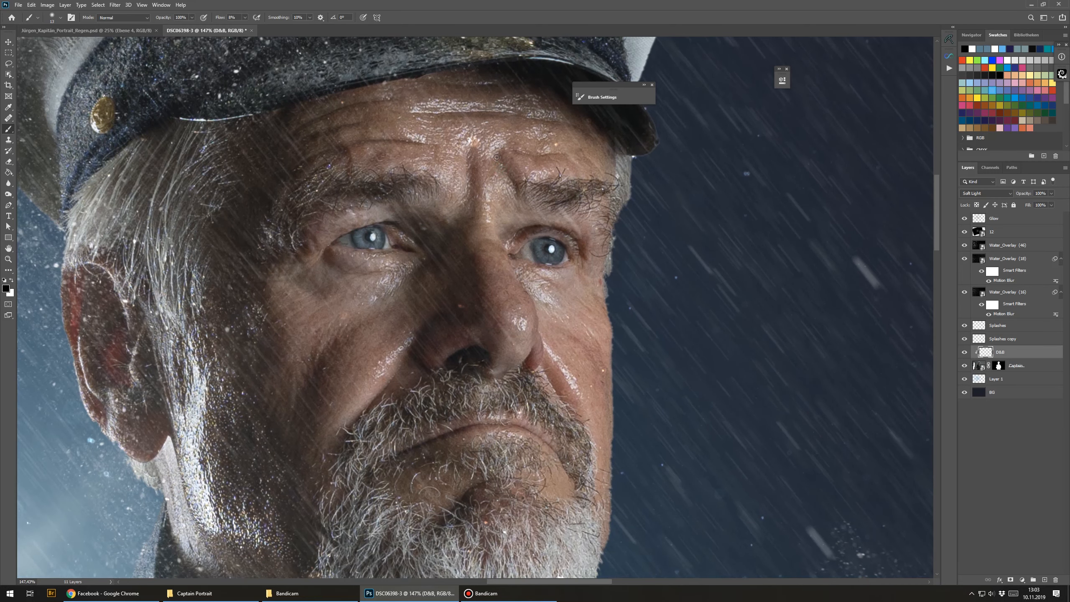
drag(452, 276, 481, 219)
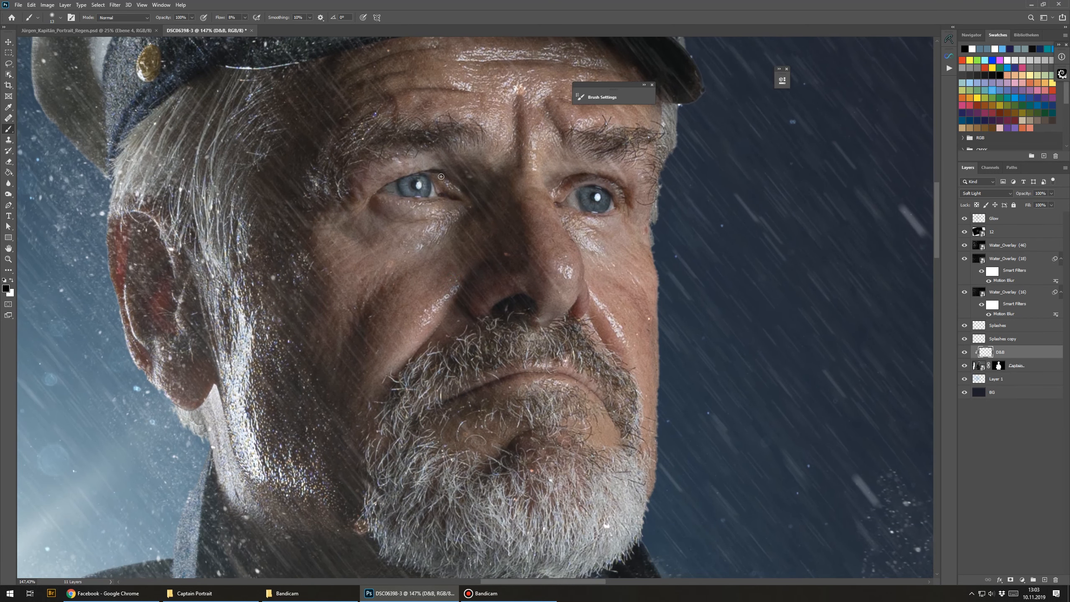
Step: Brighten and darken around both eyes and the under-eye areas with alternating white and black strokes
key(x)
scroll(599, 191, up, 5)
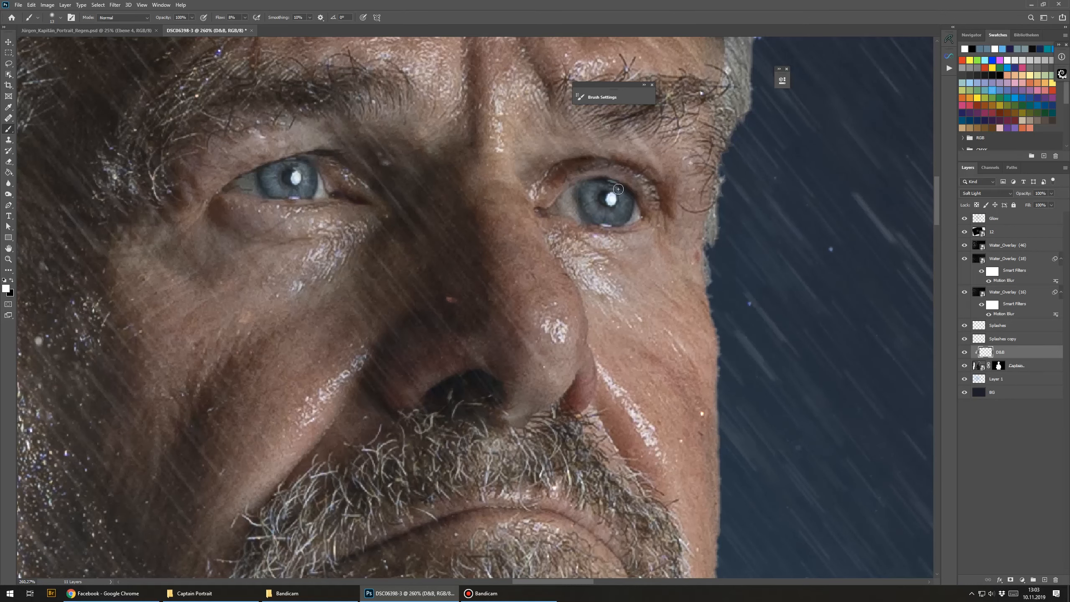
drag(275, 187, 313, 225)
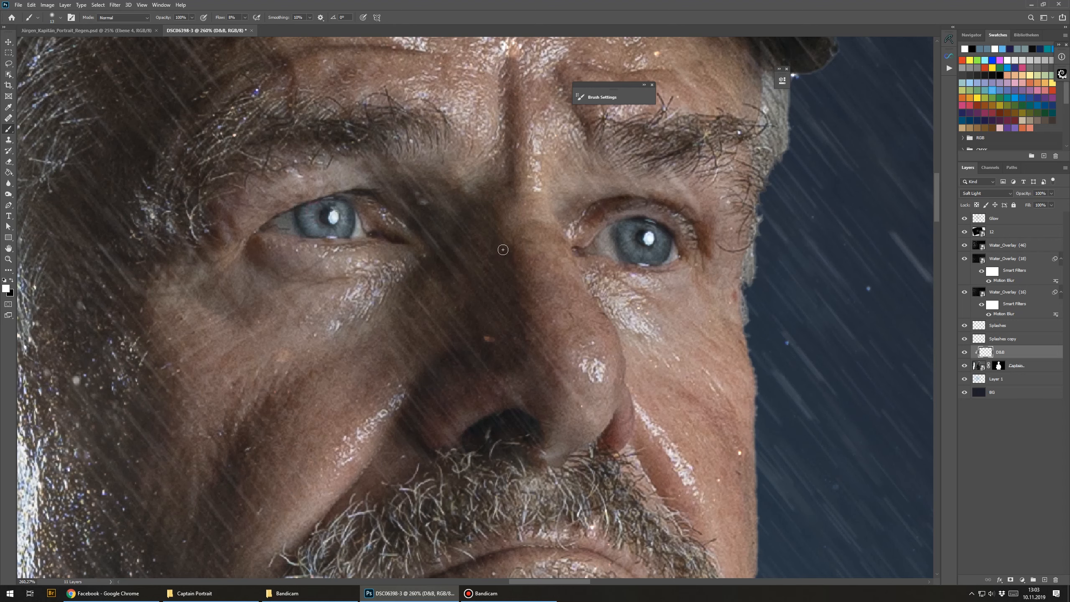
key(x)
alt+right_click(656, 266)
drag(291, 208, 382, 254)
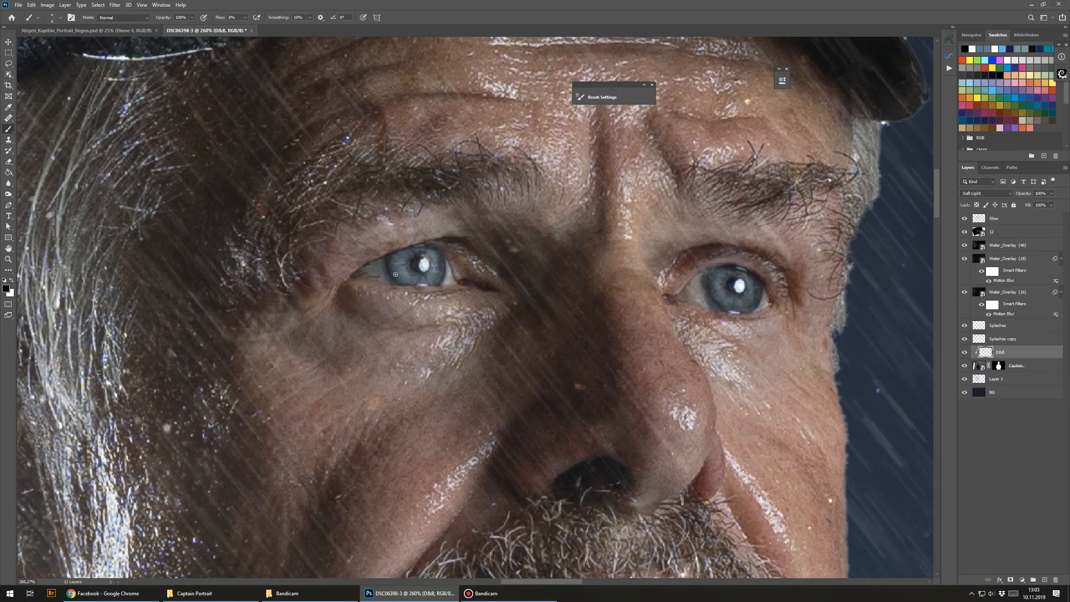
alt+click(475, 279)
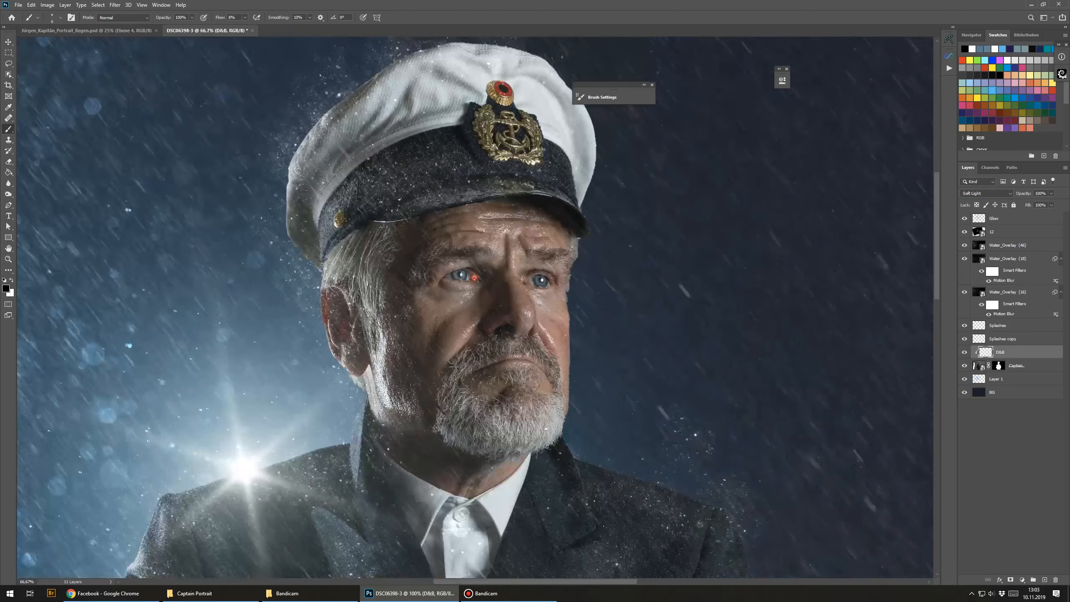
Step: Touch up the cheek beside the eye, then compare the DBB layer on and off
drag(533, 330, 411, 282)
alt+click(388, 266)
scroll(411, 282, down, 1)
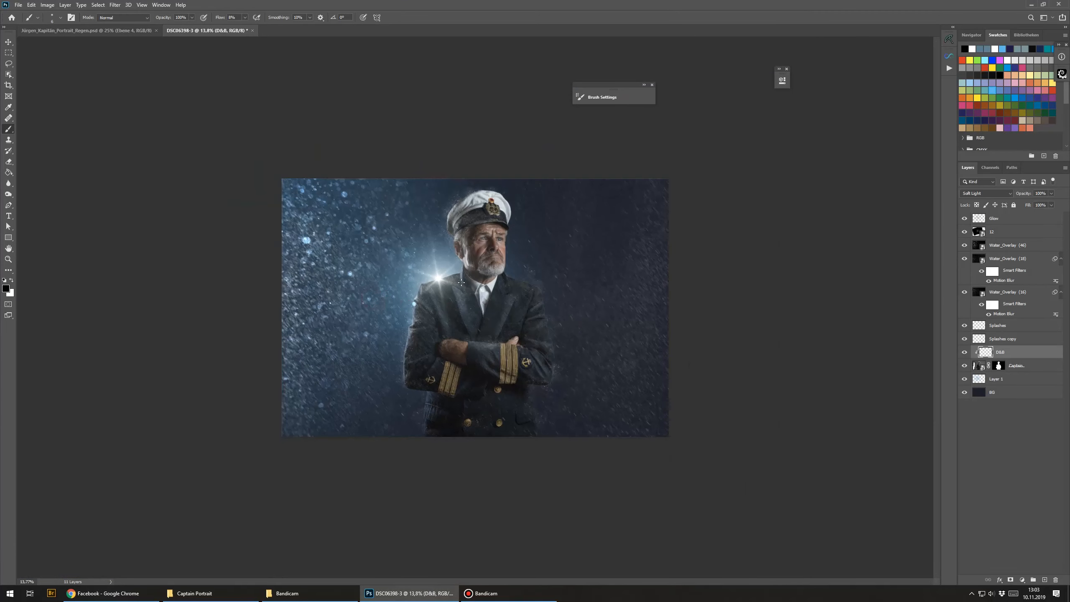
click(965, 352)
click(964, 352)
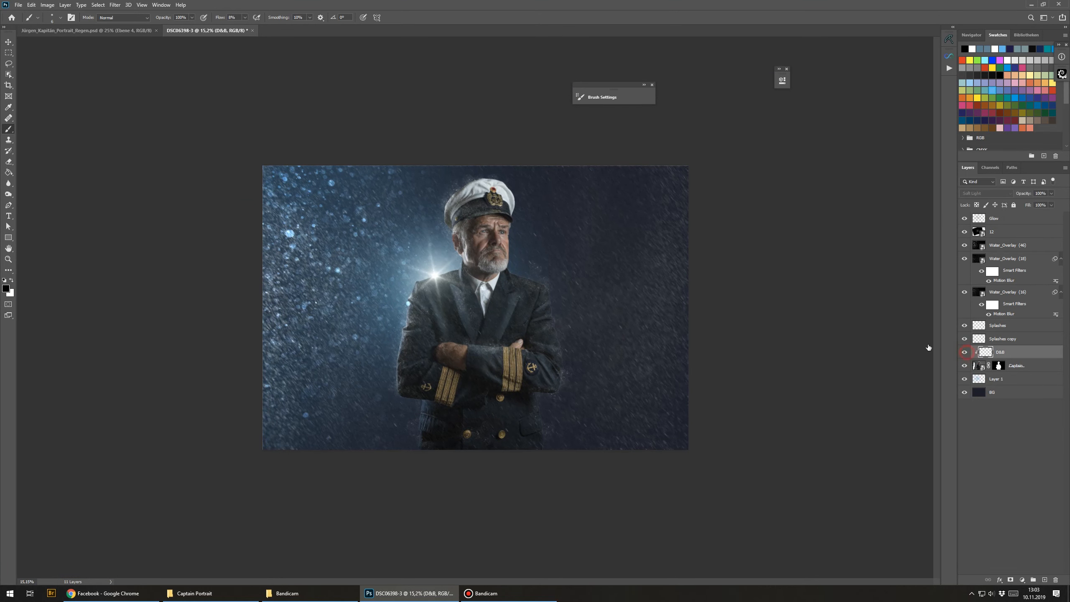
Step: Add a Hue/Saturation adjustment layer above the Glow layer and set its blend mode to Soft Light
click(1027, 225)
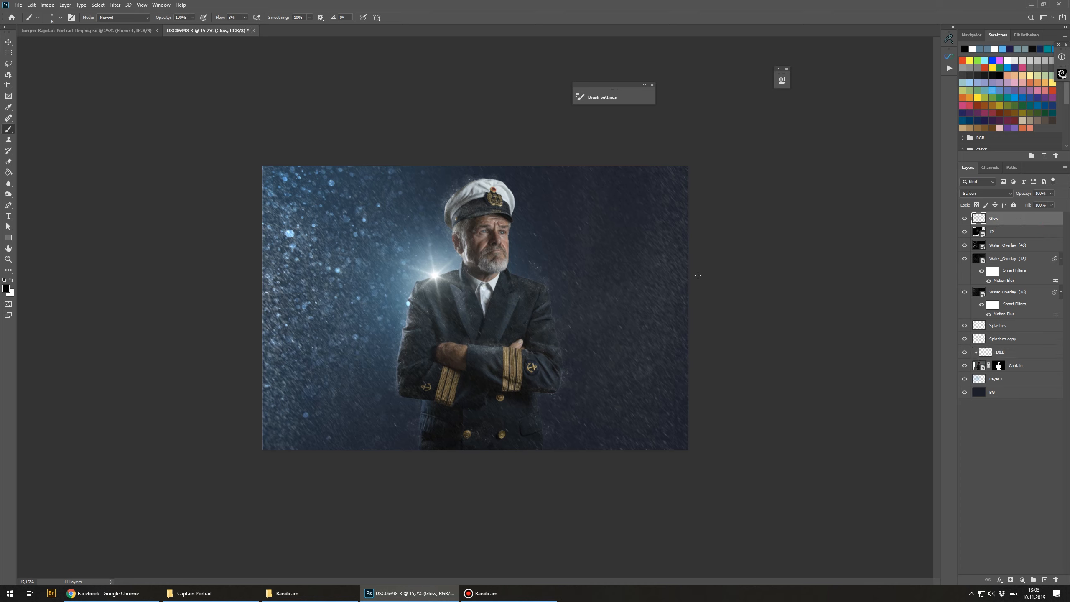
click(1023, 581)
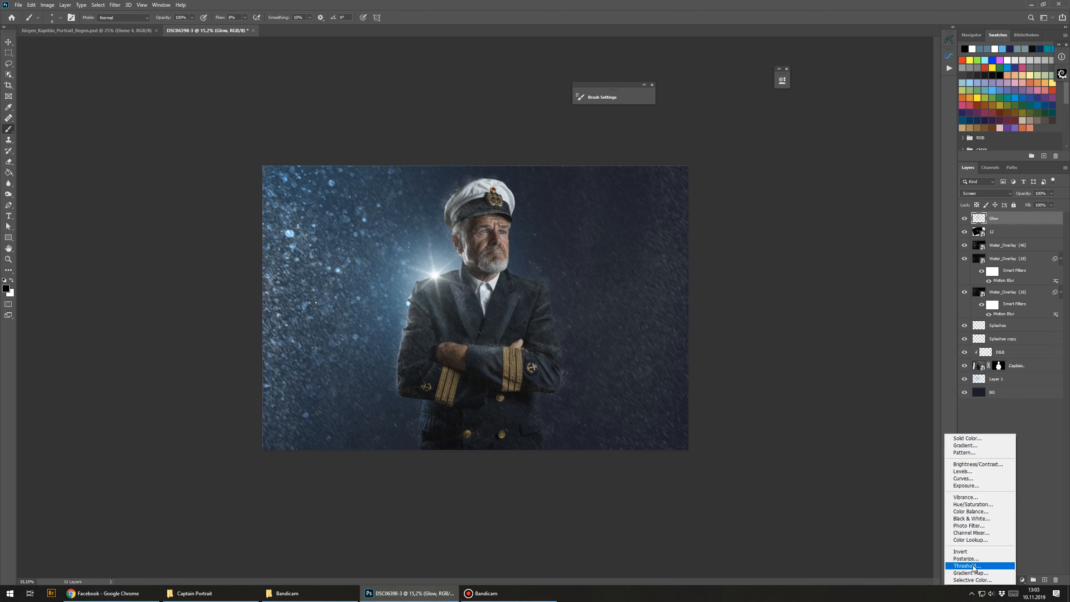
click(980, 505)
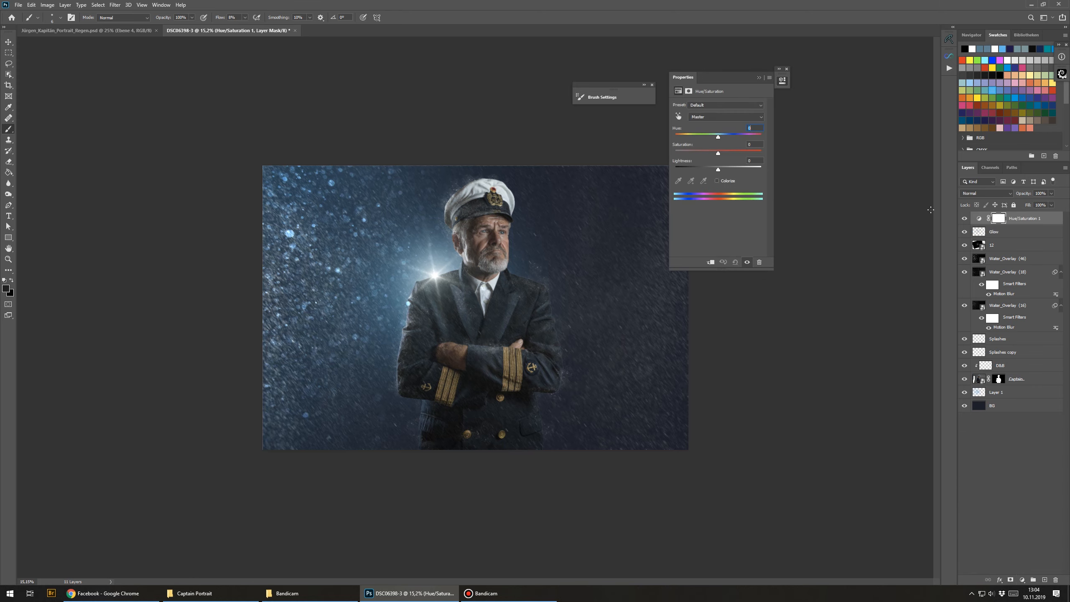
click(984, 193)
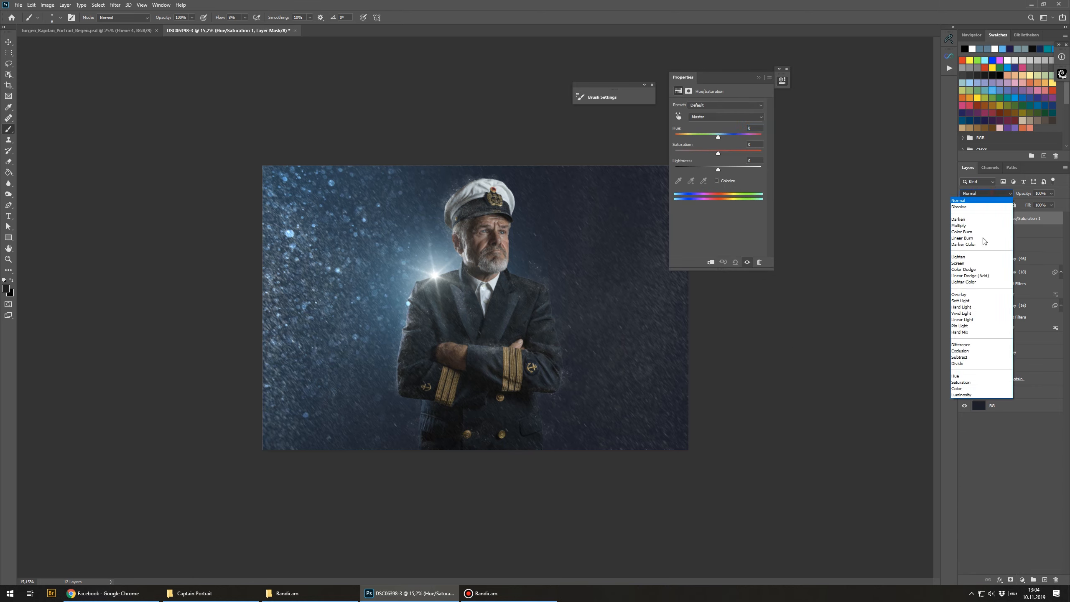
click(965, 300)
Step: Colorize the Hue/Saturation layer with hue 200 and lightness +20, then lower its opacity to 70%
click(717, 181)
drag(736, 77, 750, 185)
drag(744, 248, 735, 248)
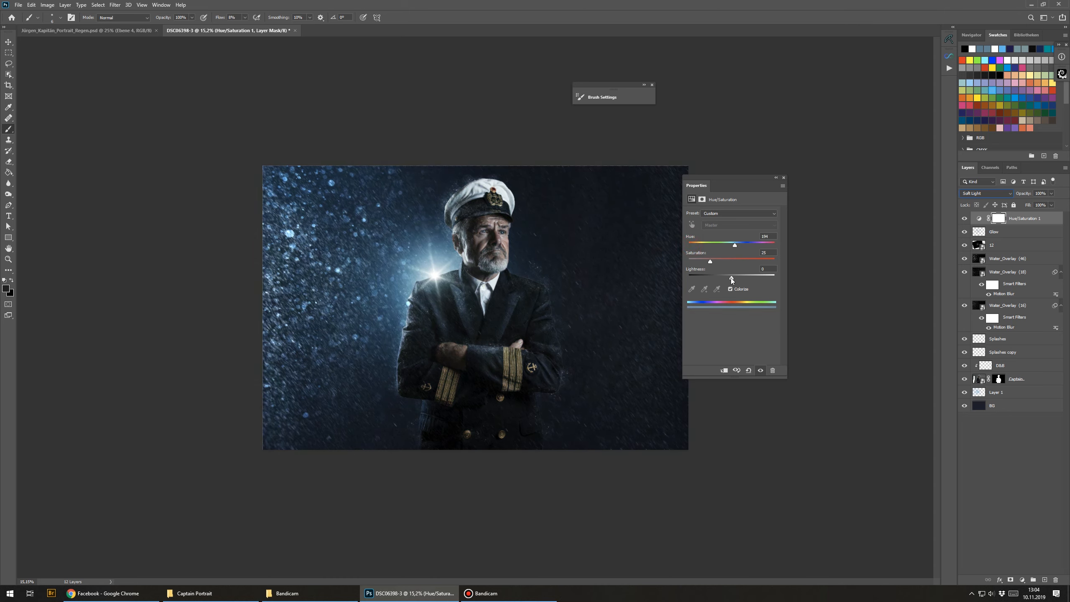
drag(732, 280, 740, 279)
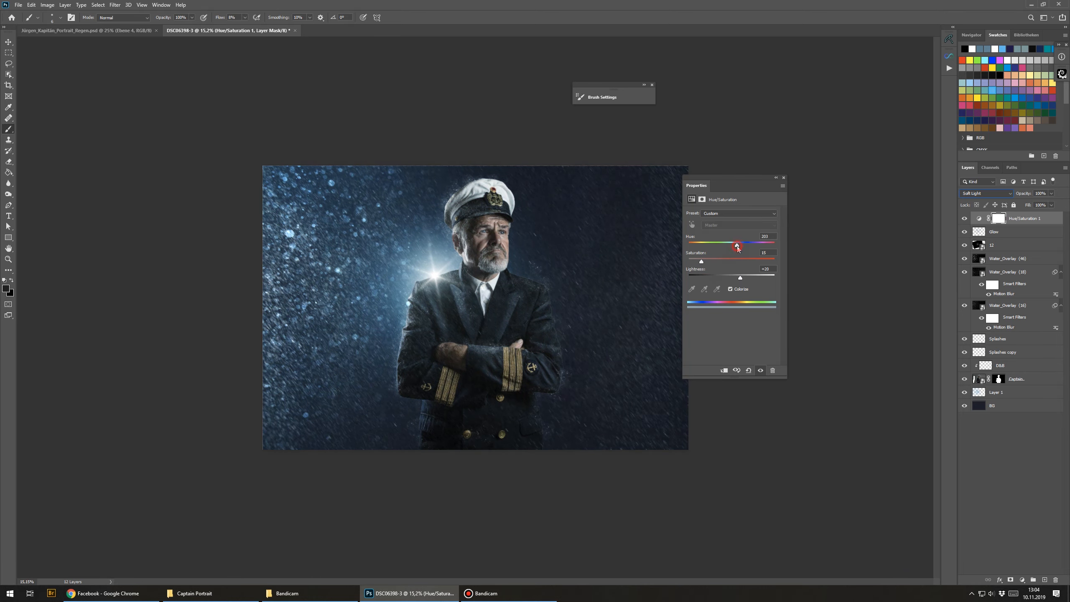
click(775, 178)
scroll(486, 276, down, 2)
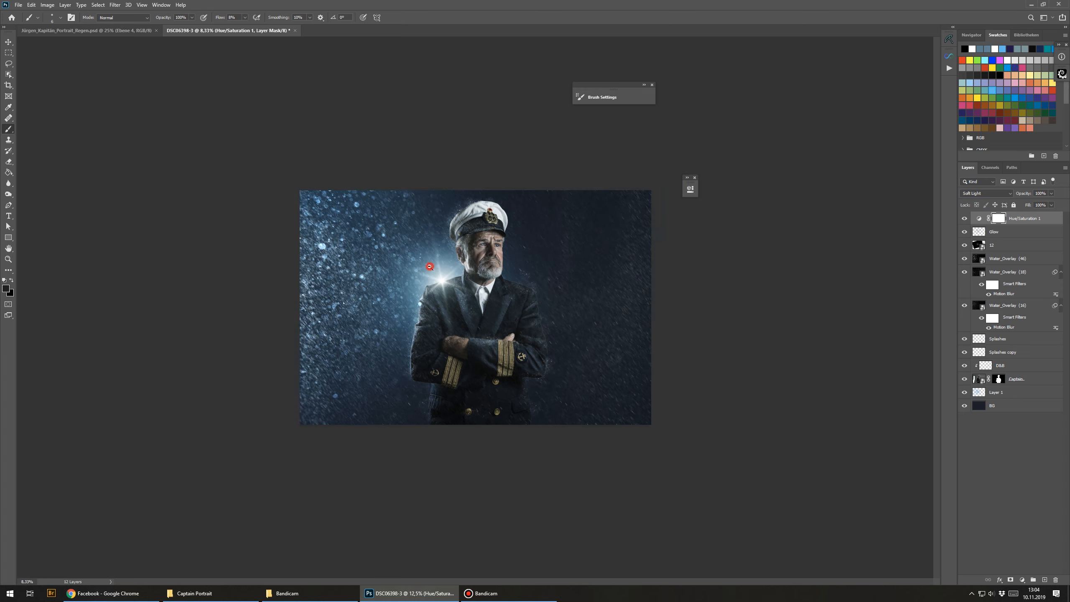
click(965, 219)
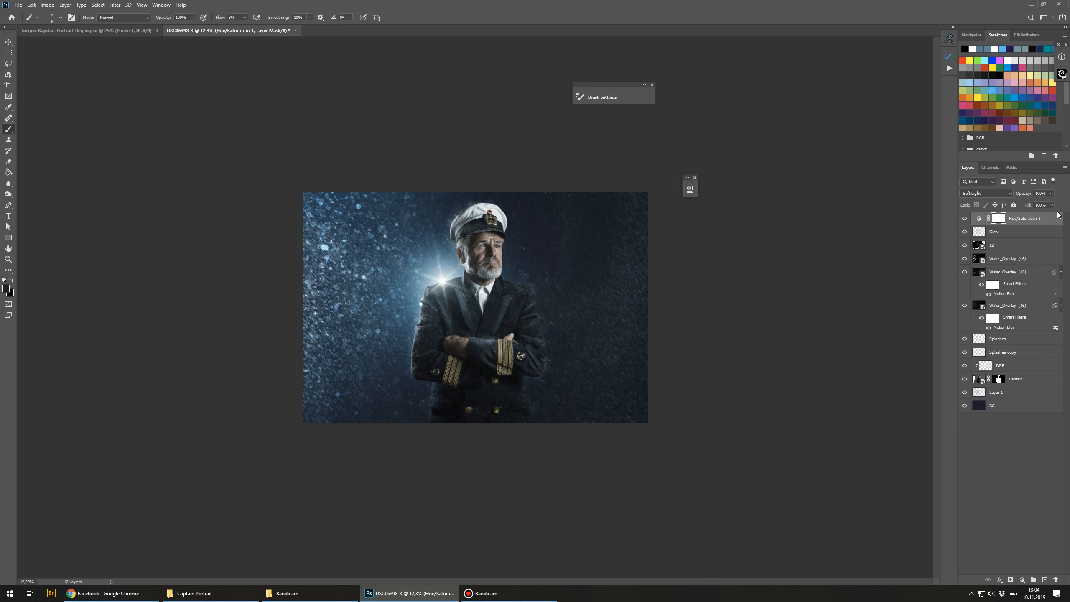
drag(1027, 195, 1013, 198)
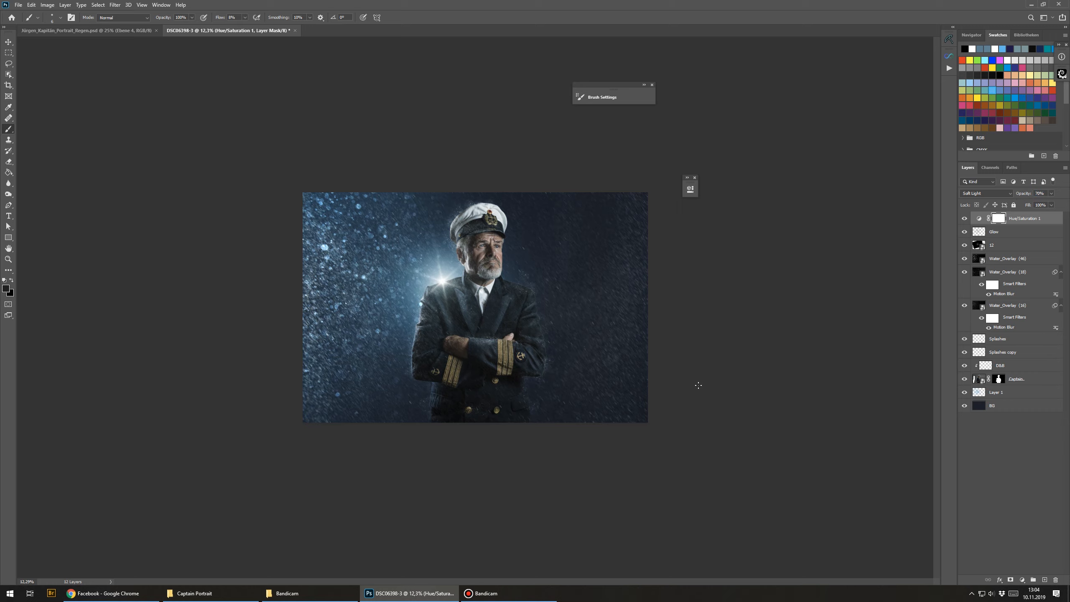